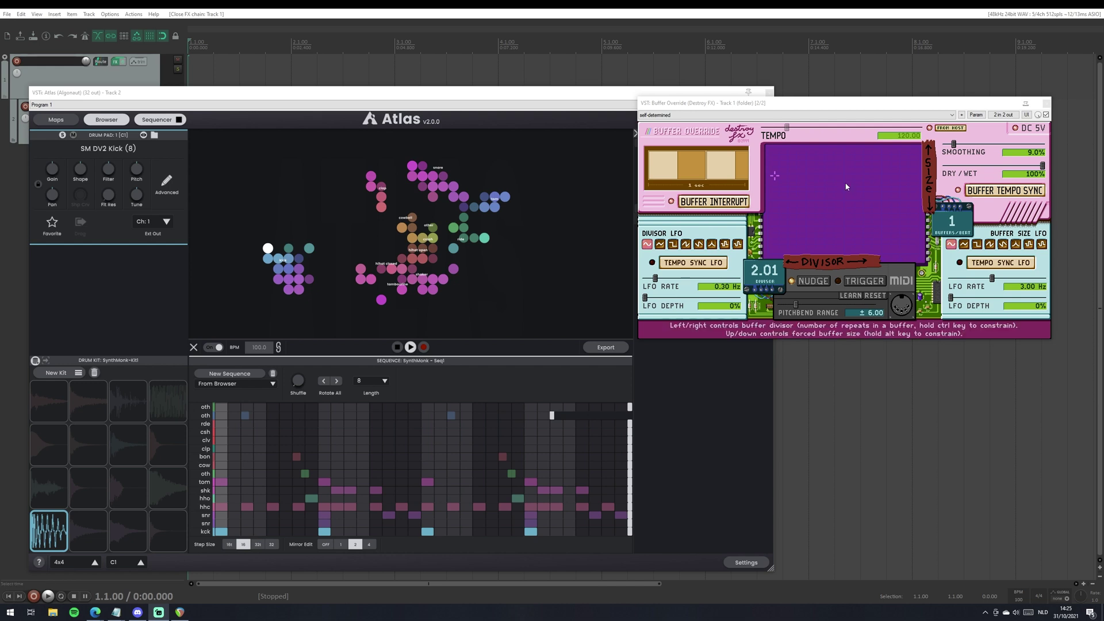
Move the Buffer Override plugin window slightly higher over the arrangement
left_click_drag(869, 110, 872, 104)
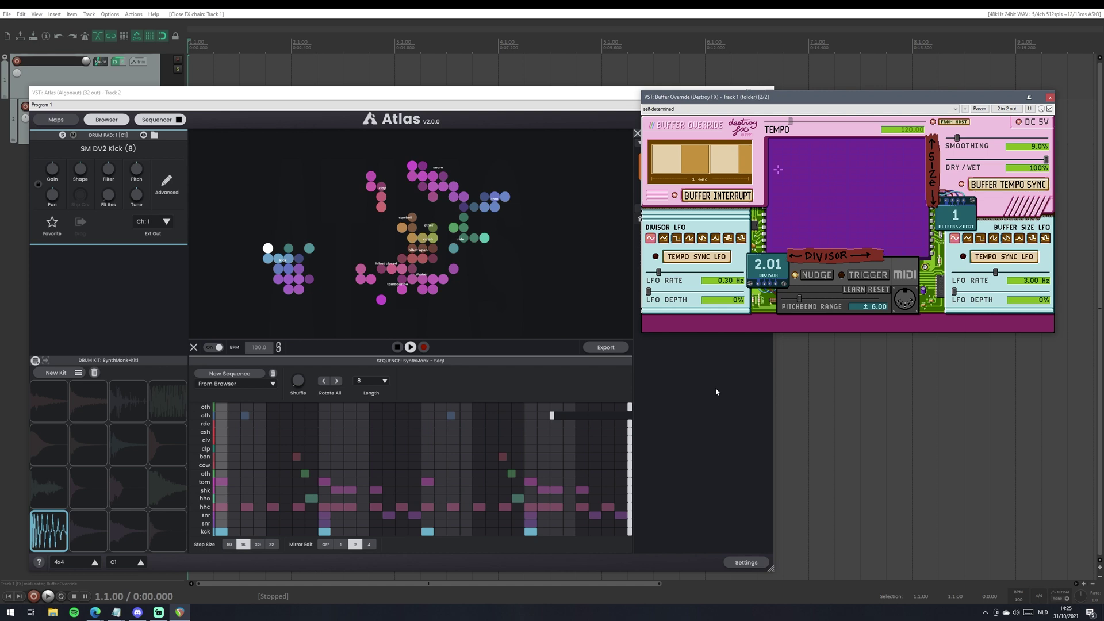
left_click(699, 385)
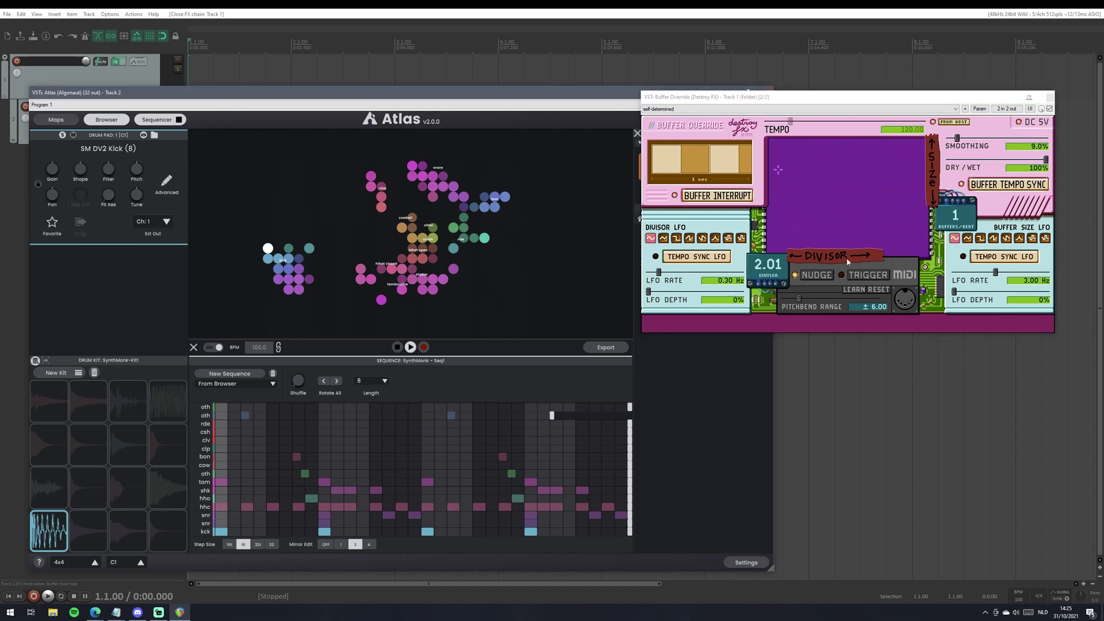
mouse_move(869, 95)
left_mouse_down()
mouse_move(881, 84)
mouse_move(865, 76)
left_mouse_up()
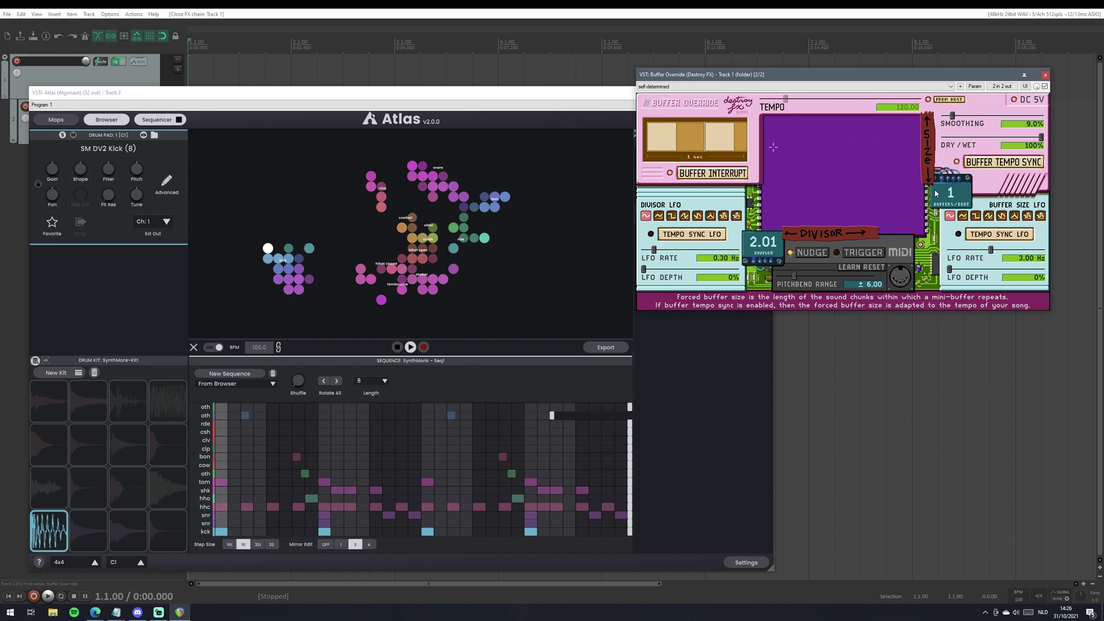
Set the Buffer Override divisor to 1.00 and play the drum pattern to hear it
double_click(762, 259)
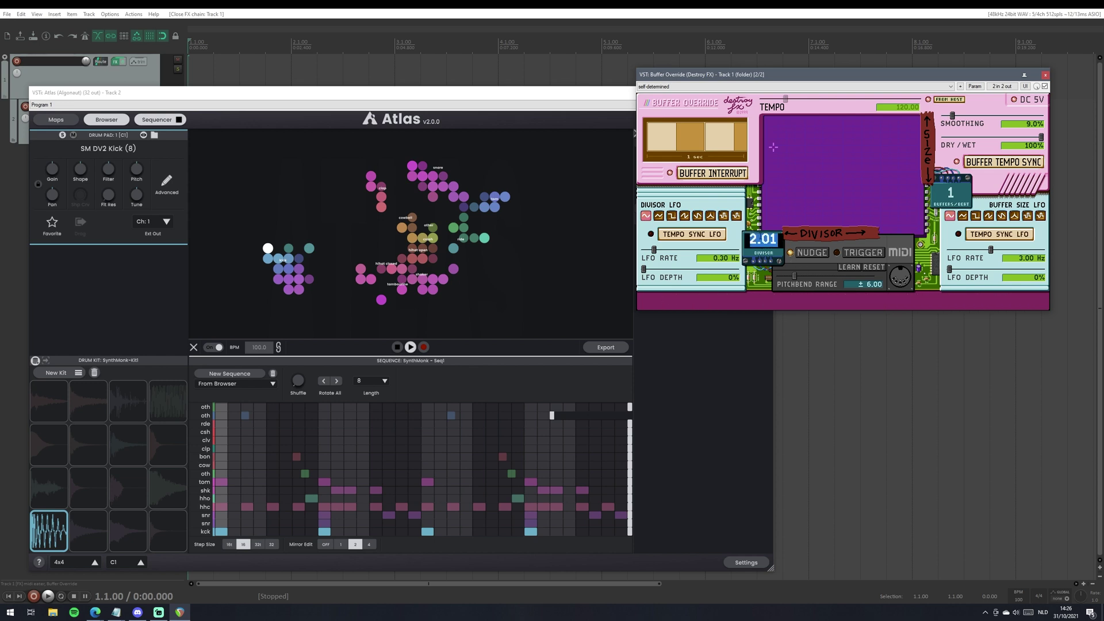
type("1")
key("Return")
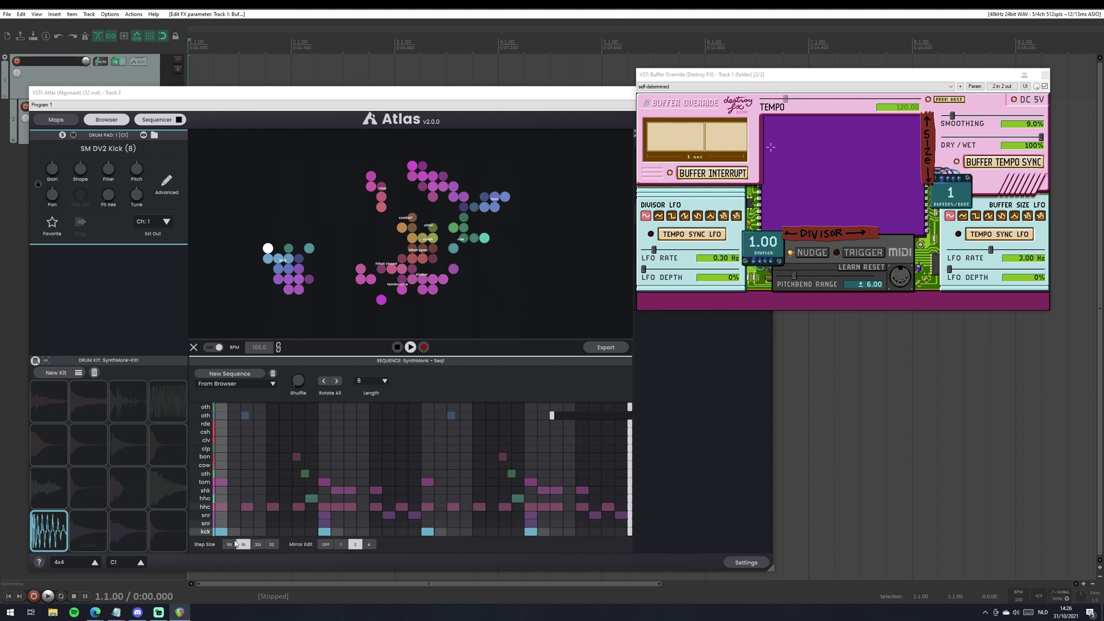
key("space")
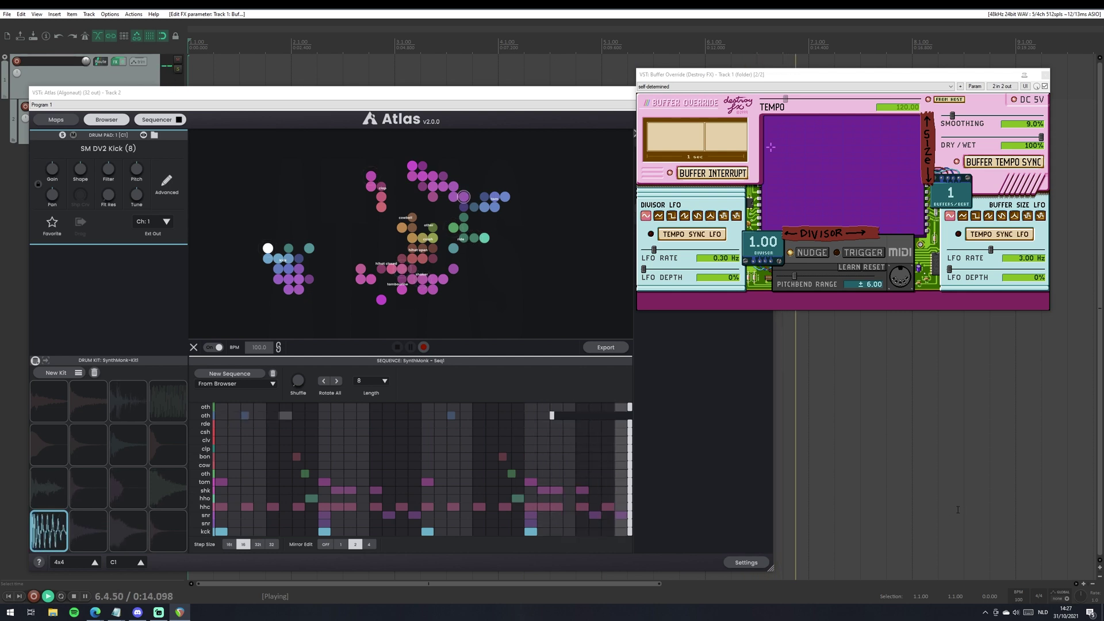
key("space")
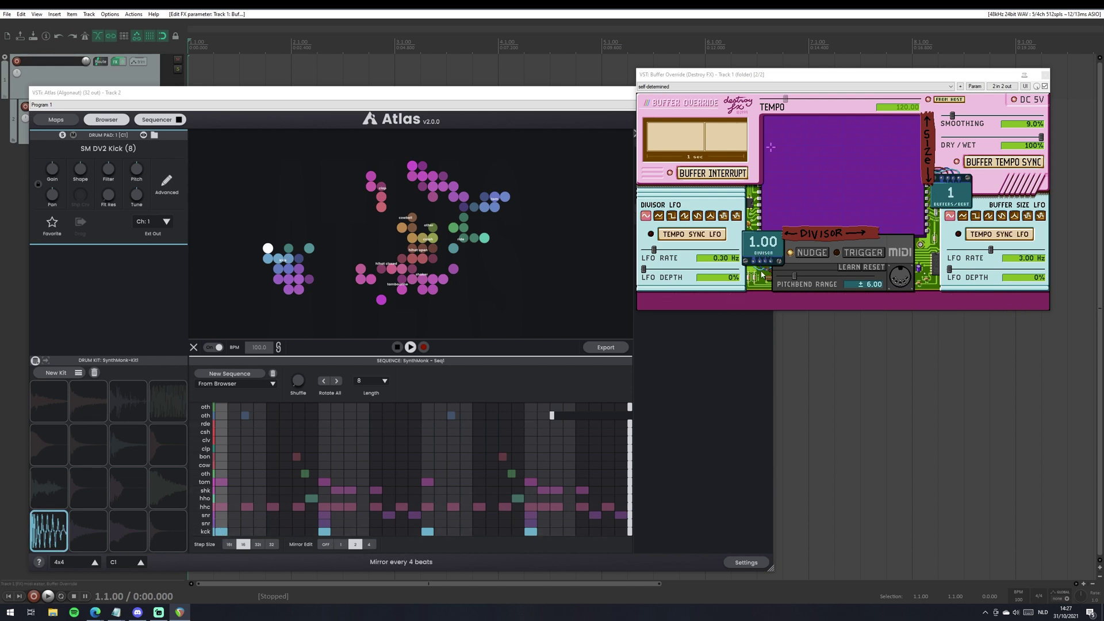
Set the buffer divisor to 2.01 and play the drum pattern to hear the repeats
left_click(763, 242)
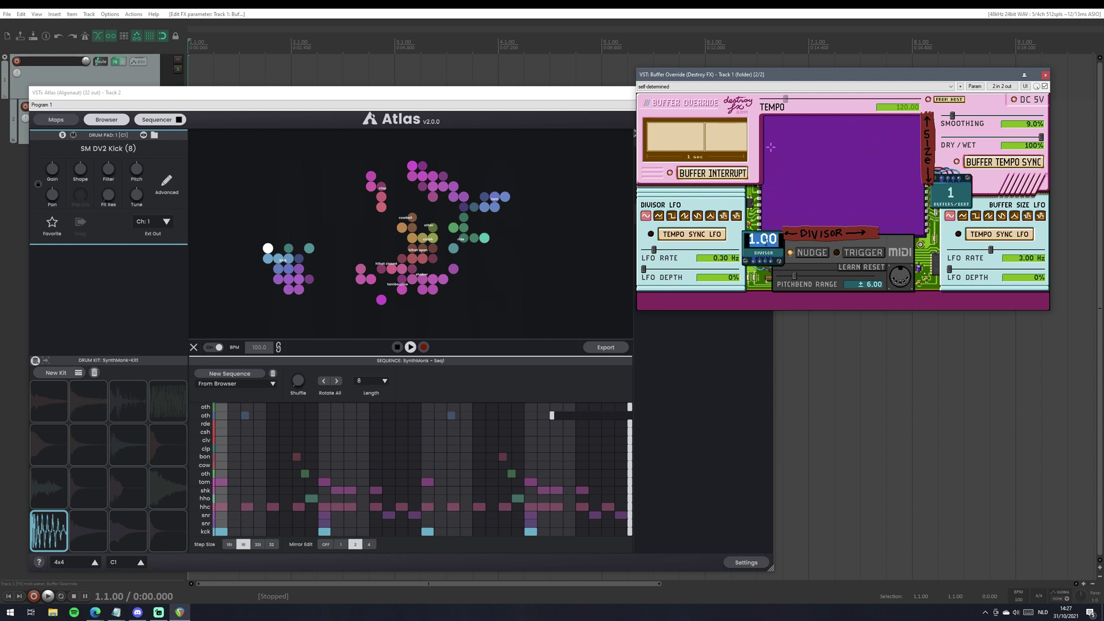
type("2.01")
key("Return")
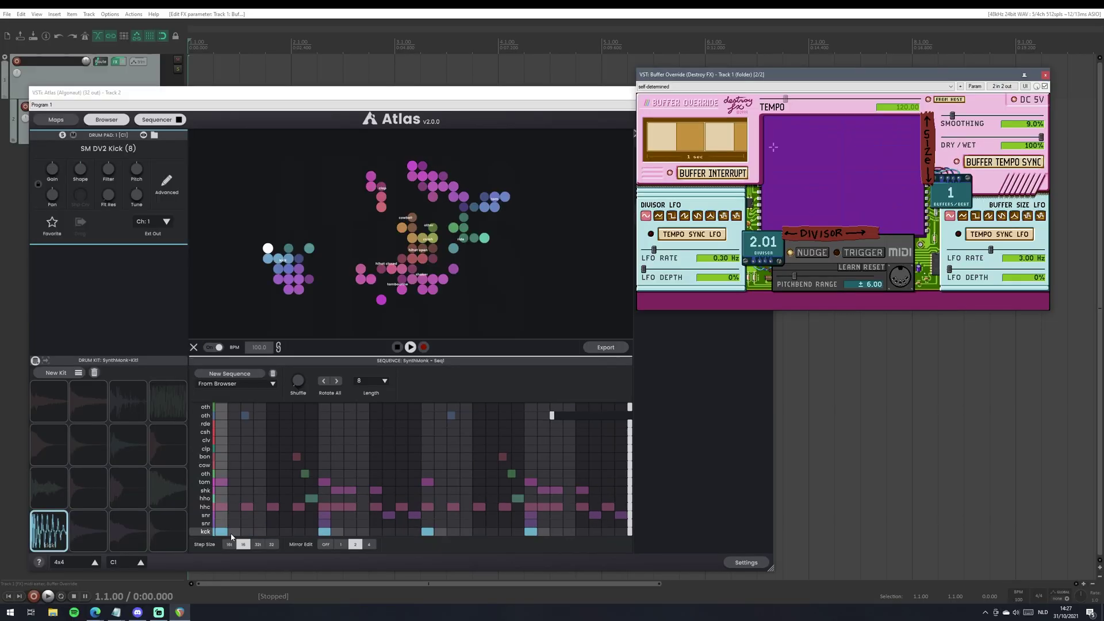
key("space")
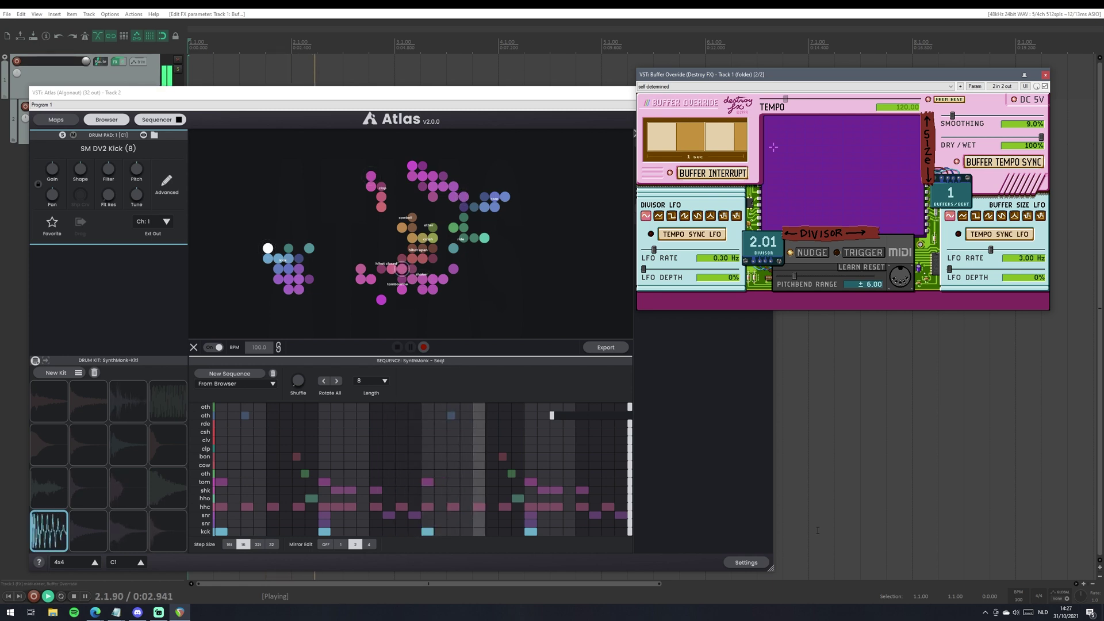
key("space")
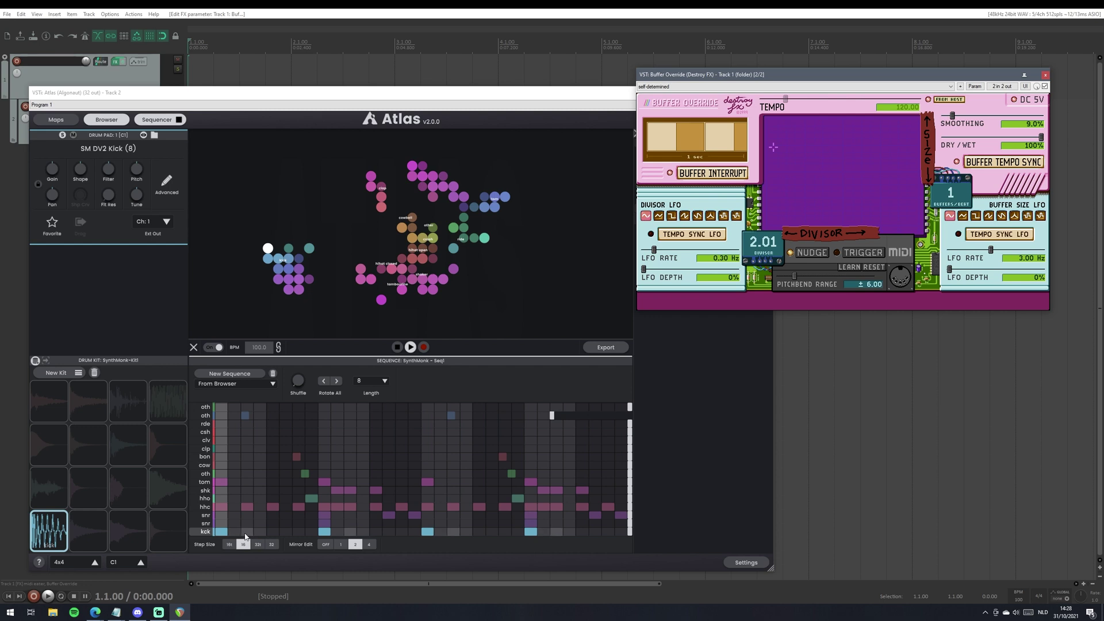
key("space")
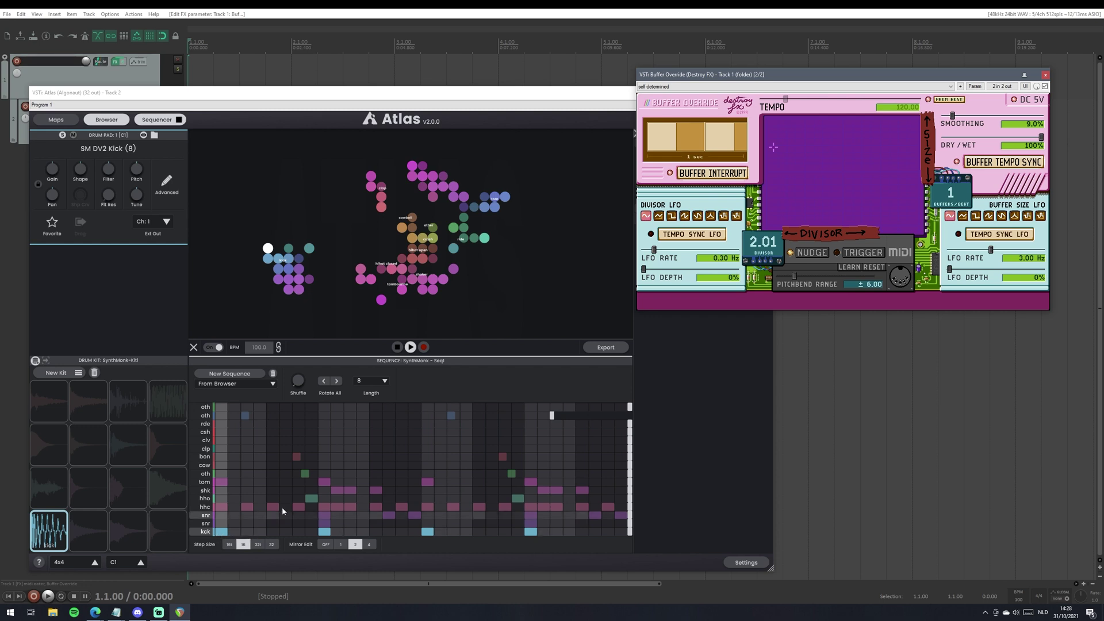
key("space")
Audition a temporary kick on the third step with Buffer Override bypassed, removing the kick and re-enabling the effect
left_click(1045, 86)
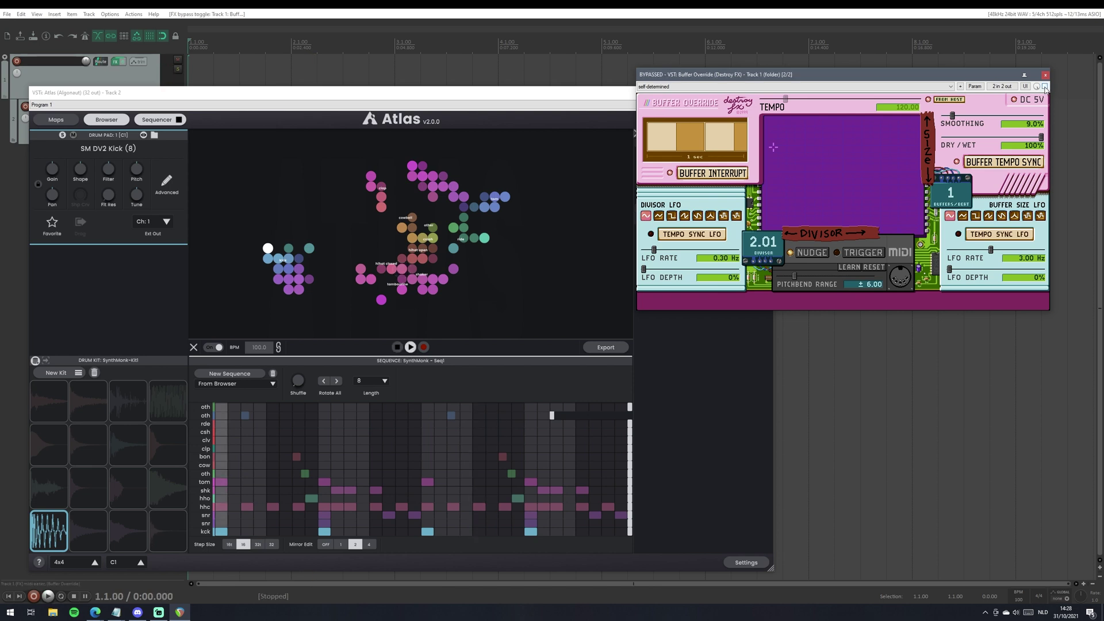
left_click(246, 532)
key("space")
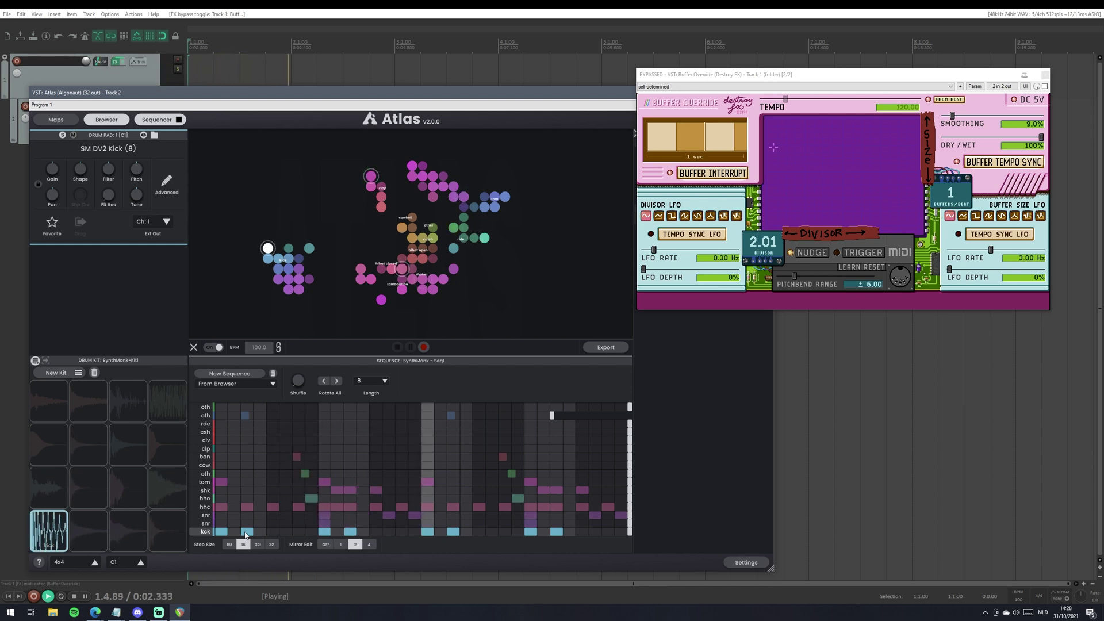
key("space")
left_click(243, 530)
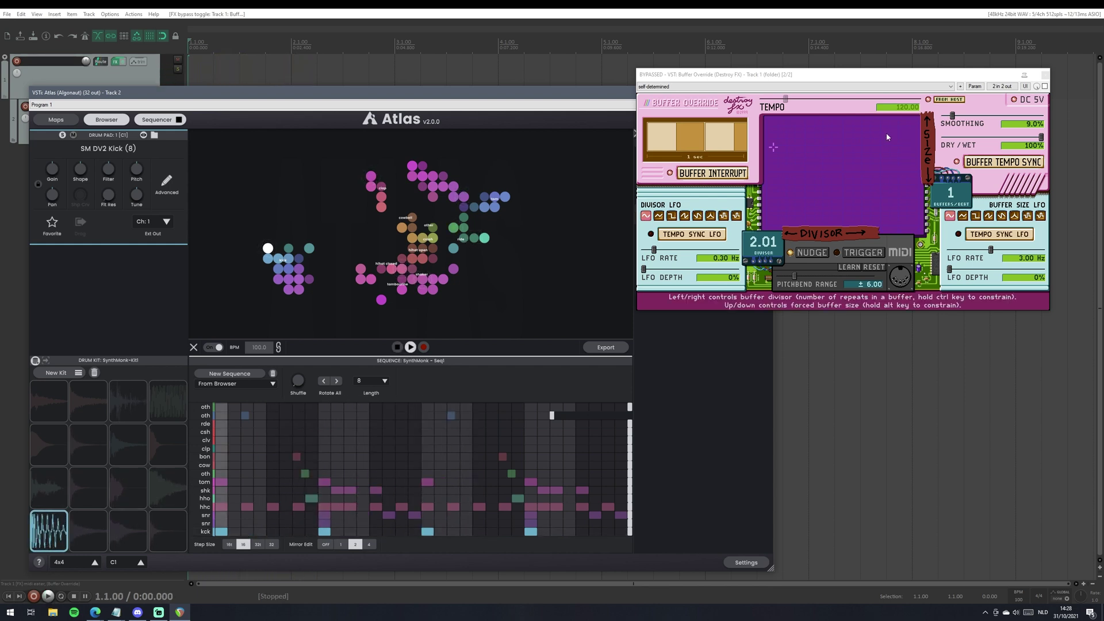
left_click(1044, 86)
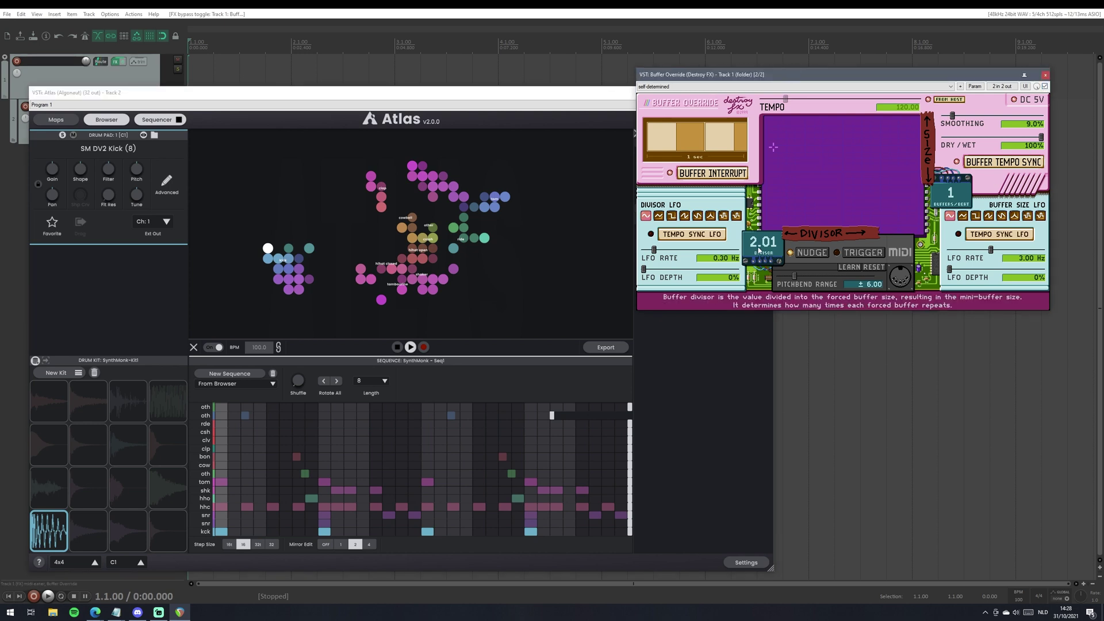
Set the buffer divisor to 4.01
double_click(758, 243)
type("4")
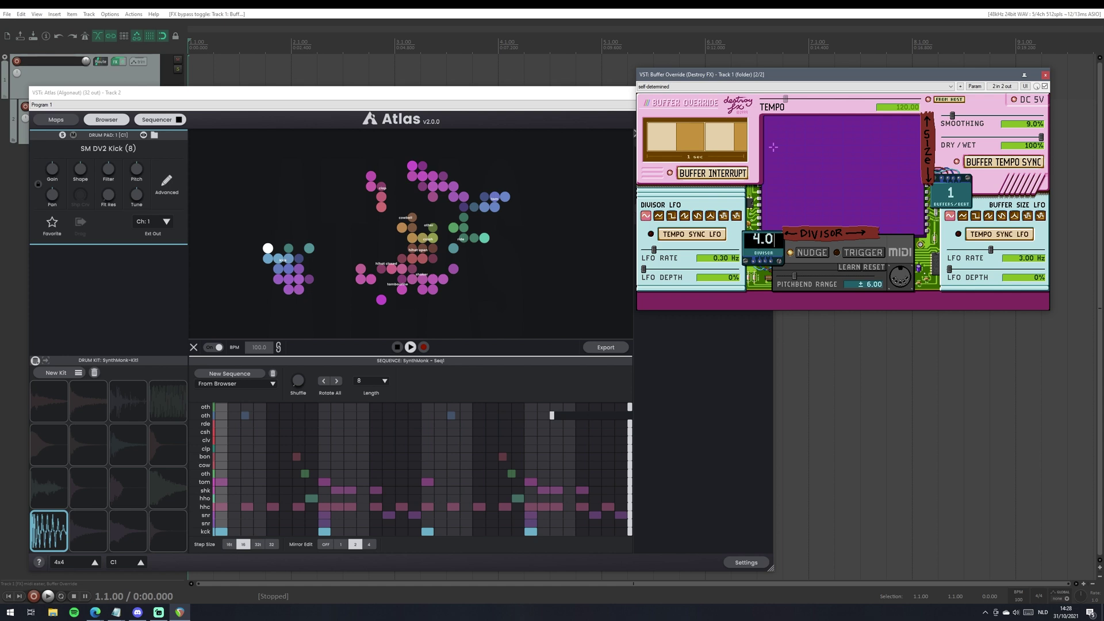
key("Return")
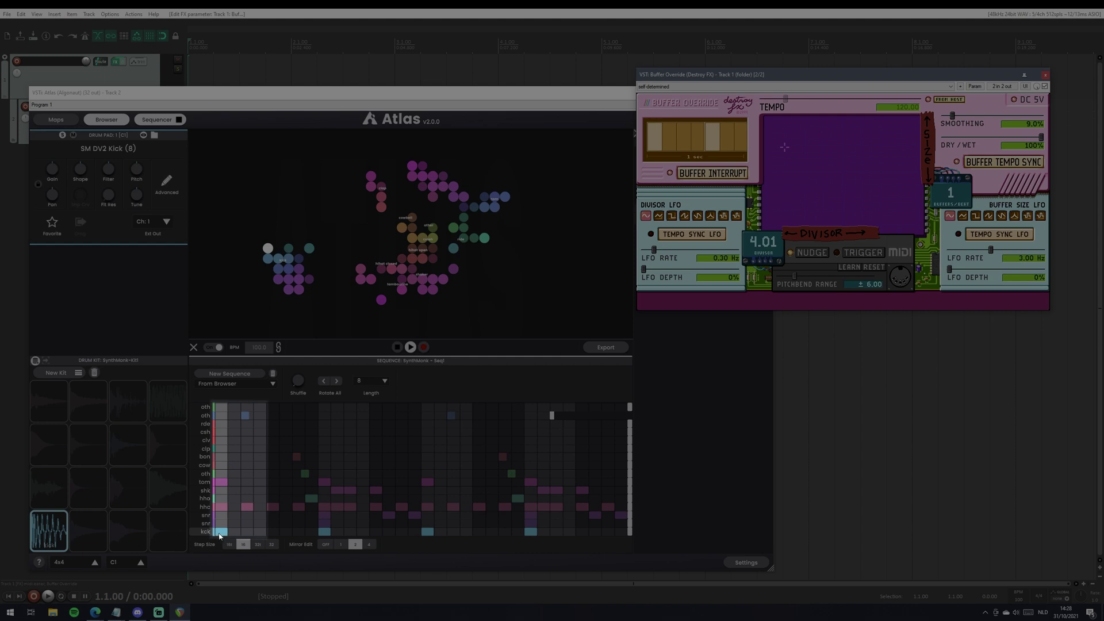
Fill the first four kick steps and play the pattern with Buffer Override bypassed, re-enabling the effect after playback
left_click_drag(232, 532, 262, 531)
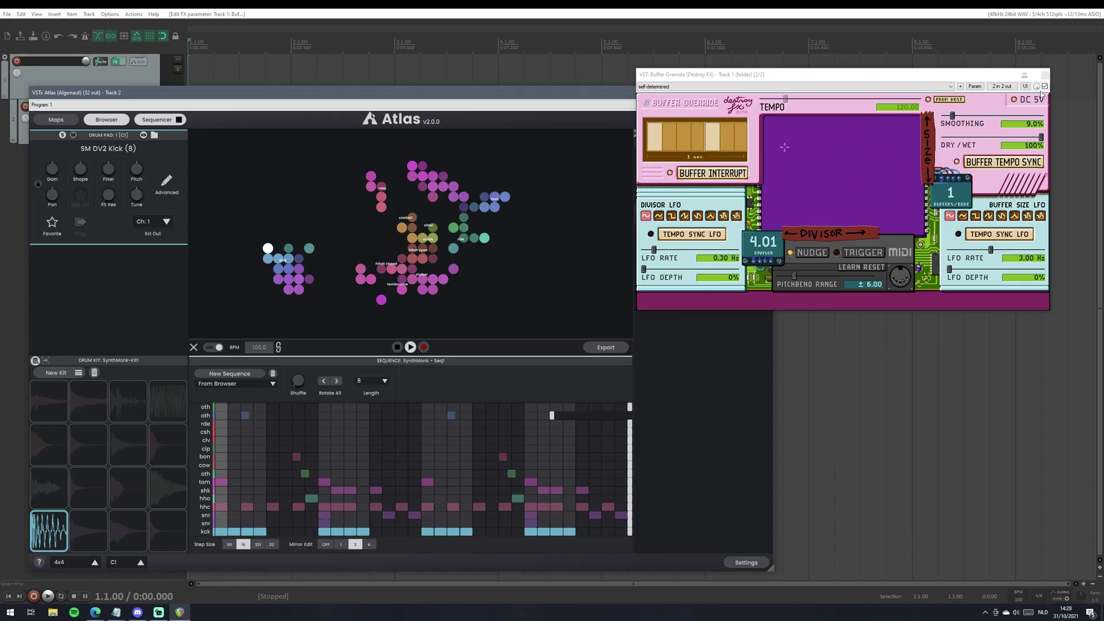
left_click(1045, 86)
key("space")
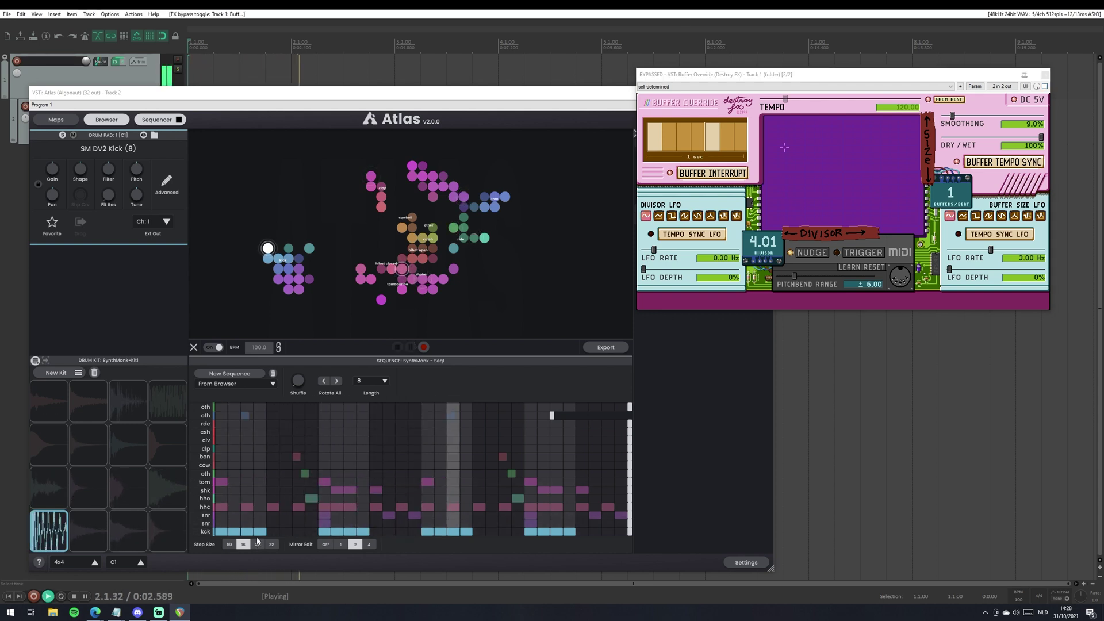
key("space")
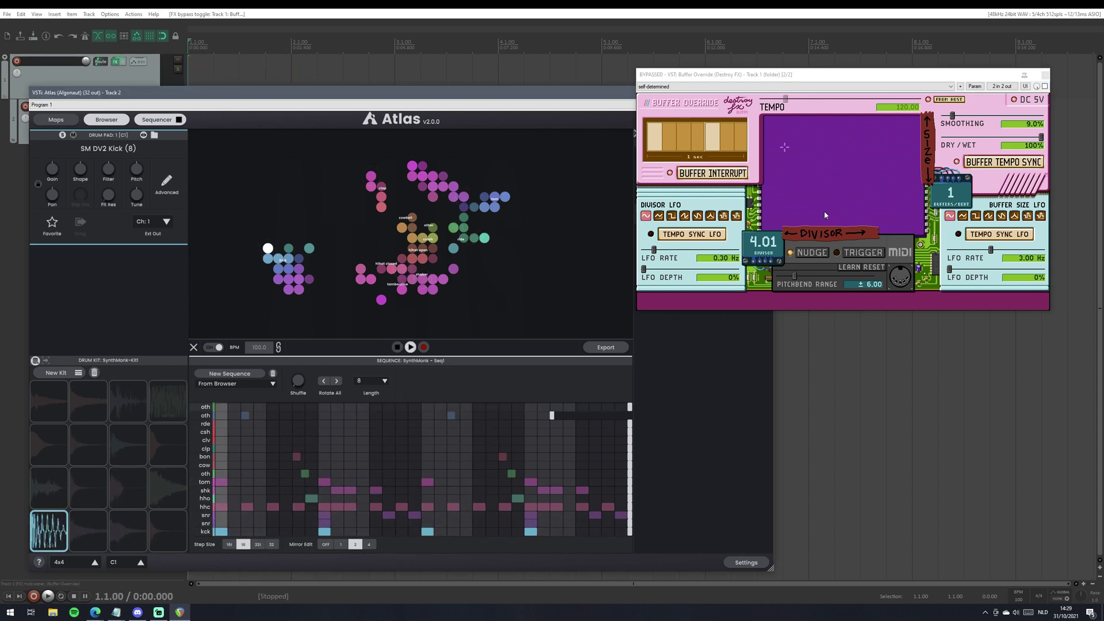
left_click(1044, 87)
Play the original drum pattern through the active Buffer Override to hear the divided buffer
key("space")
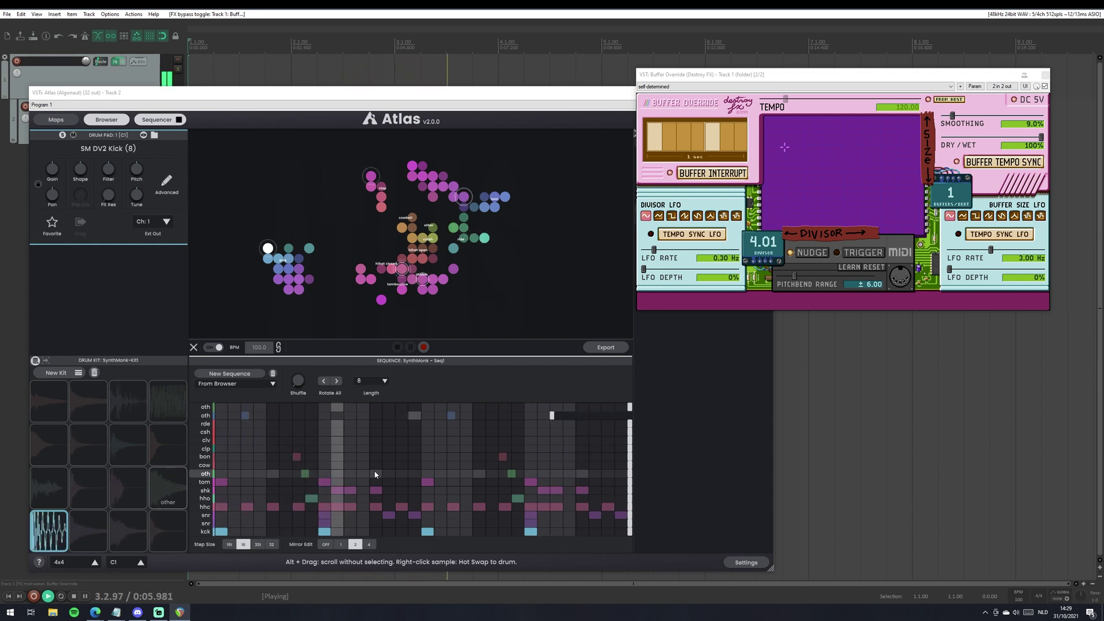
key("space")
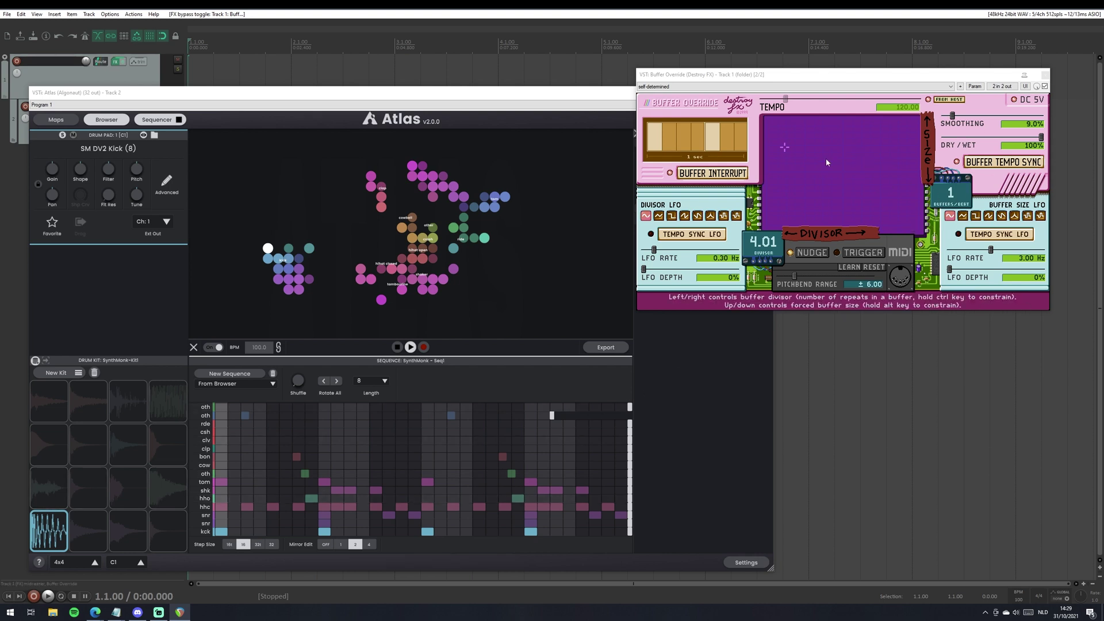
Set the forced buffer size to 1/2 buffers per beat, and try a kick on the eighth step, removing it again
left_click(787, 132)
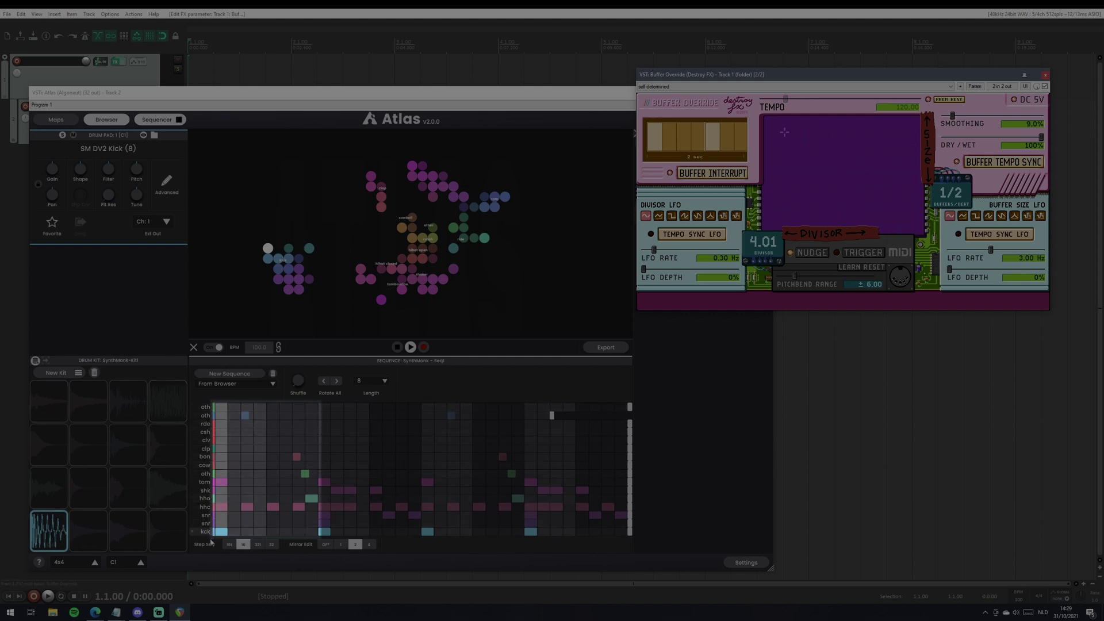
left_click(312, 533)
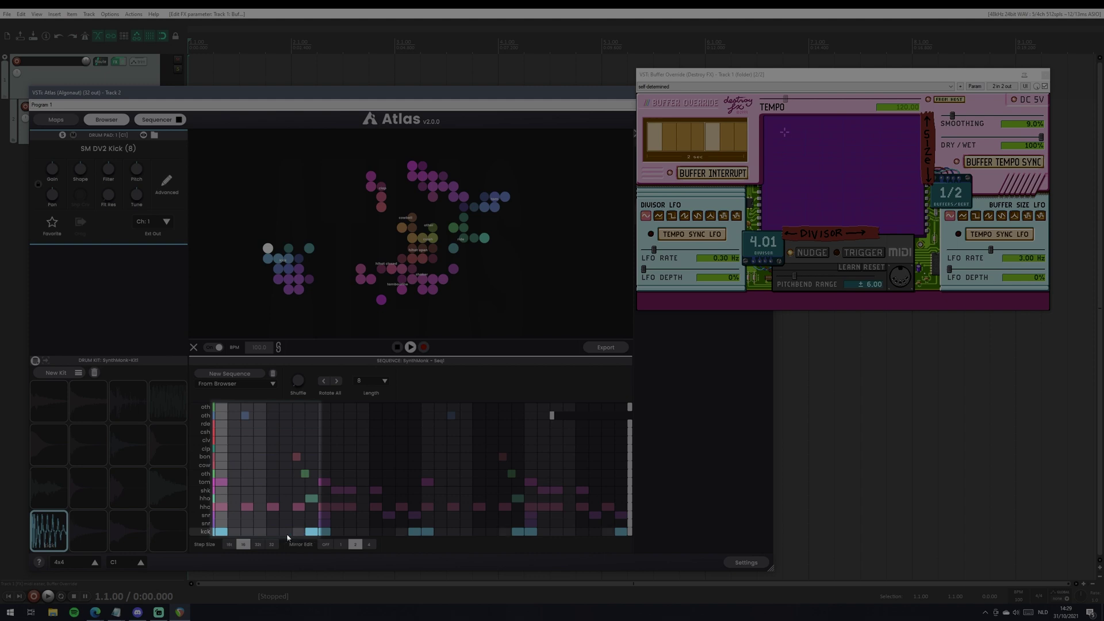
left_click(316, 534)
Set the buffer divisor to 2.01 and play the pattern with the 1/2 buffer size
left_click(762, 241)
type("2.")
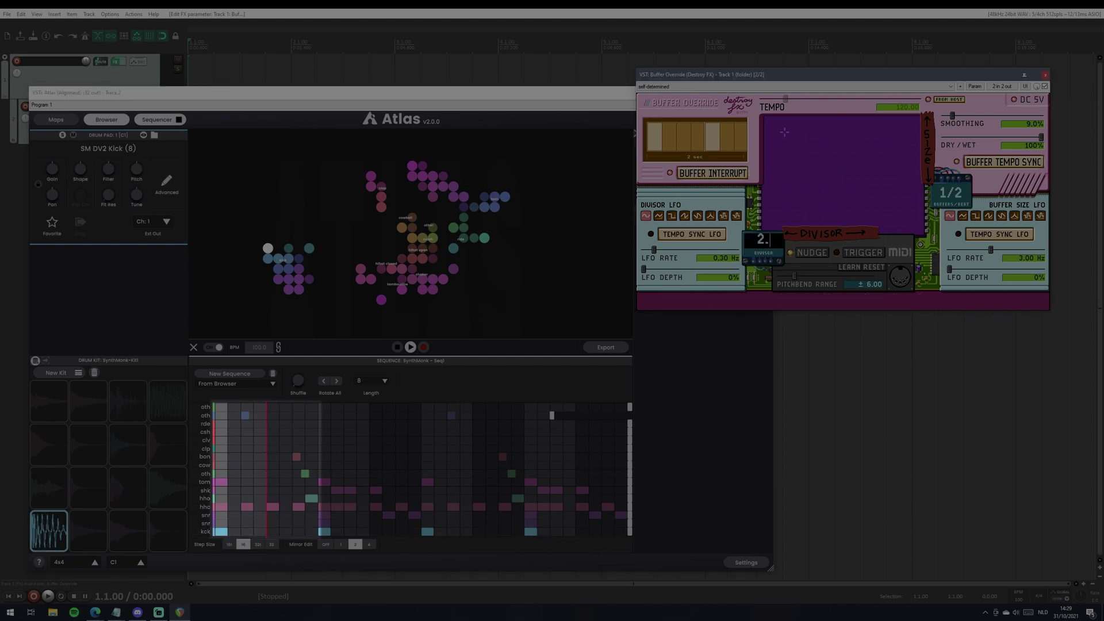
key("Return")
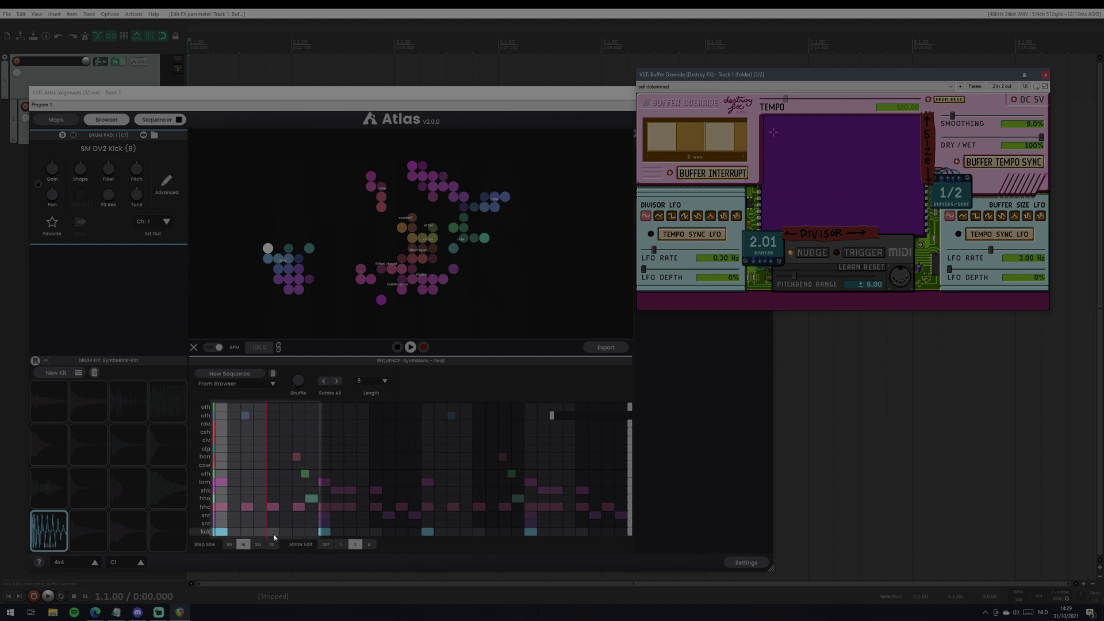
key("space")
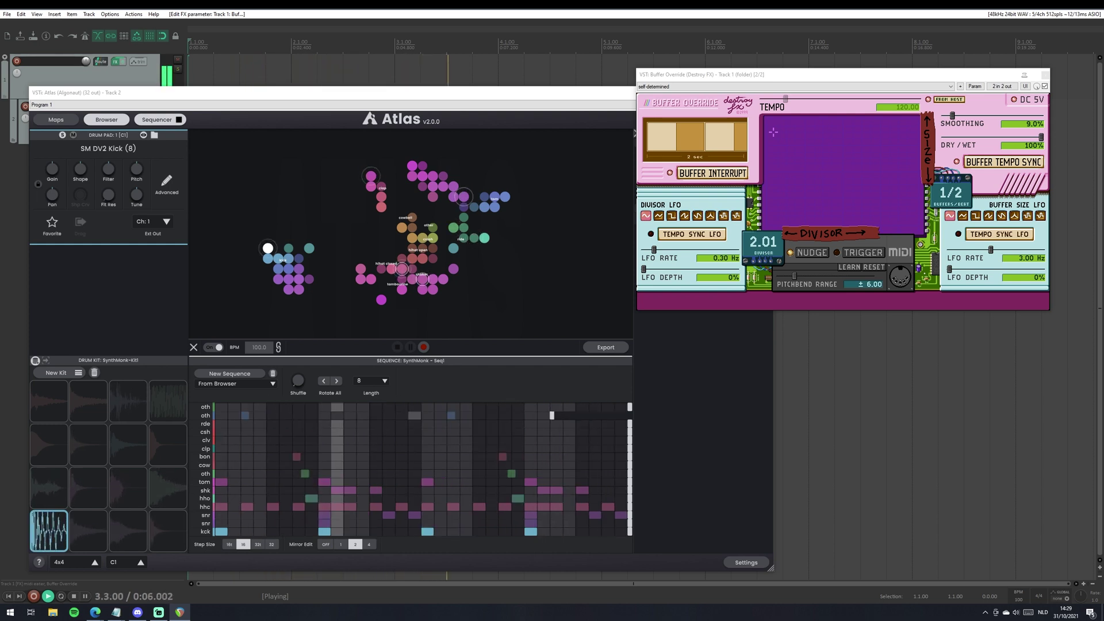
key("space")
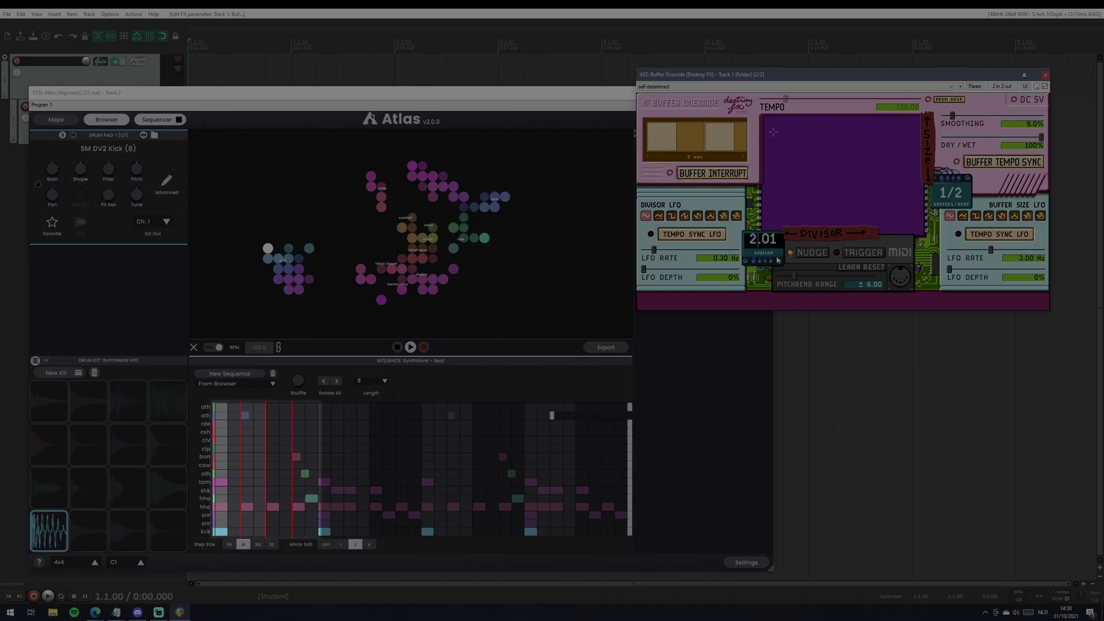
Raise the buffer divisor to 4.01 and play the pattern again
left_click_drag(756, 241, 777, 260)
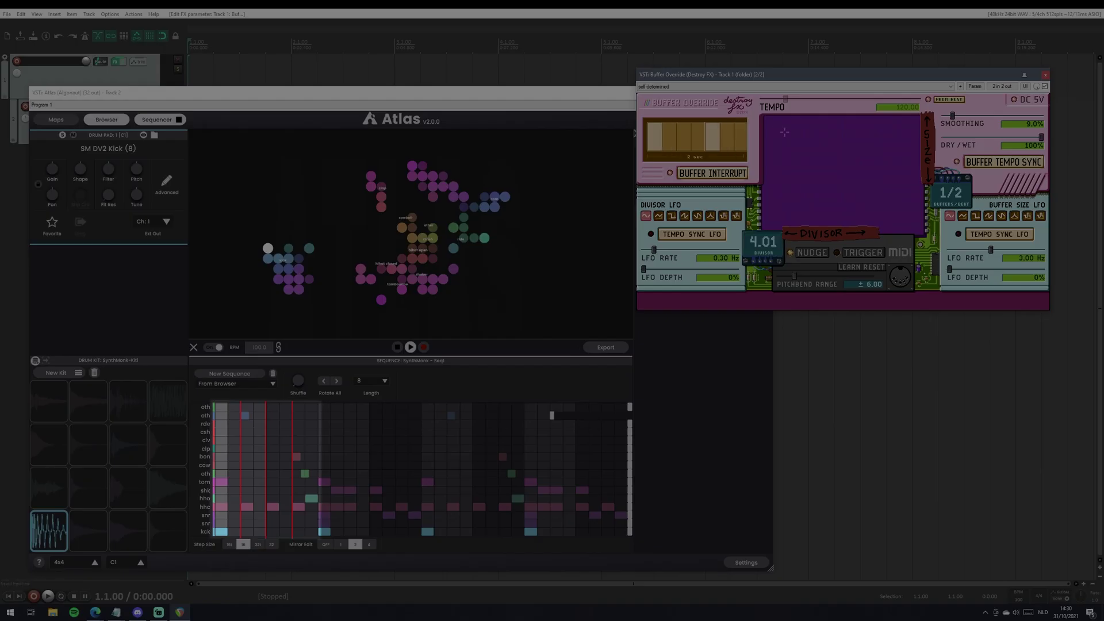
key("space")
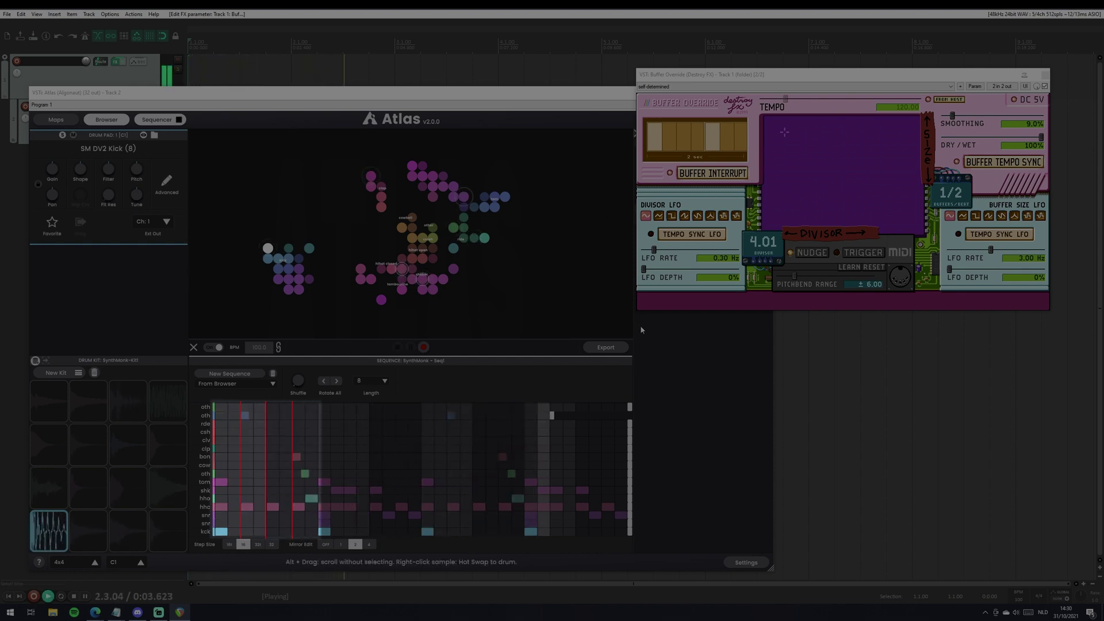
key("space")
Change the buffer divisor to 8.01 and listen to the drum pattern
double_click(759, 244)
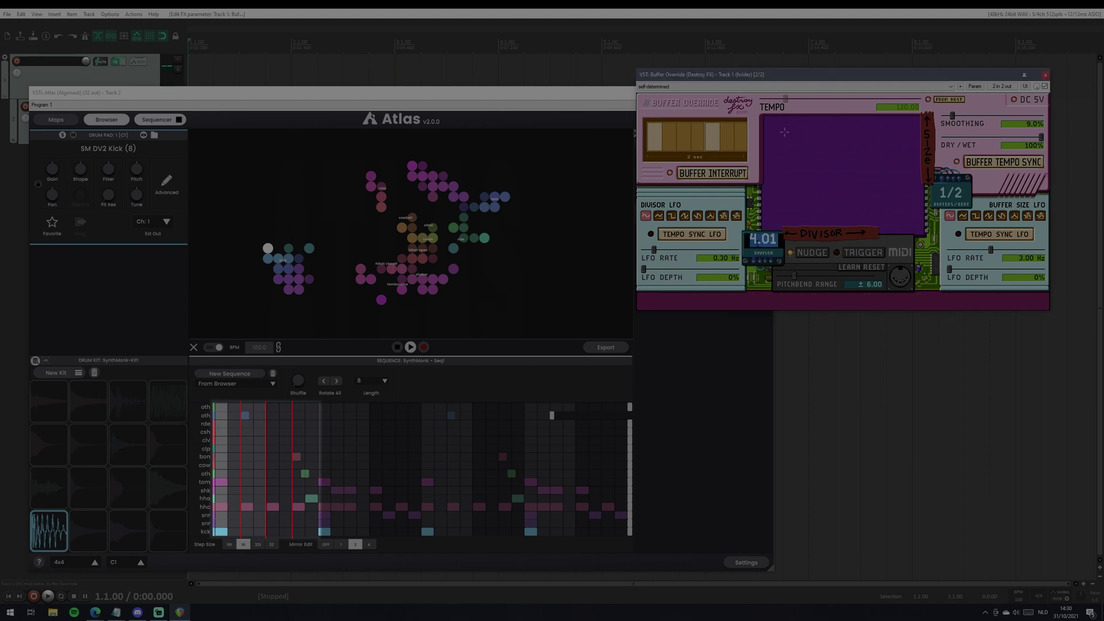
left_click(750, 241)
key("Delete")
type("8")
key("Return")
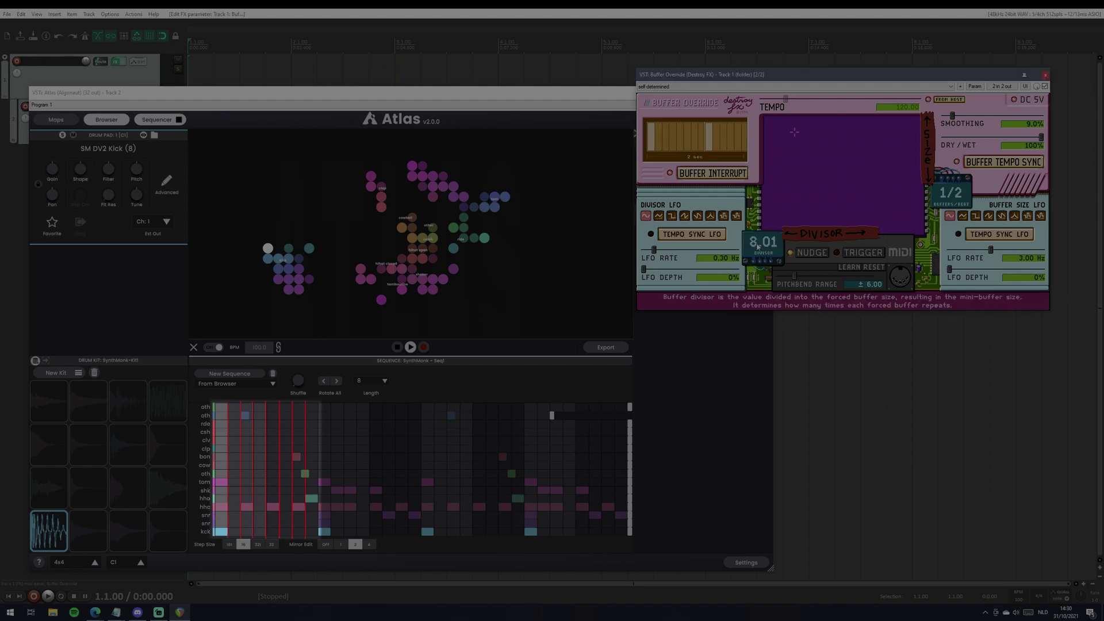
key("space")
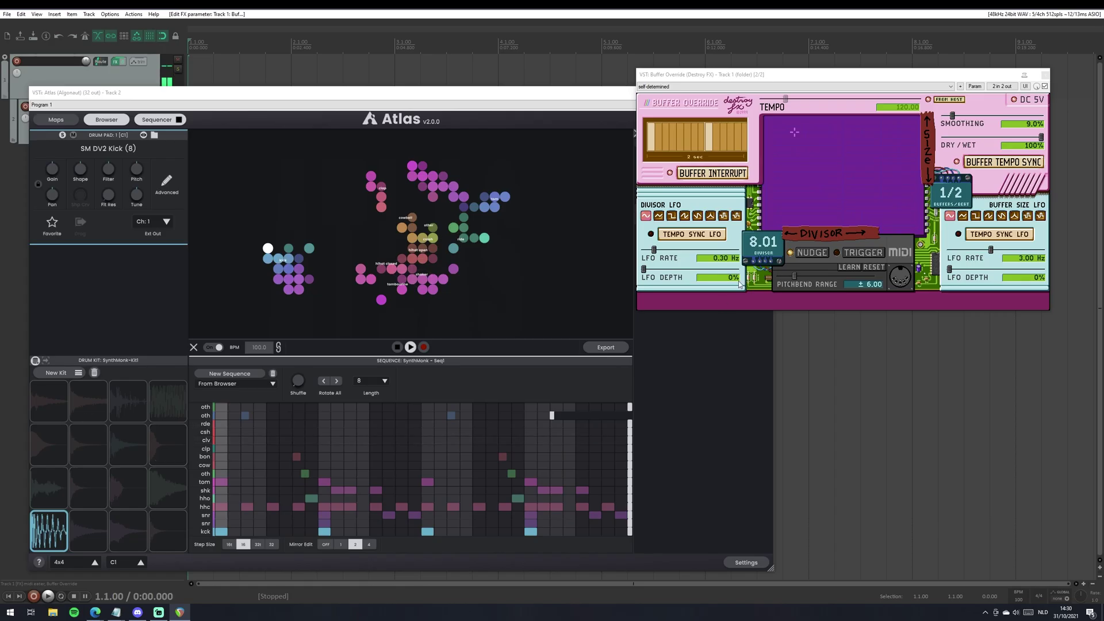
Set the buffer divisor back to 2.01 and play the drum pattern
left_click(764, 243)
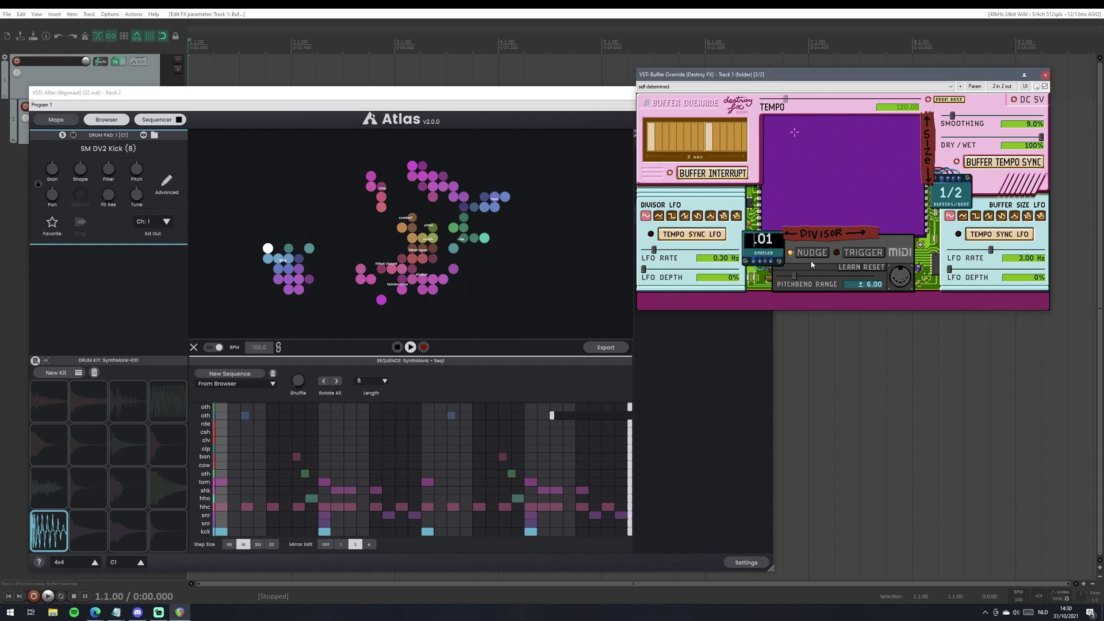
type("2")
key("Return")
key("space")
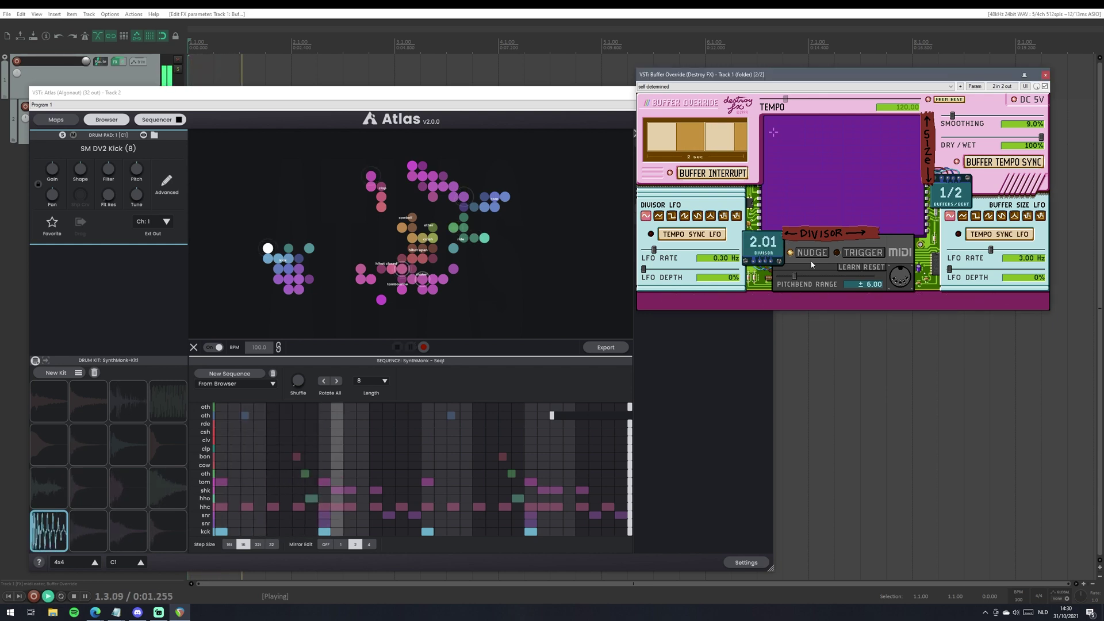
key("space")
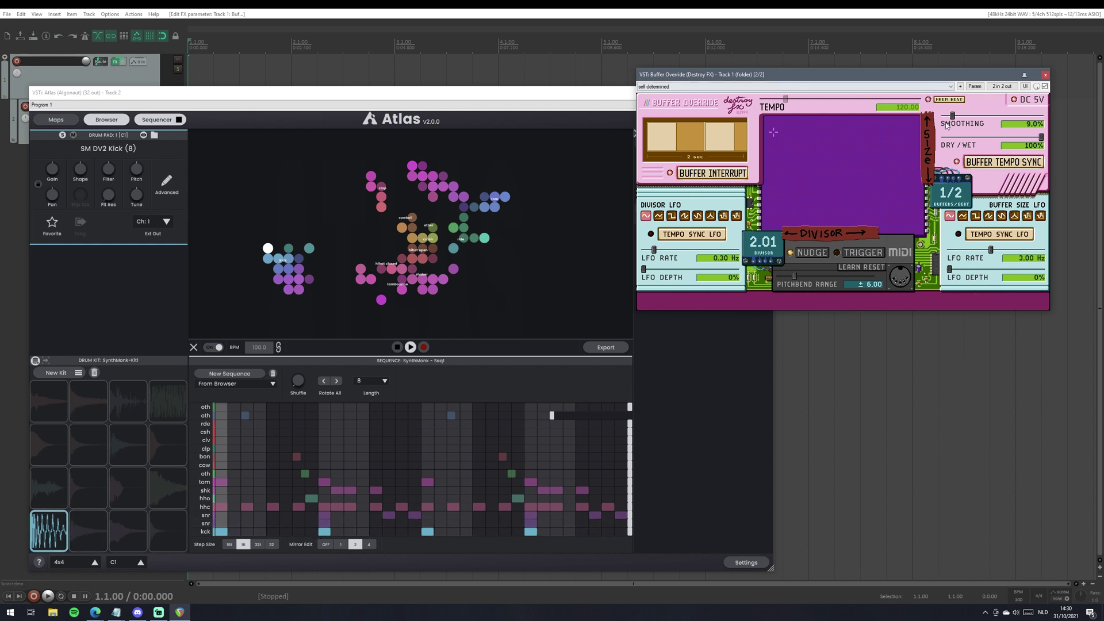
Reduce the smoothing to 0% and play the pattern with the same divisor
left_click_drag(953, 118, 943, 118)
left_click(739, 13)
key("space")
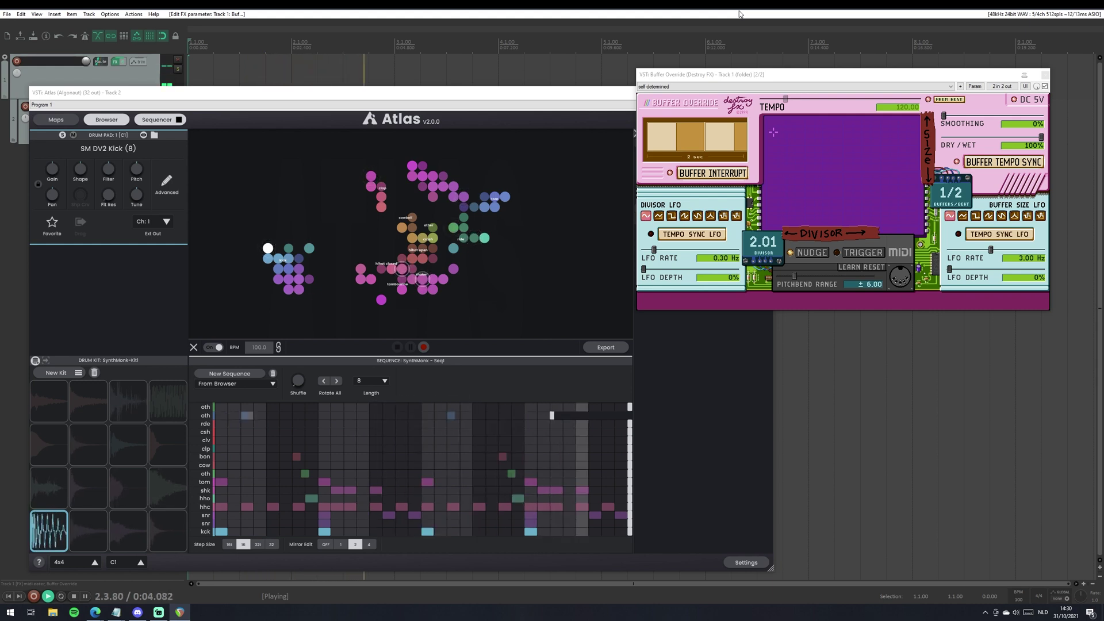
key("space")
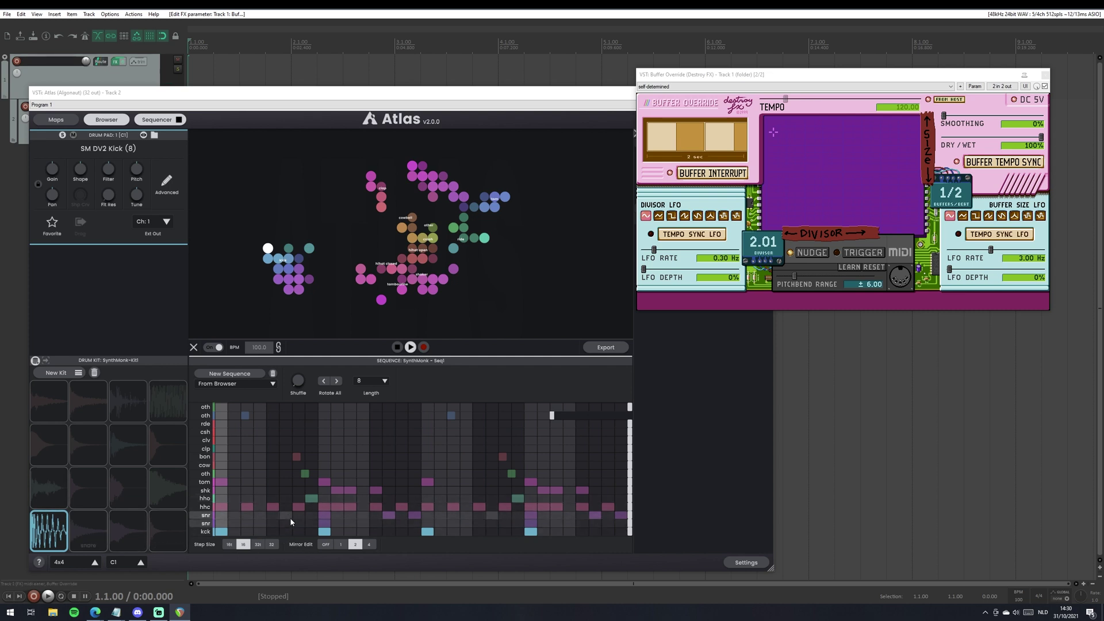
Add a kick on the fourth step, compare playback at 0% and 9.5% smoothing, and remove the kick again
left_click(260, 531)
key("space")
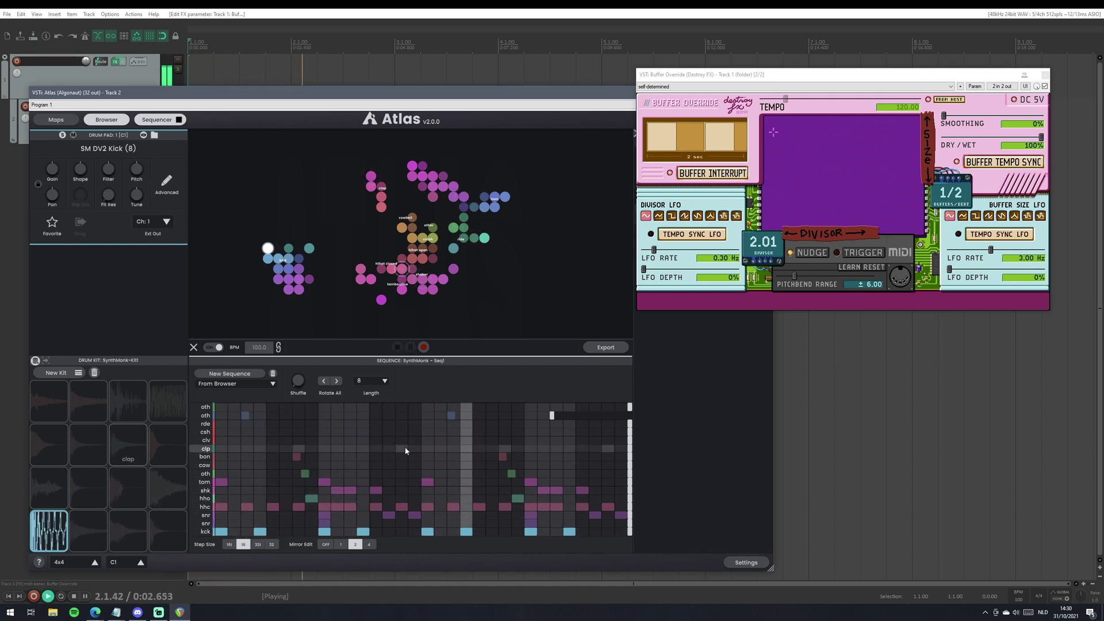
key("space")
left_click(949, 119)
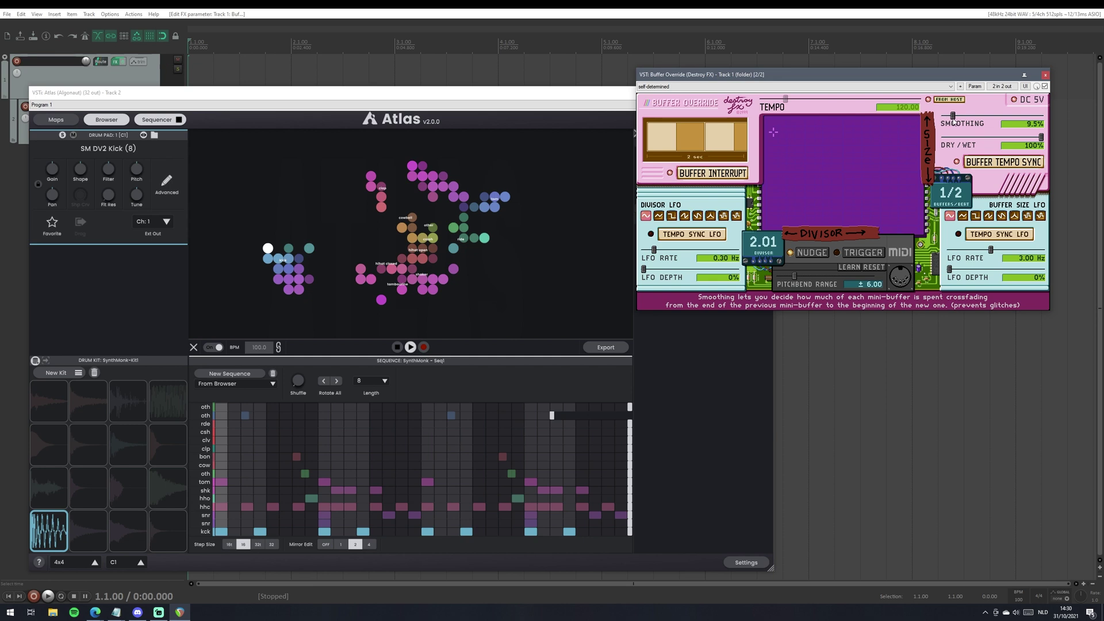
key("space")
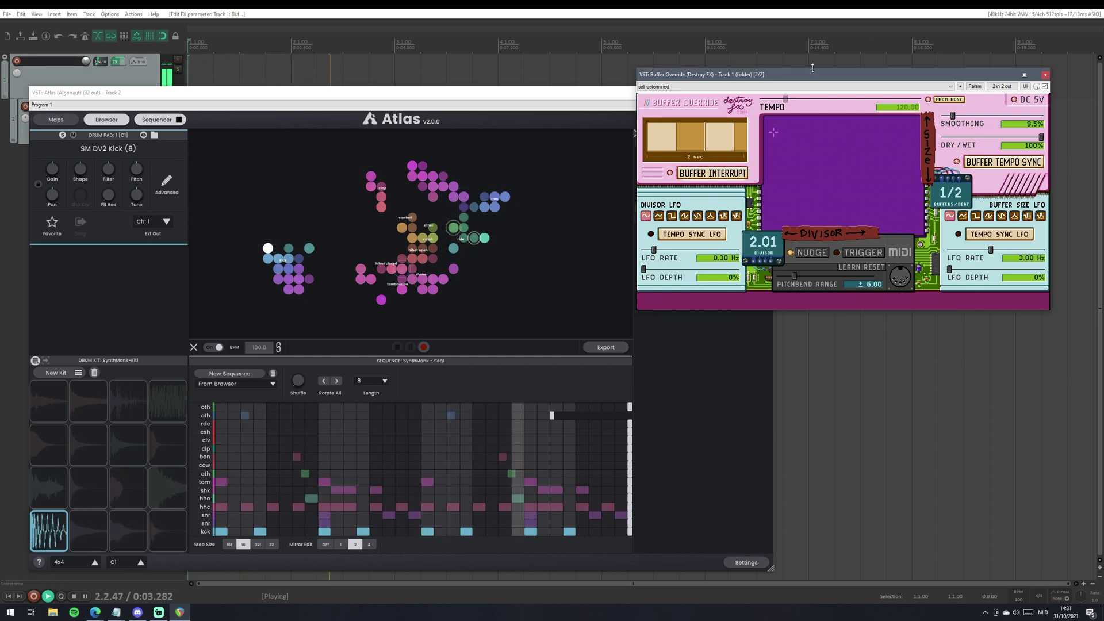
key("space")
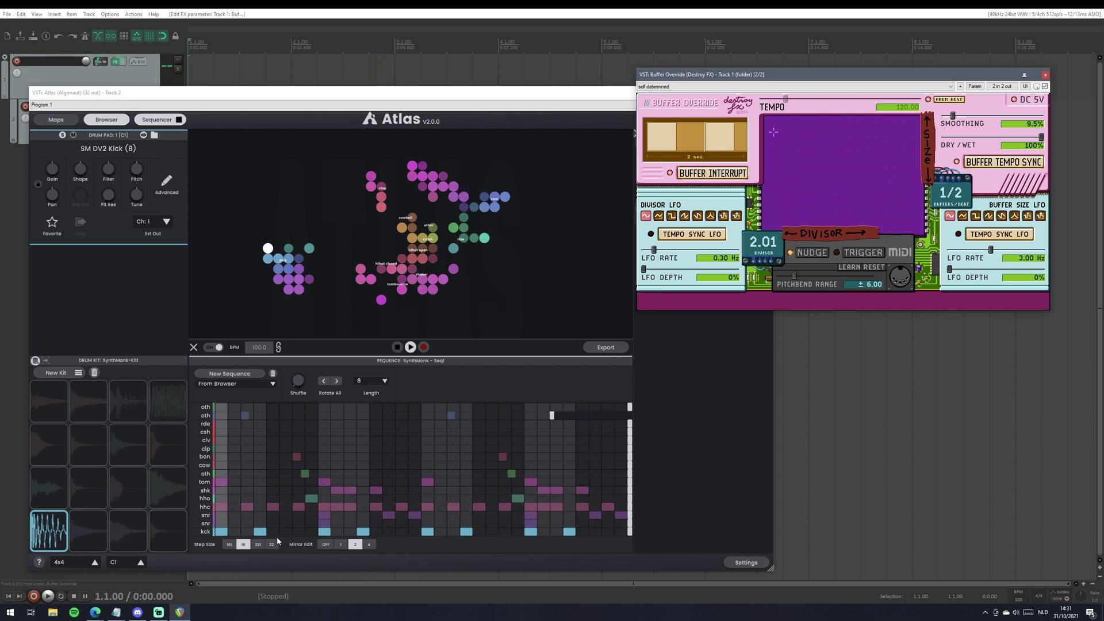
left_click(260, 531)
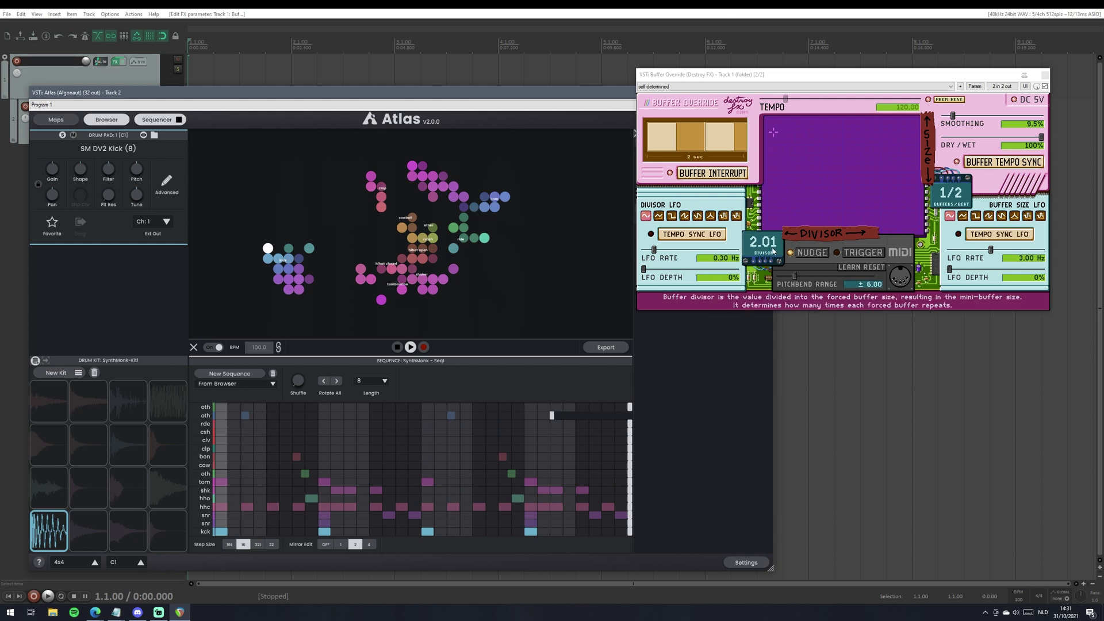
Set the divisor LFO depth to 56% and play the pattern
left_click(664, 275)
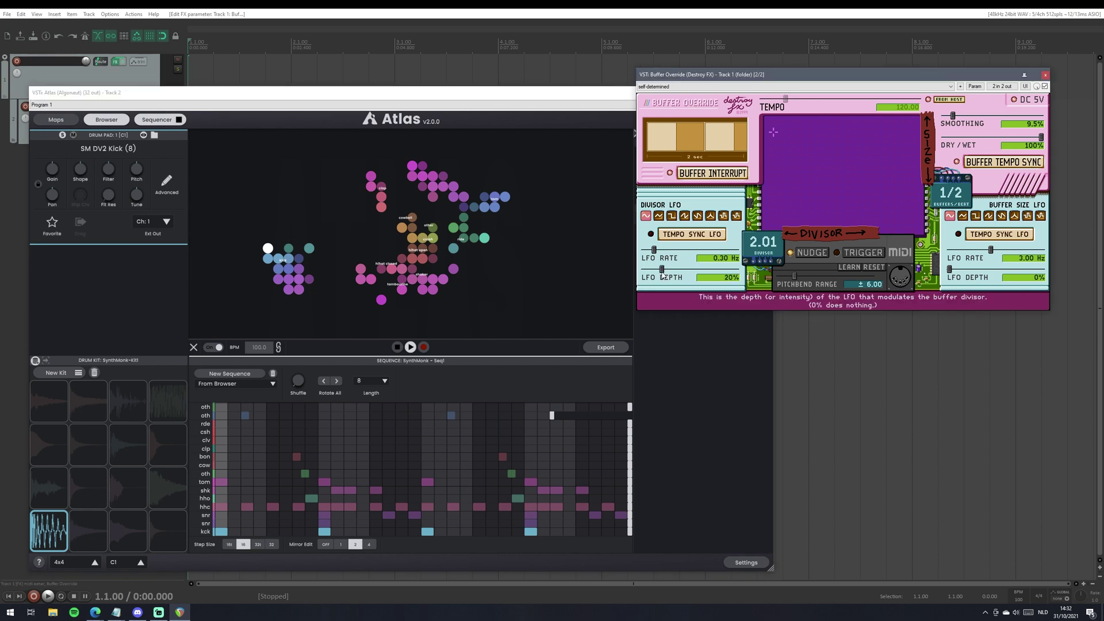
left_click_drag(661, 275, 665, 276)
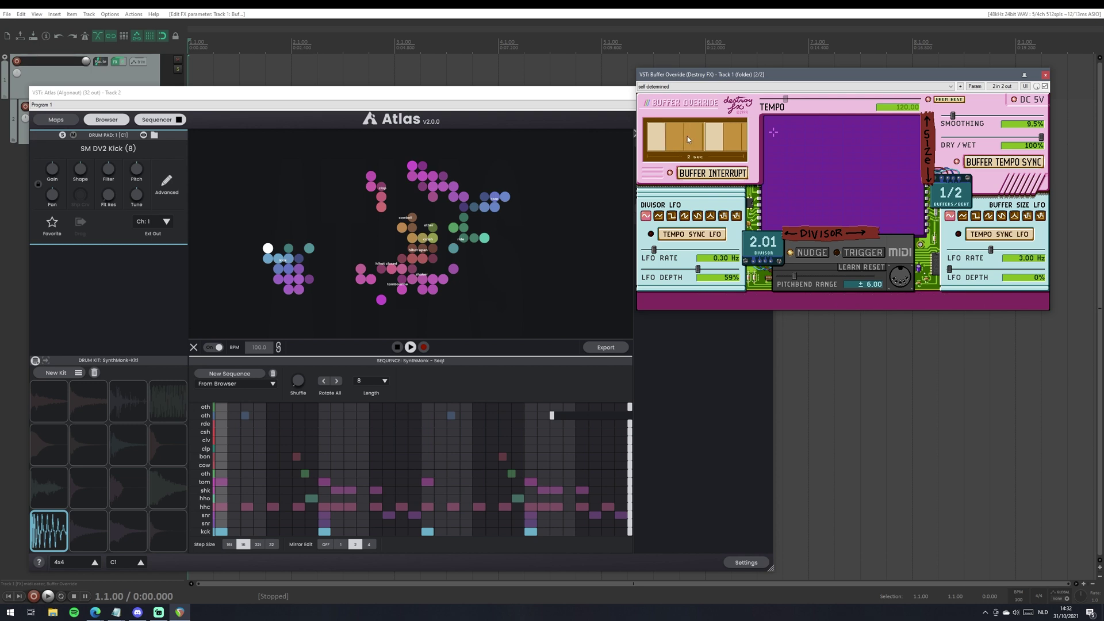
left_click(725, 275)
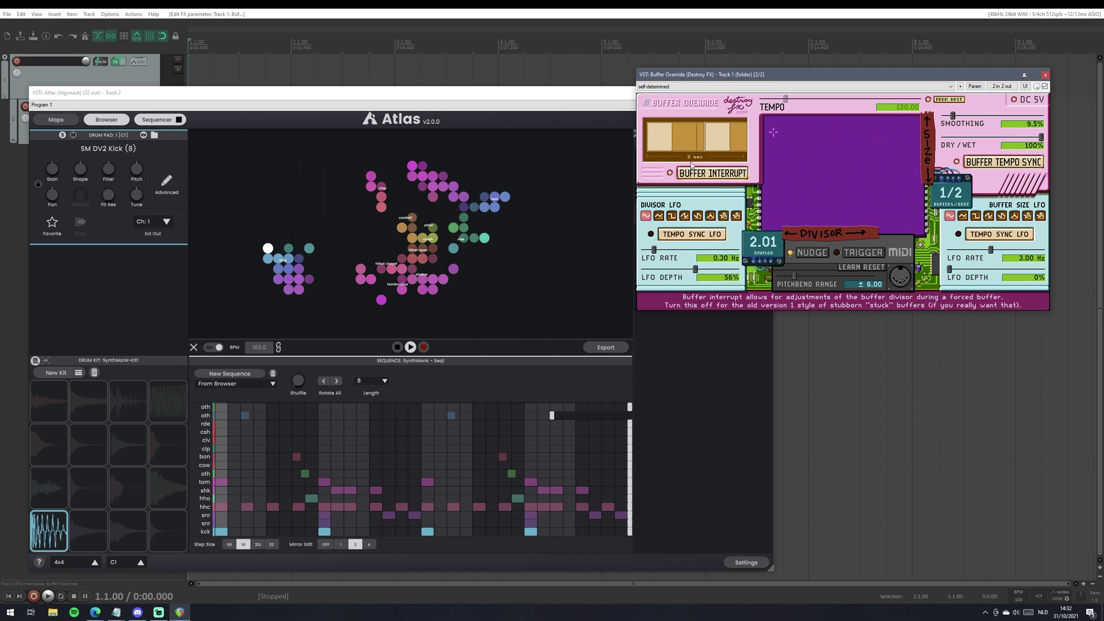
left_click(716, 444)
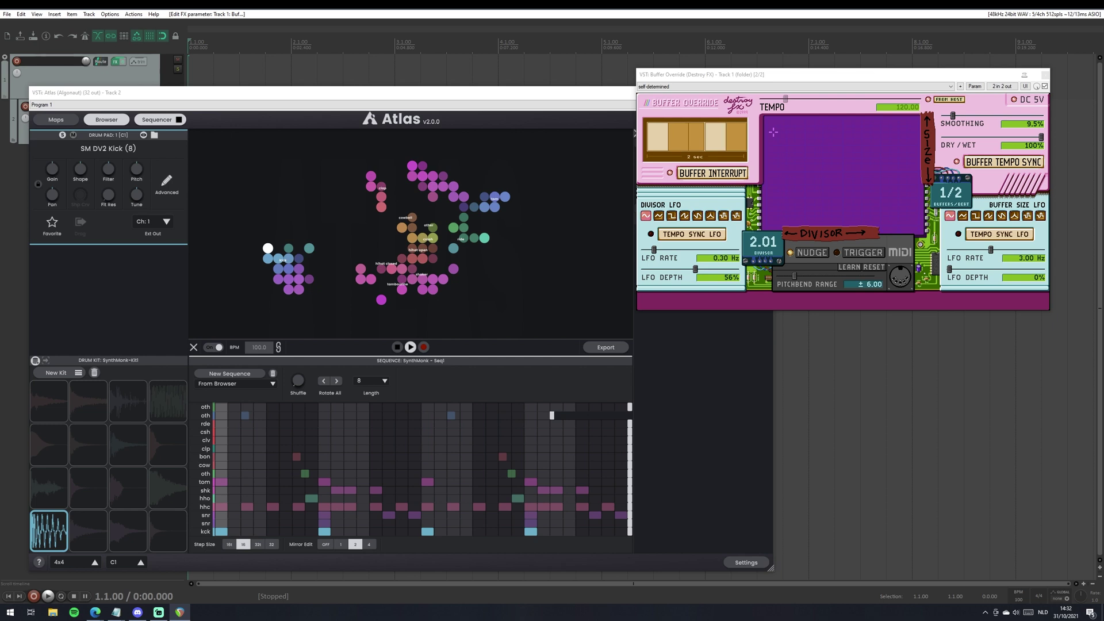
key("space")
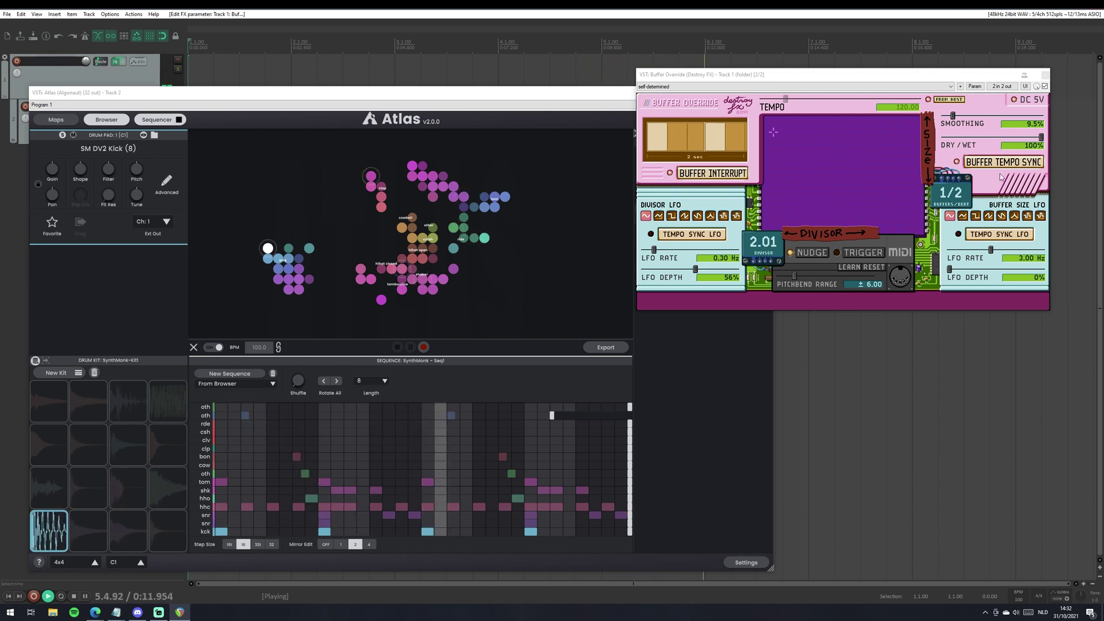
Lower the smoothing to 0% during playback, and replay the pattern with the metronome enabled
left_click_drag(952, 119, 940, 122)
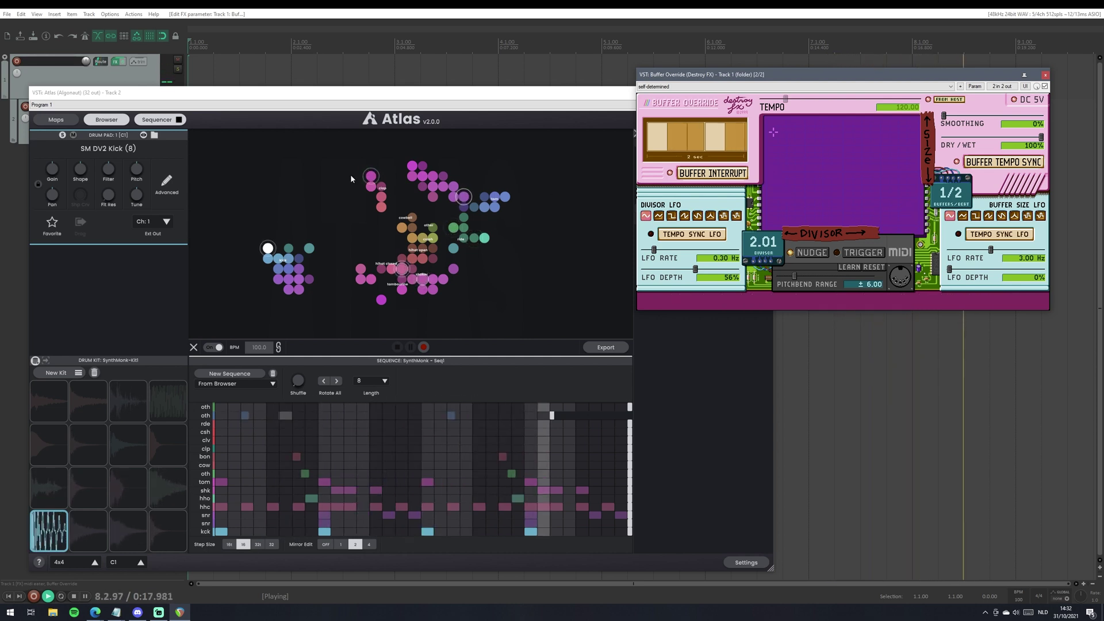
key("space")
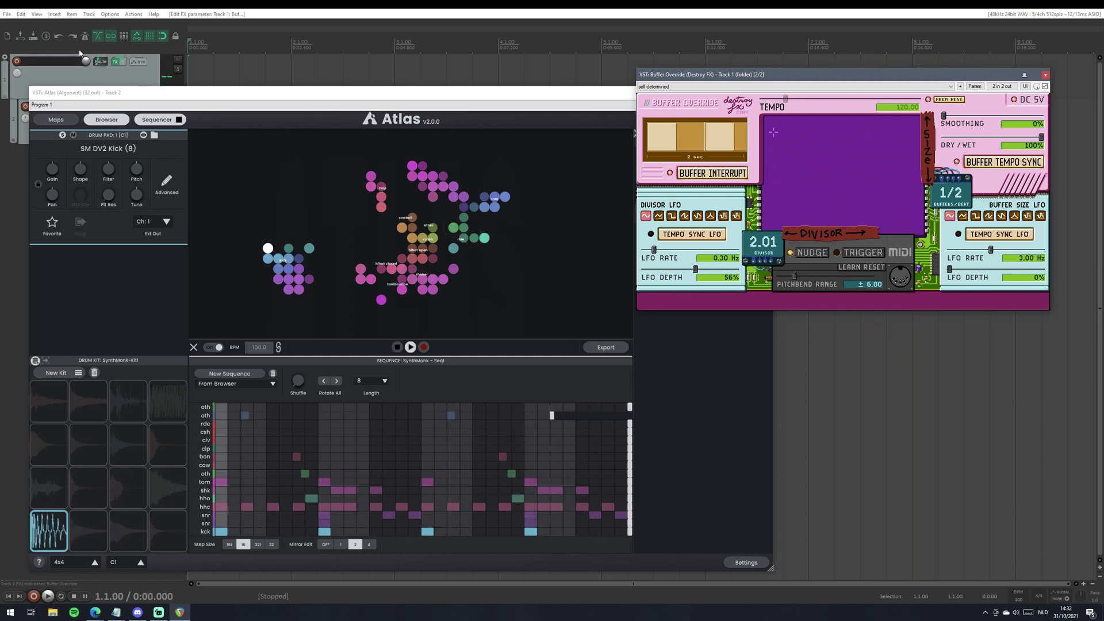
left_click(85, 36)
key("space")
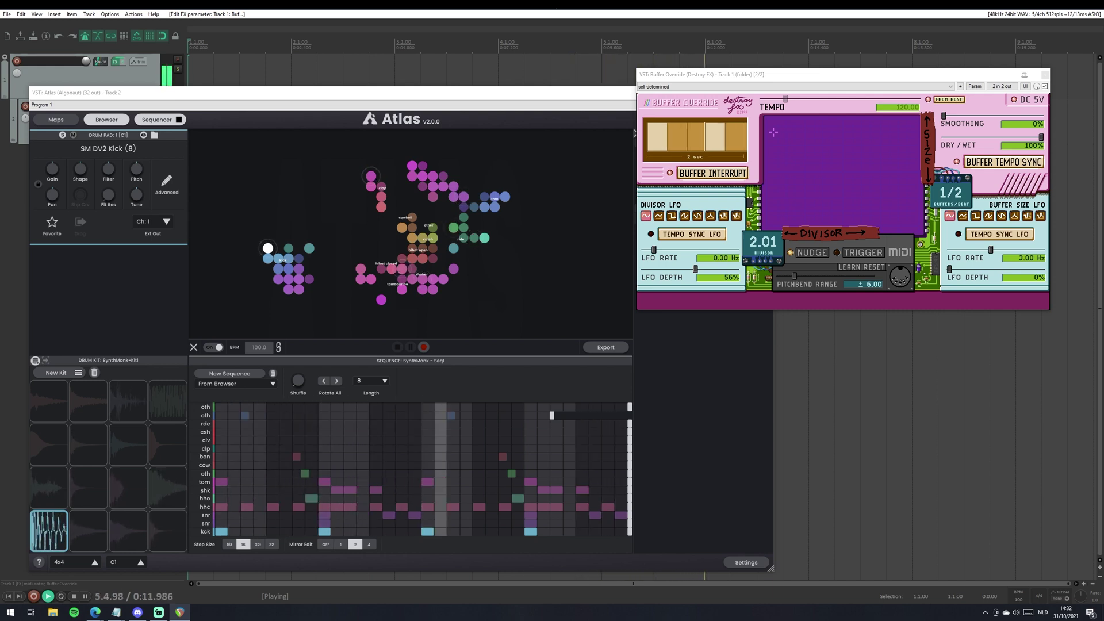
key("space")
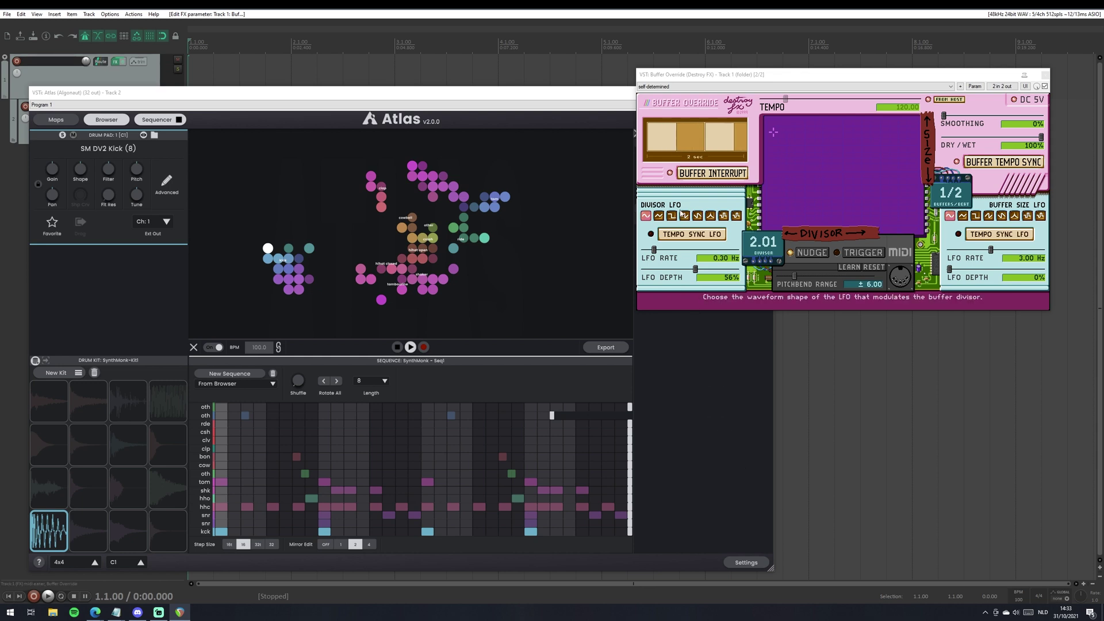
Sync the divisor LFO to tempo at 1/4 per beat with the seventh waveform, and play the pattern
double_click(726, 259)
type("1")
key("Return")
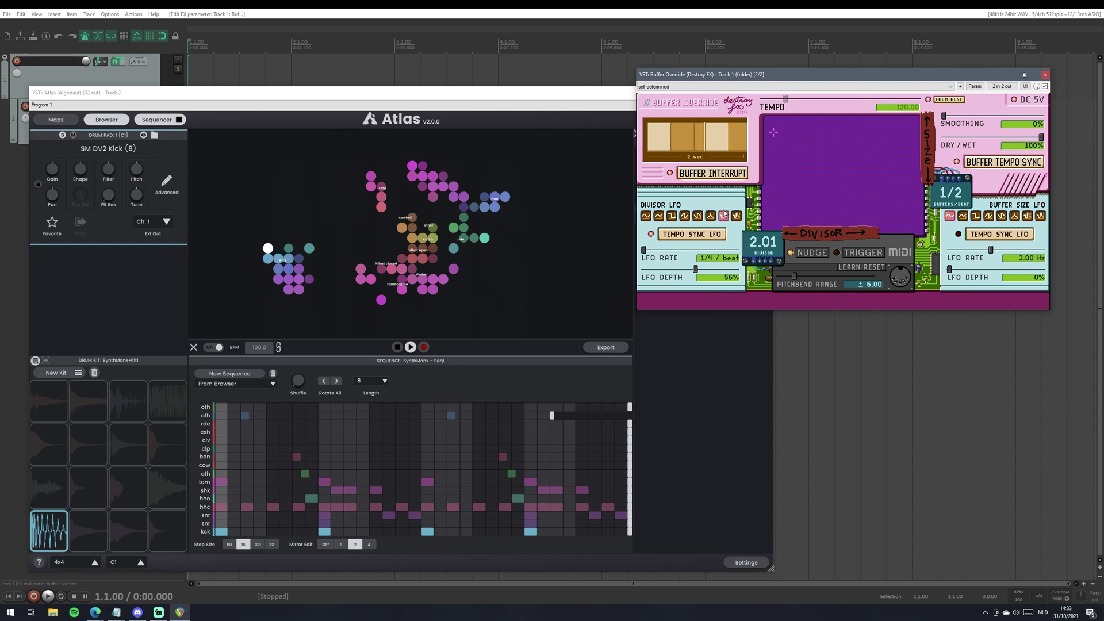
key("space")
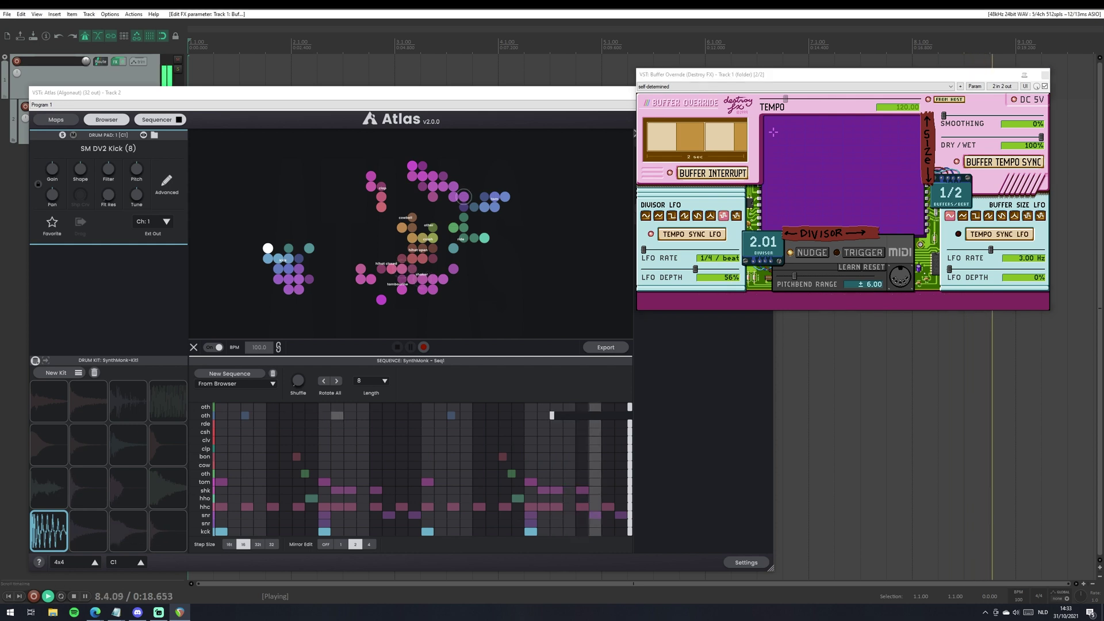
key("space")
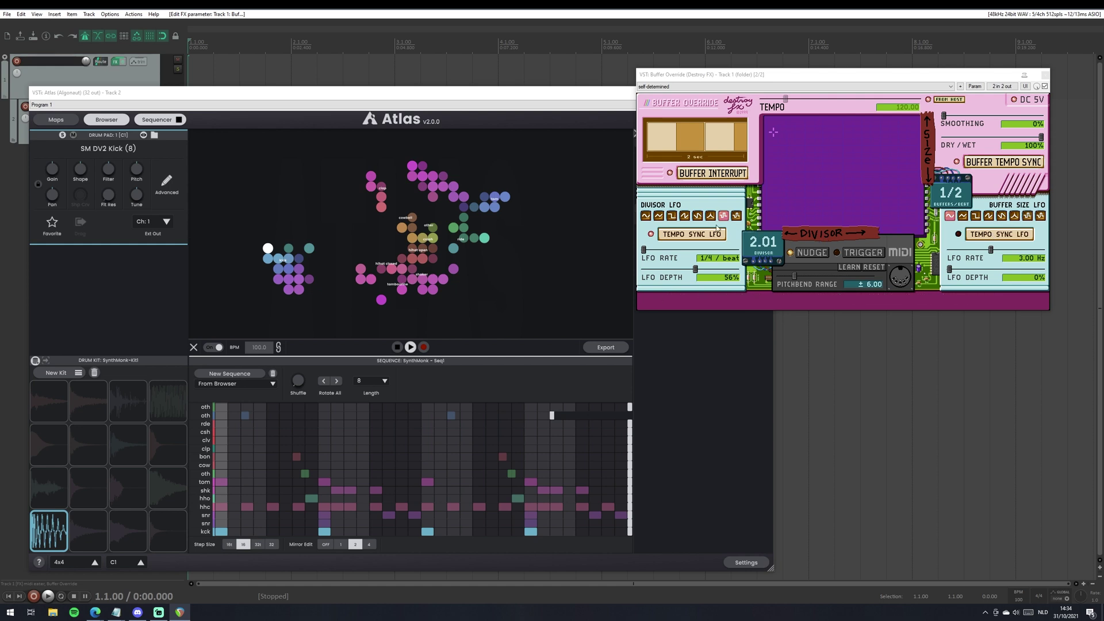
Set the divisor LFO depth to 0% and the buffer size LFO to 40% depth, tempo-synced at 1/4 per beat
left_click_drag(695, 268, 643, 269)
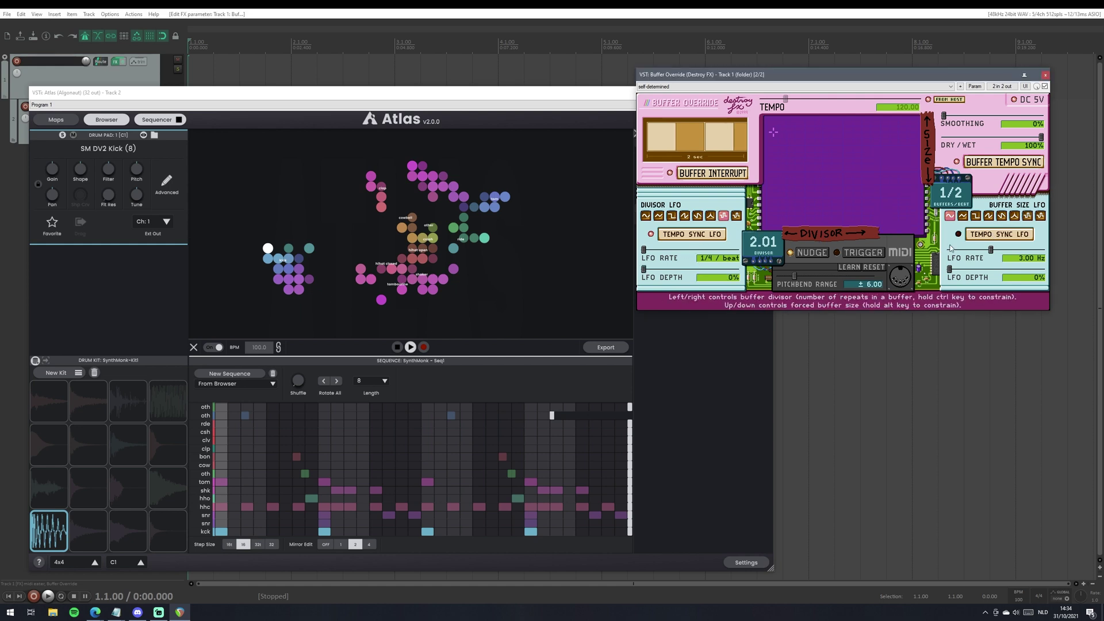
mouse_move(949, 268)
left_mouse_down()
mouse_move(985, 269)
mouse_move(947, 253)
left_mouse_up()
left_click(999, 234)
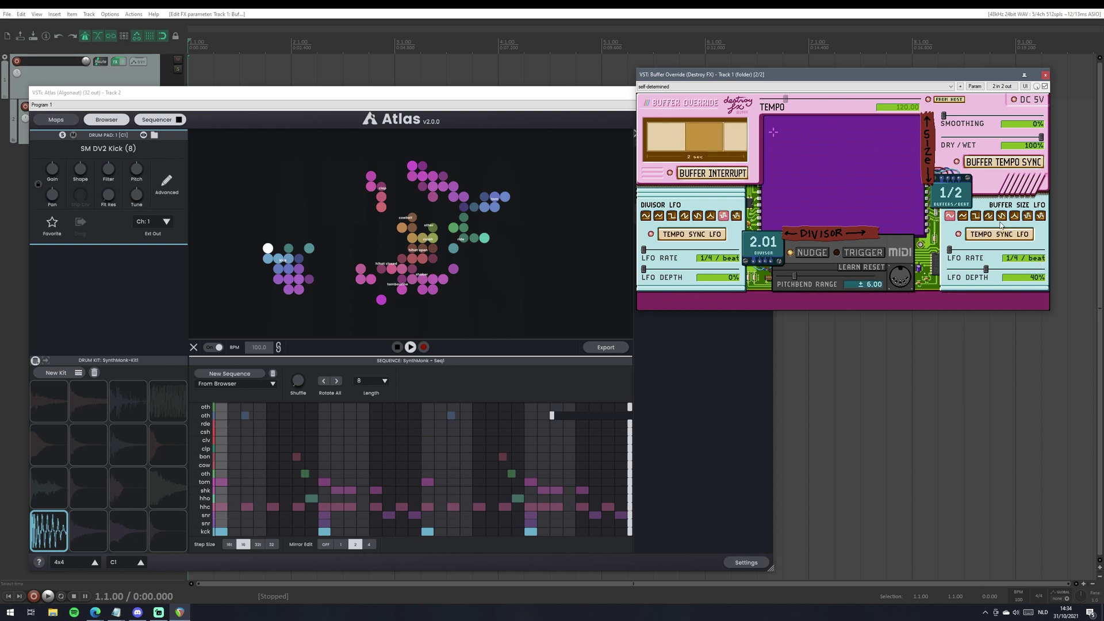
Play the pattern with buffer size modulation and raise the smoothing to 10.0% during playback
key("space")
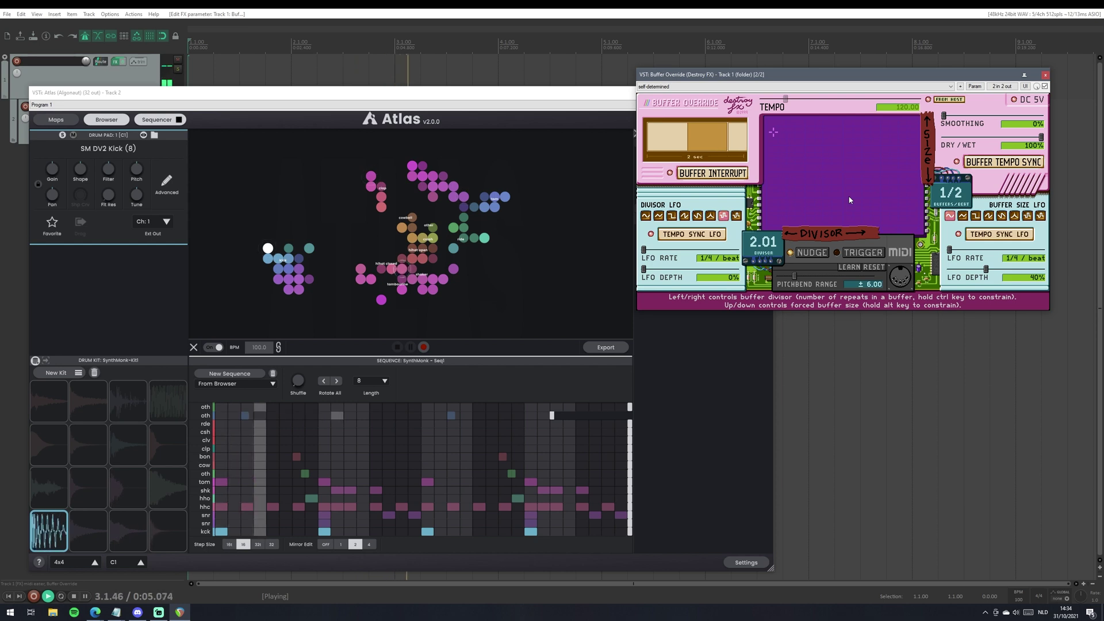
left_click(955, 120)
key("space")
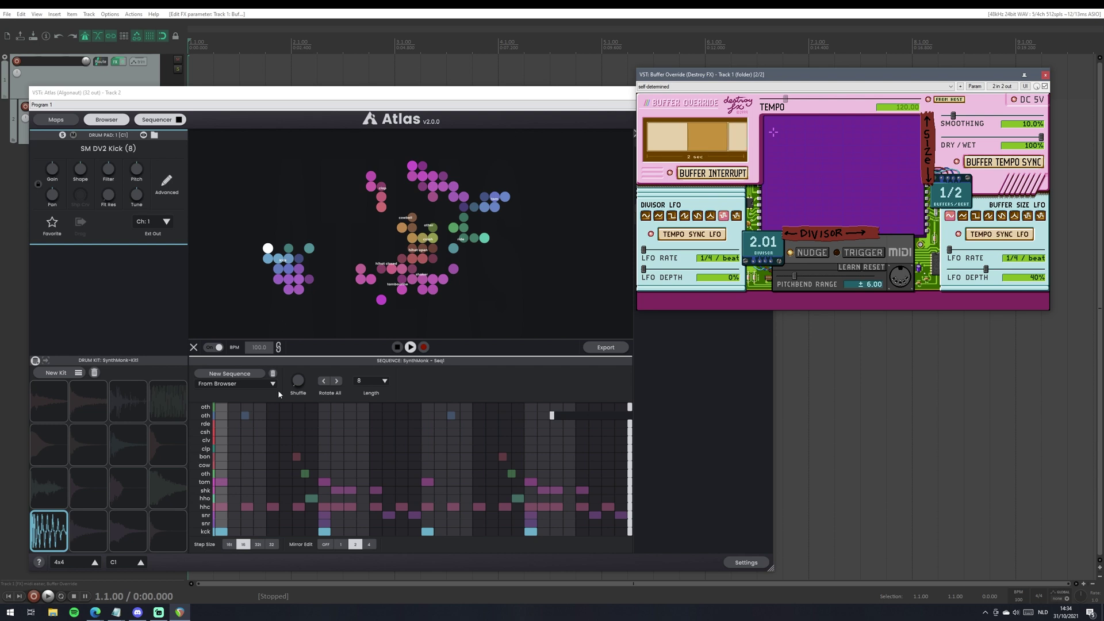
Solo the closed hi-hat channel and remove its hit on the tenth step
left_click(205, 531)
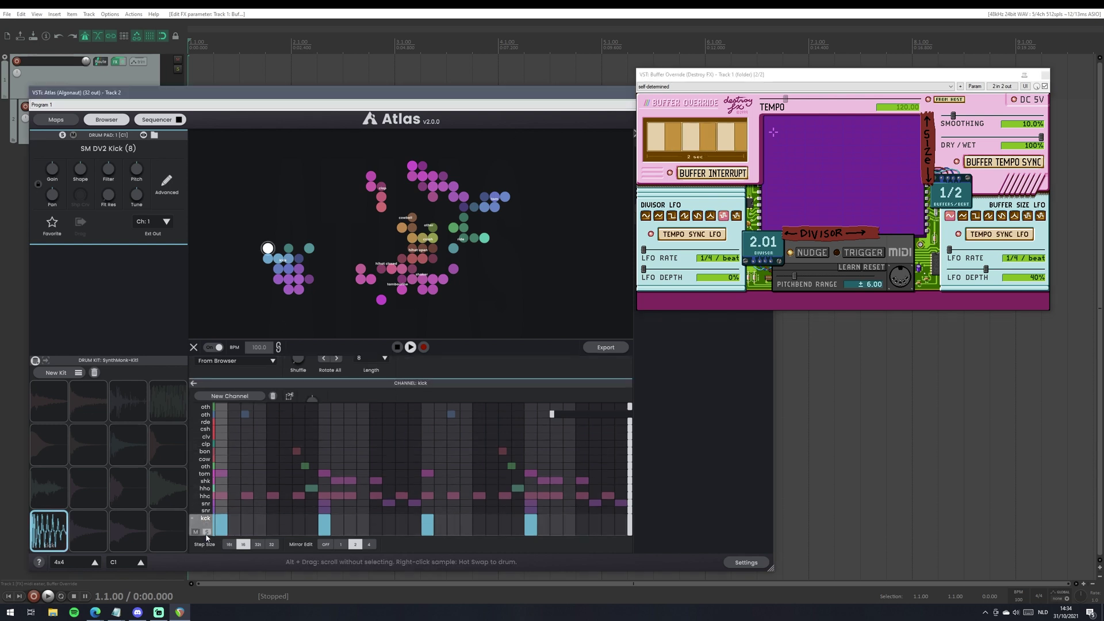
left_click(208, 492)
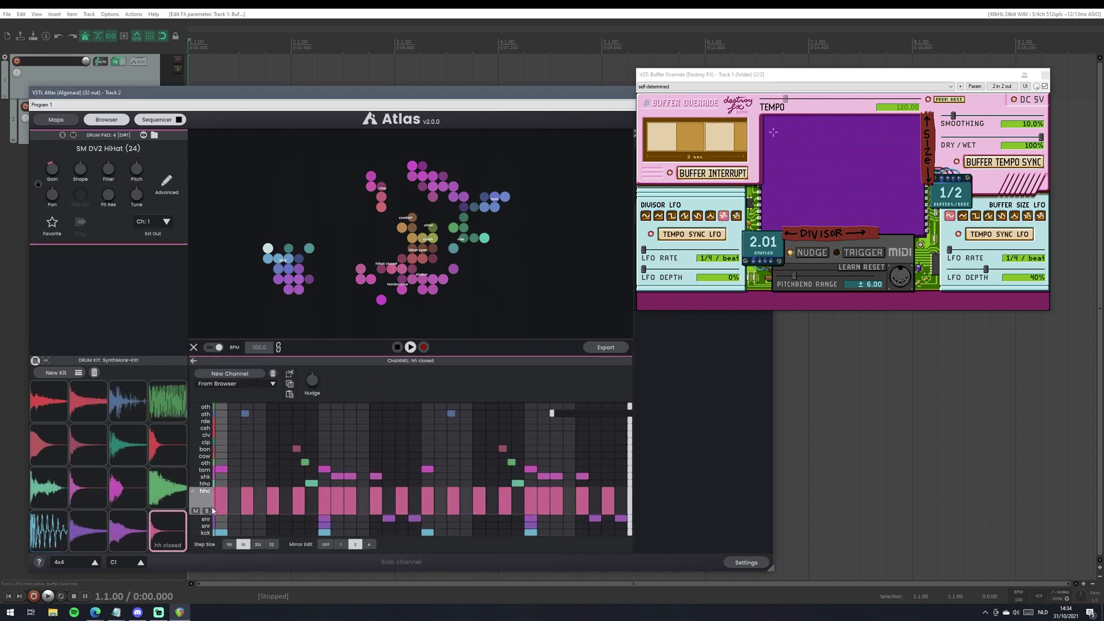
left_click(206, 511)
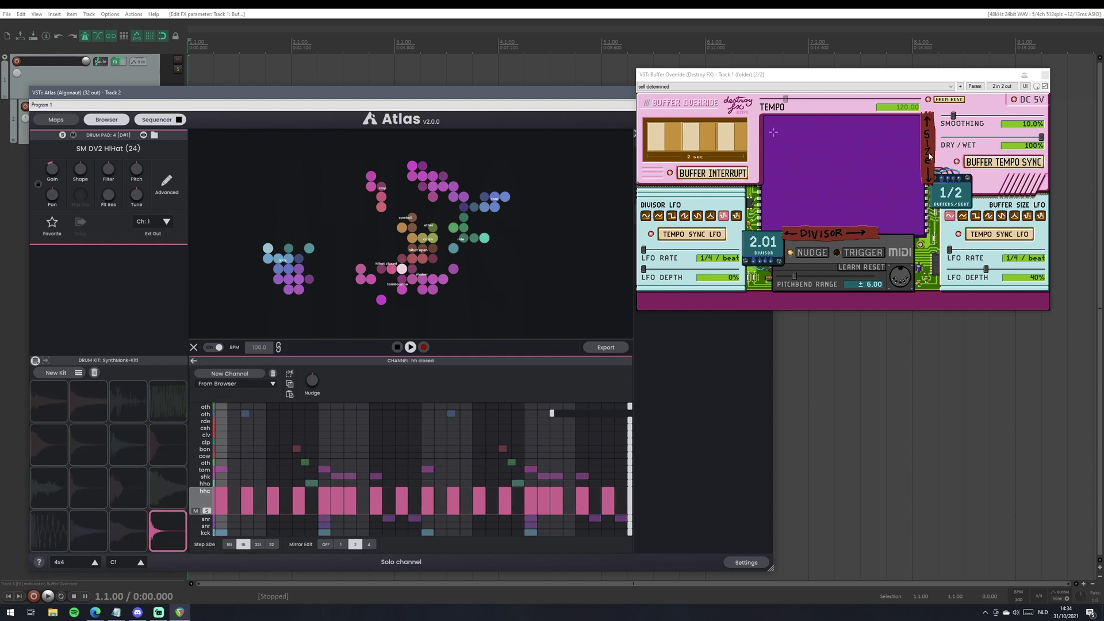
left_click(338, 504)
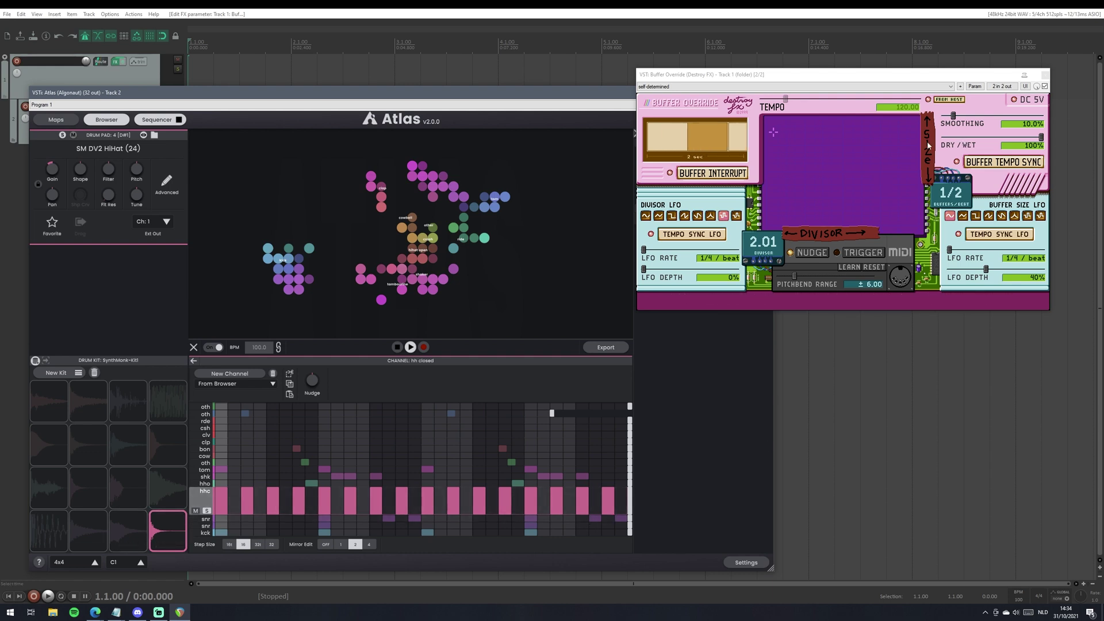
Bypass Buffer Override, listen to the dry soloed hi-hats, and re-enable the effect
left_click(1046, 88)
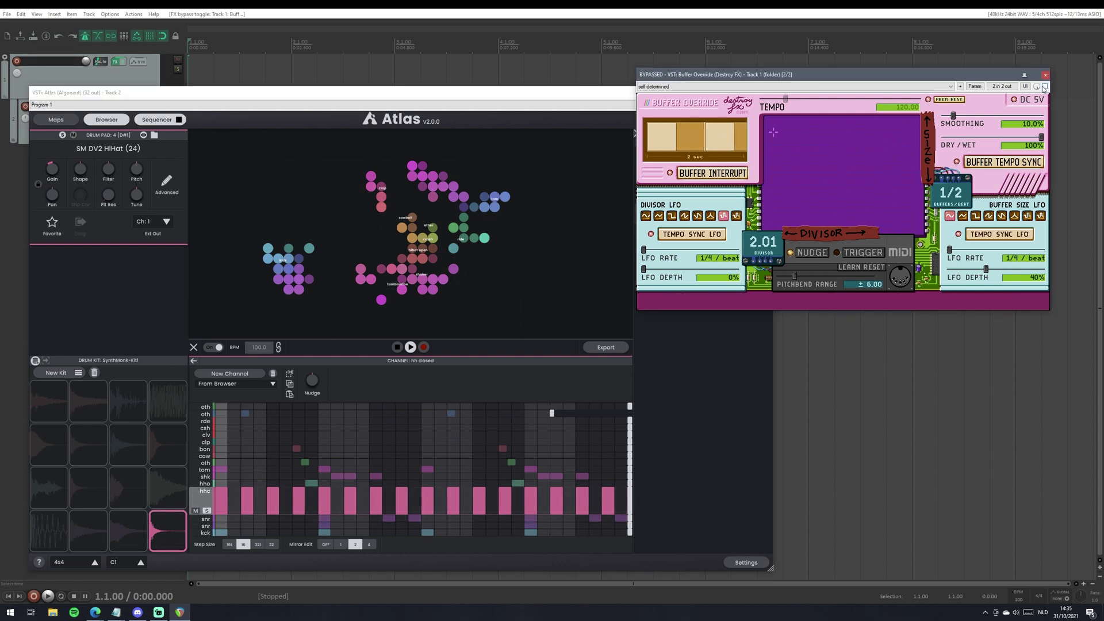
key("space")
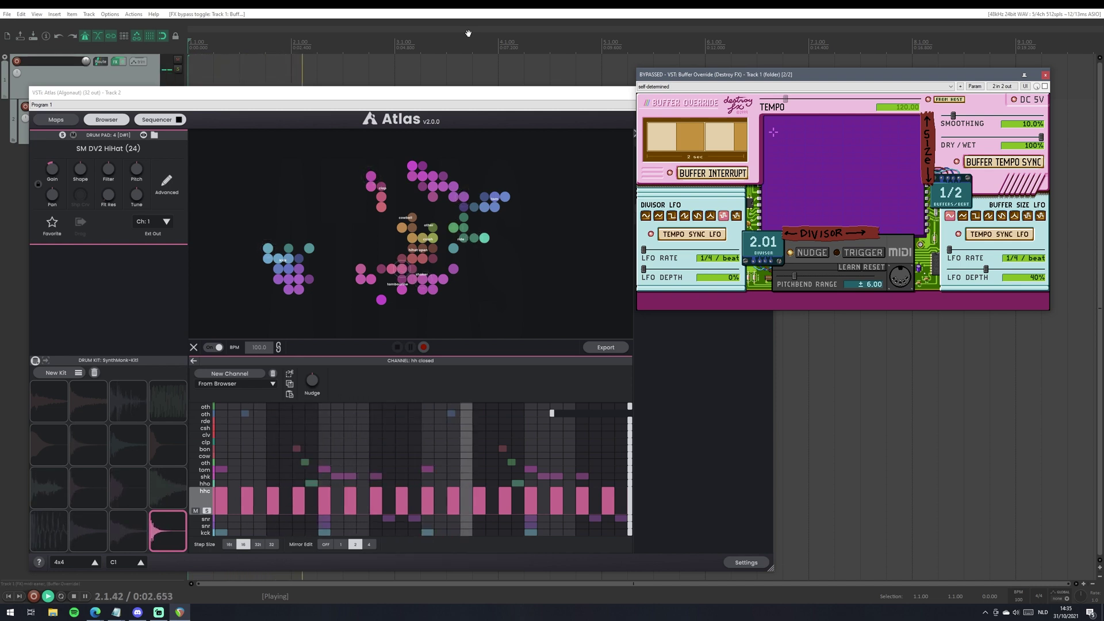
left_click(1044, 86)
key("space")
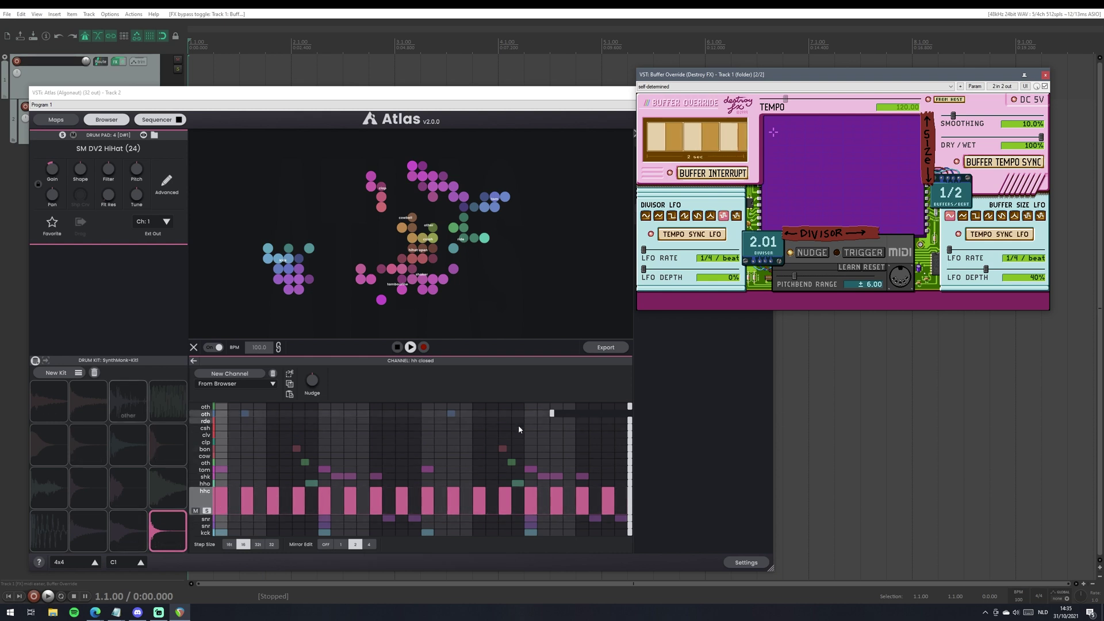
Play the soloed hi-hats and set the divisor LFO depth to 56% during playback
key("space")
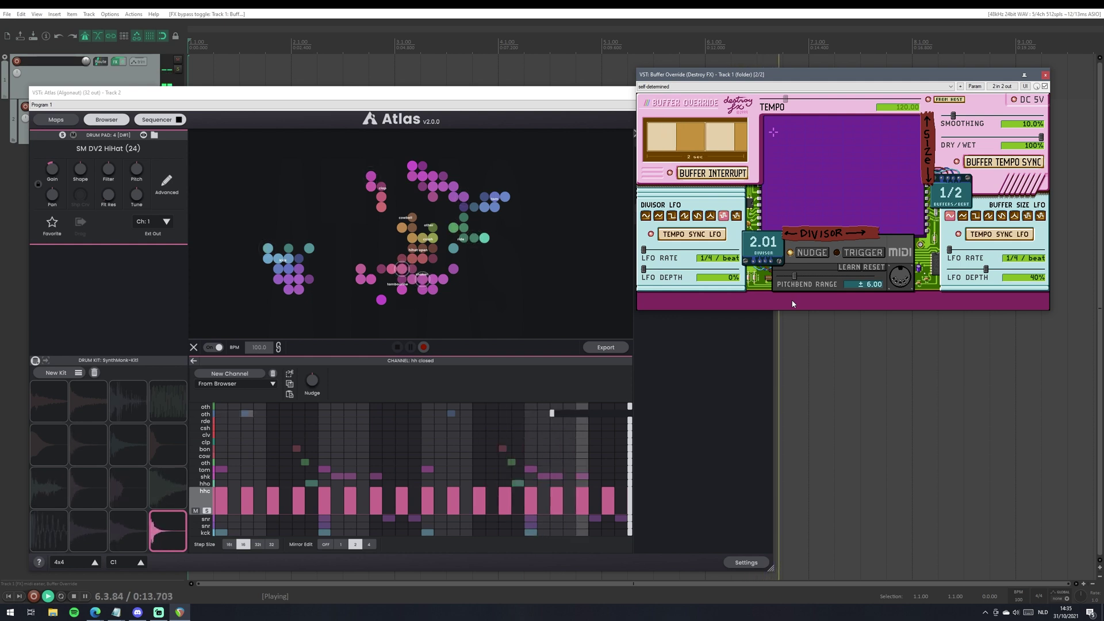
double_click(708, 278)
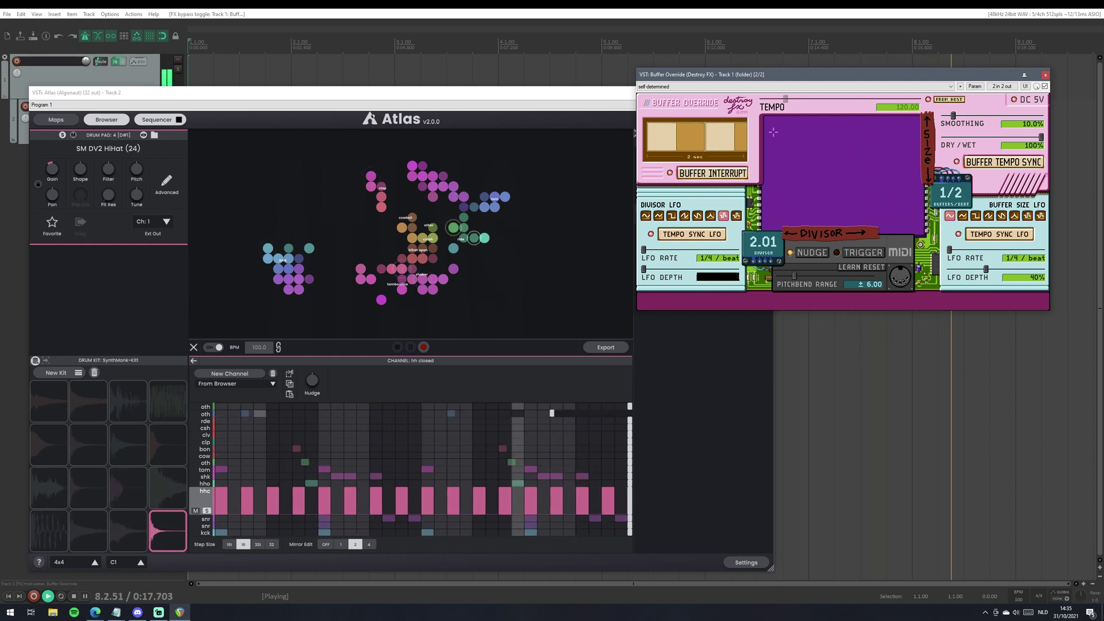
type("56")
key("Return")
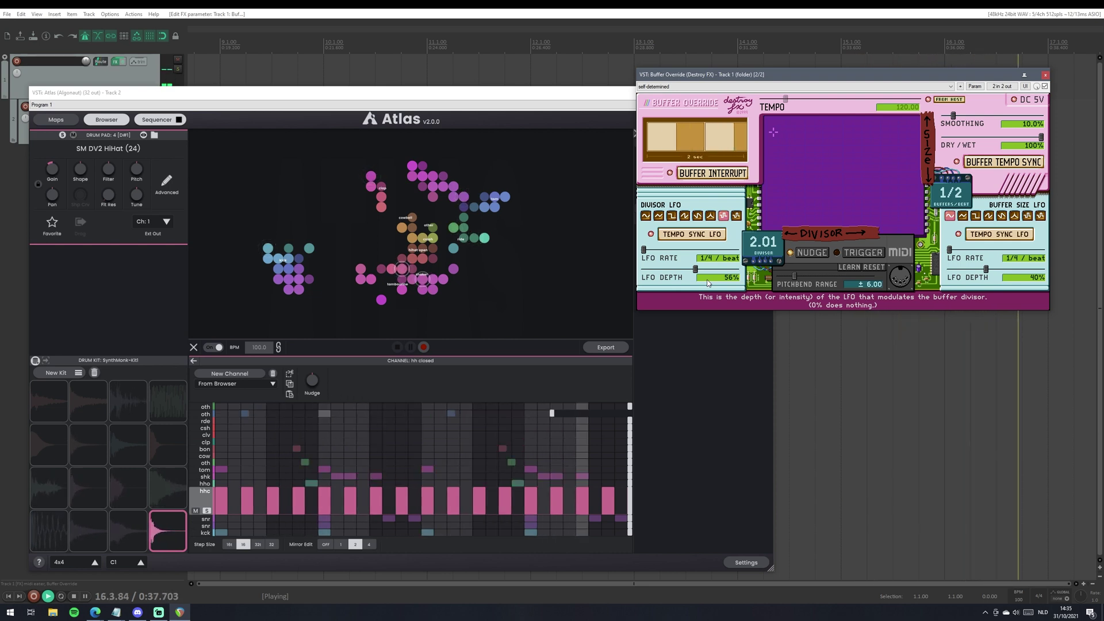
key("space")
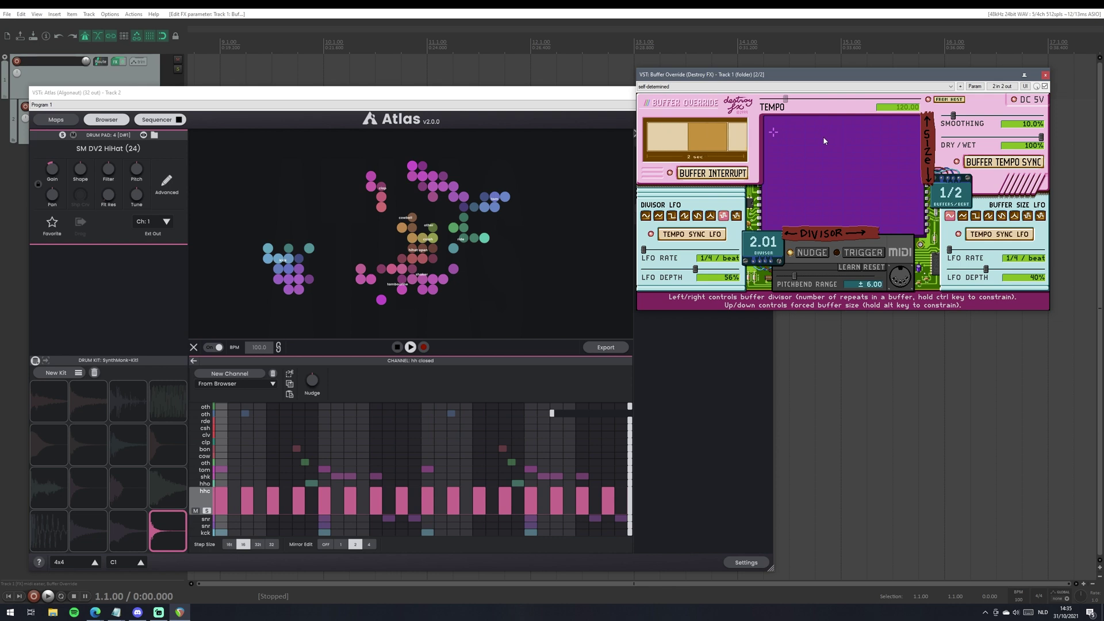
Change the buffer divisor to 8.01 while playback is stopped
left_click(763, 242)
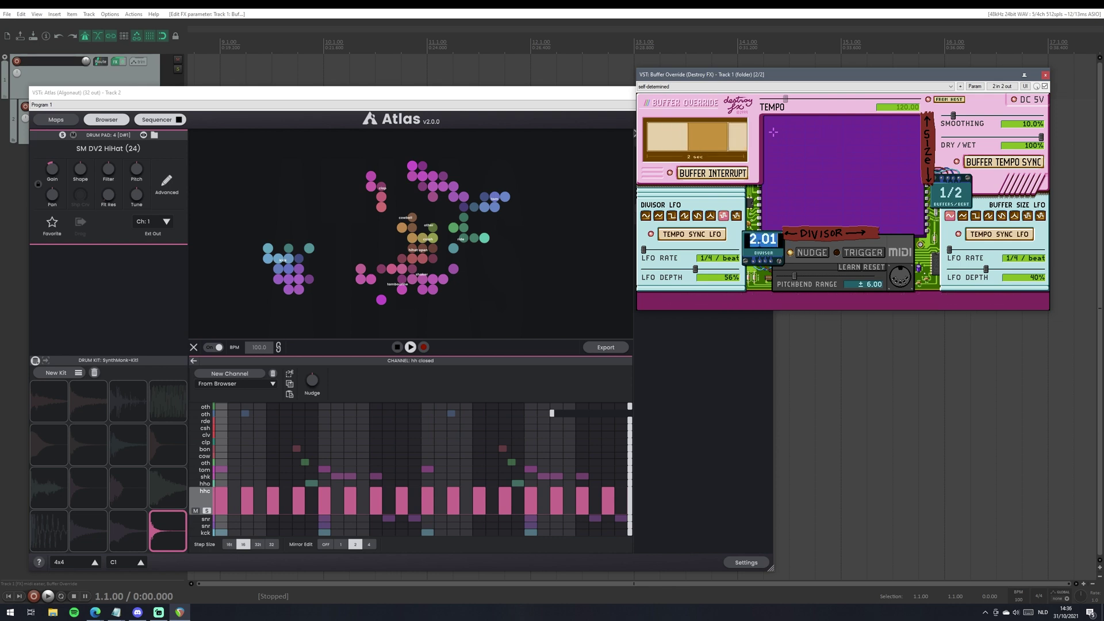
key("BackSpace")
type("8")
key("Return")
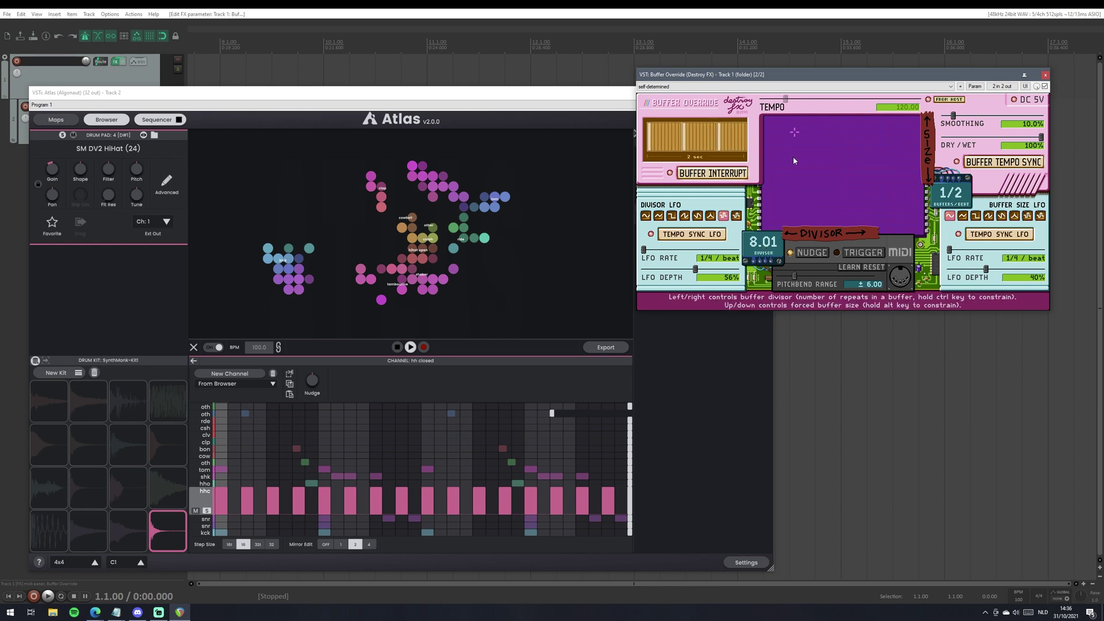
Play the hi-hats while changing the buffer size to 4 buffers per beat and trying the last two buffer size LFO waveforms
key("space")
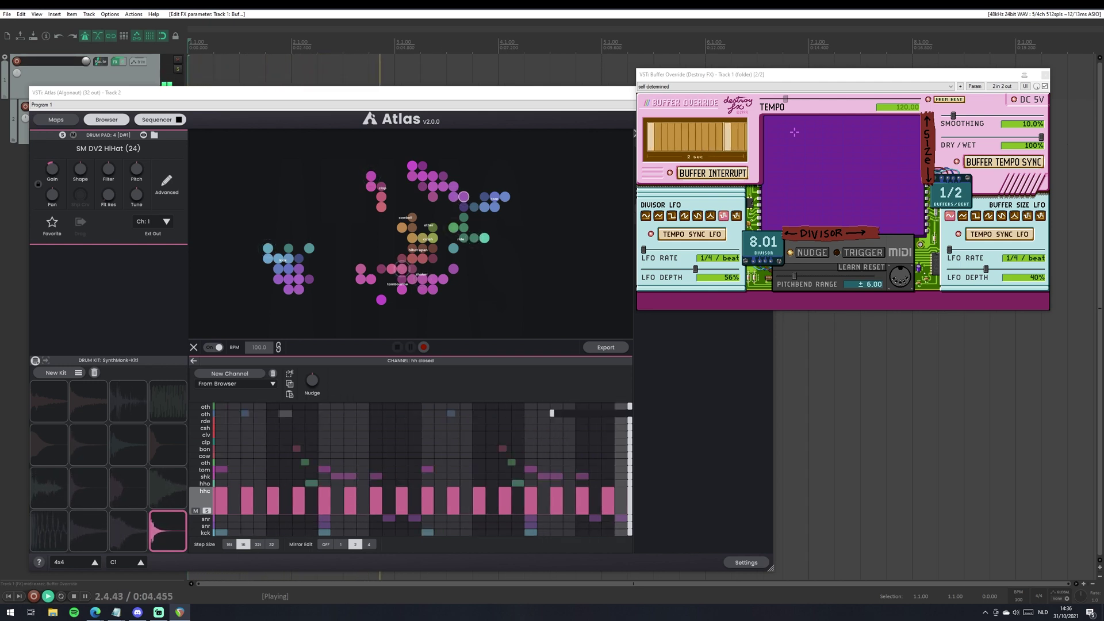
left_click(794, 164)
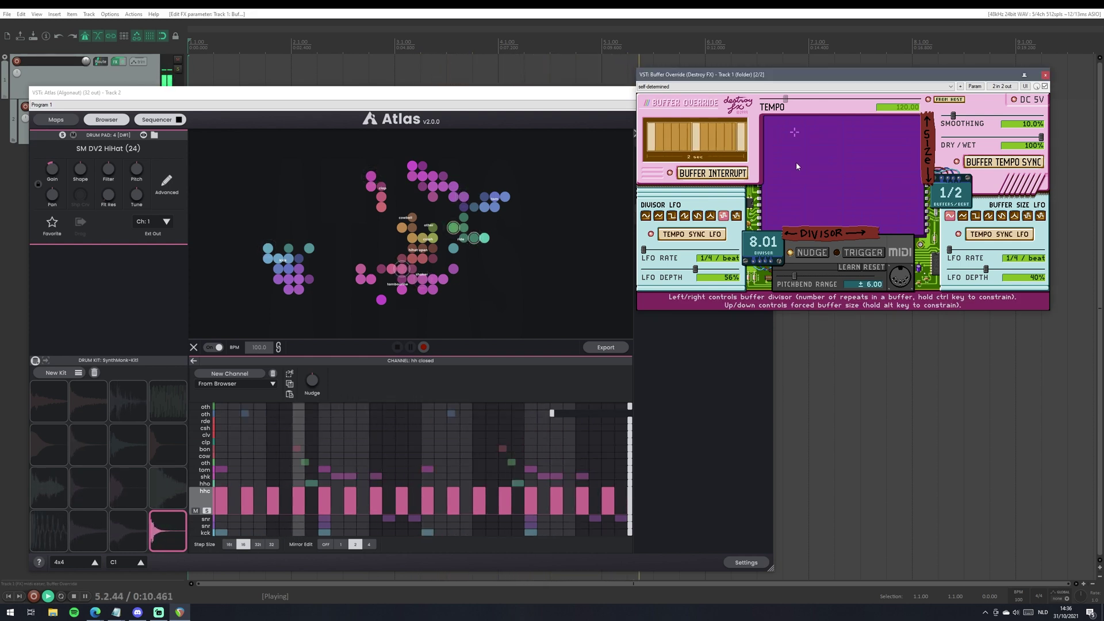
left_click(796, 161)
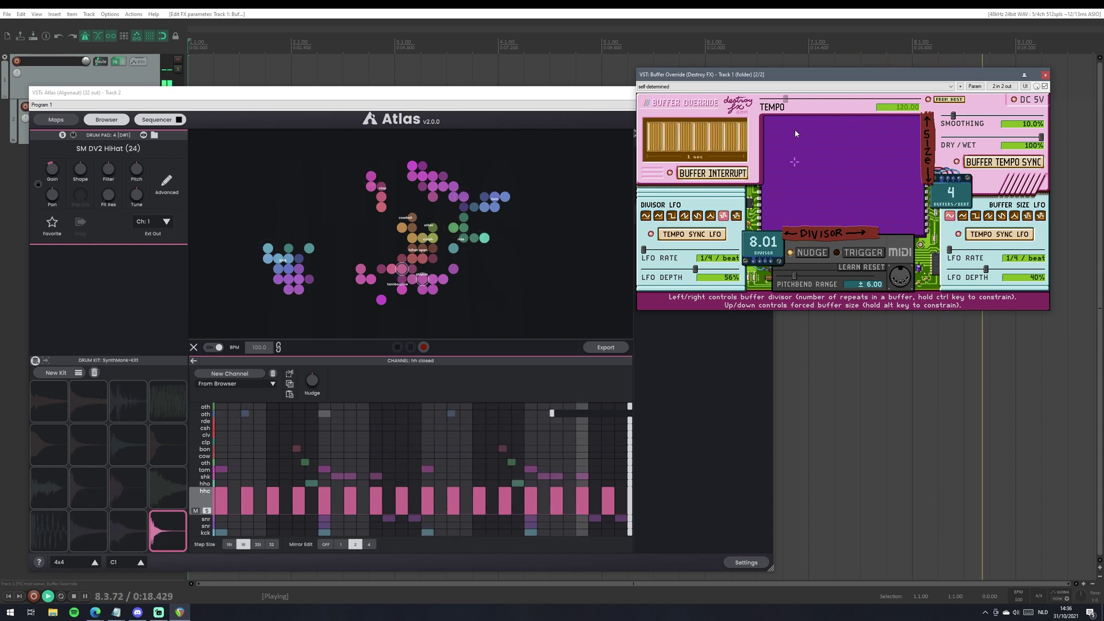
left_click(1040, 216)
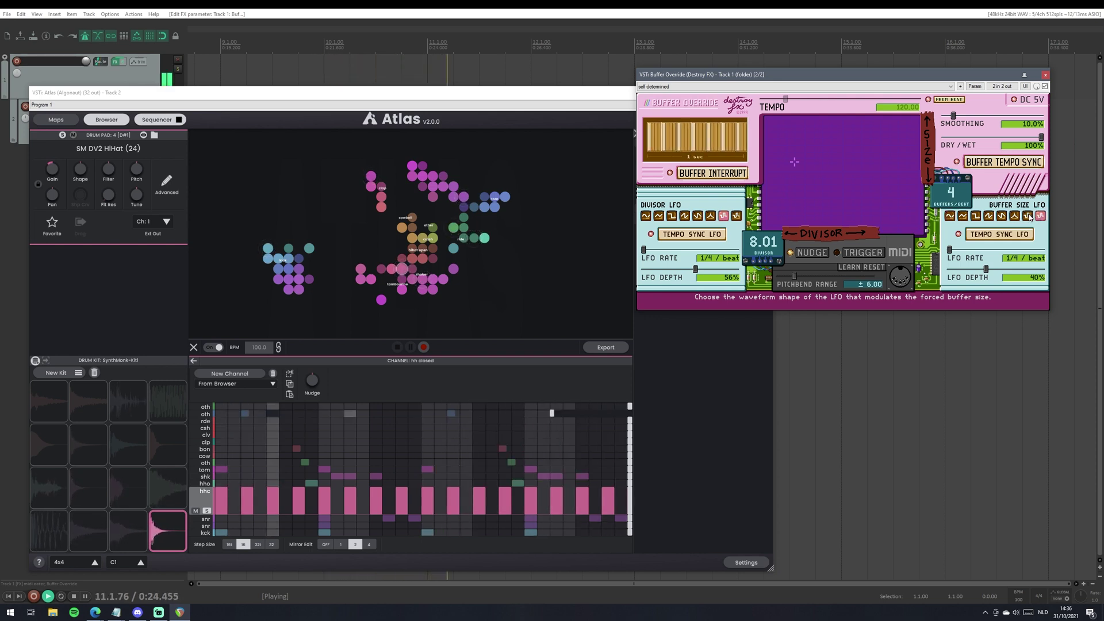
left_click(1028, 217)
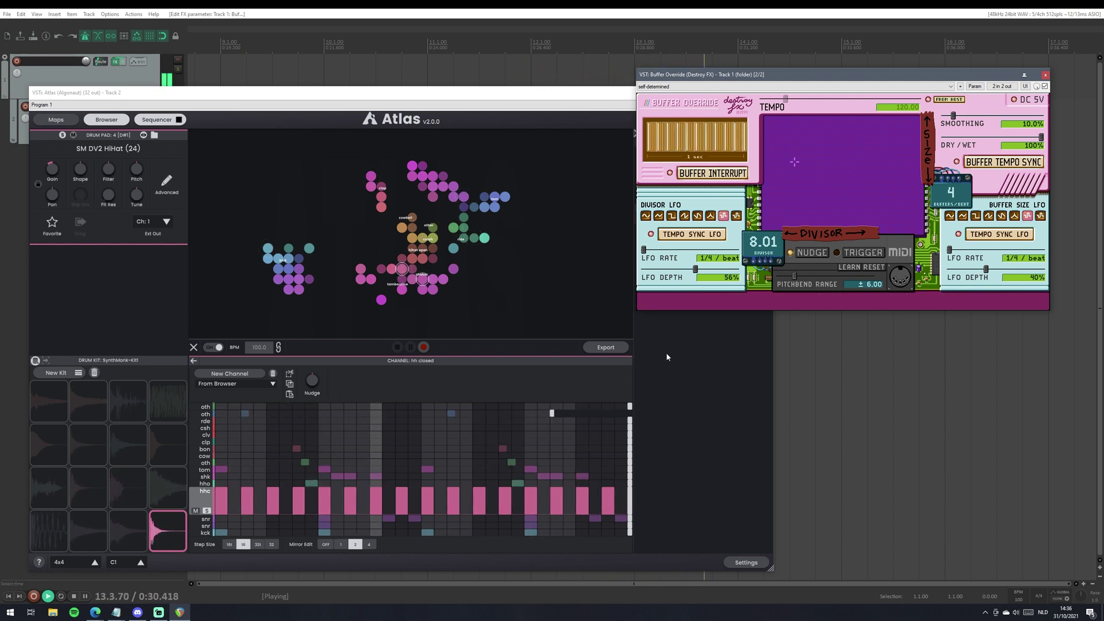
key("space")
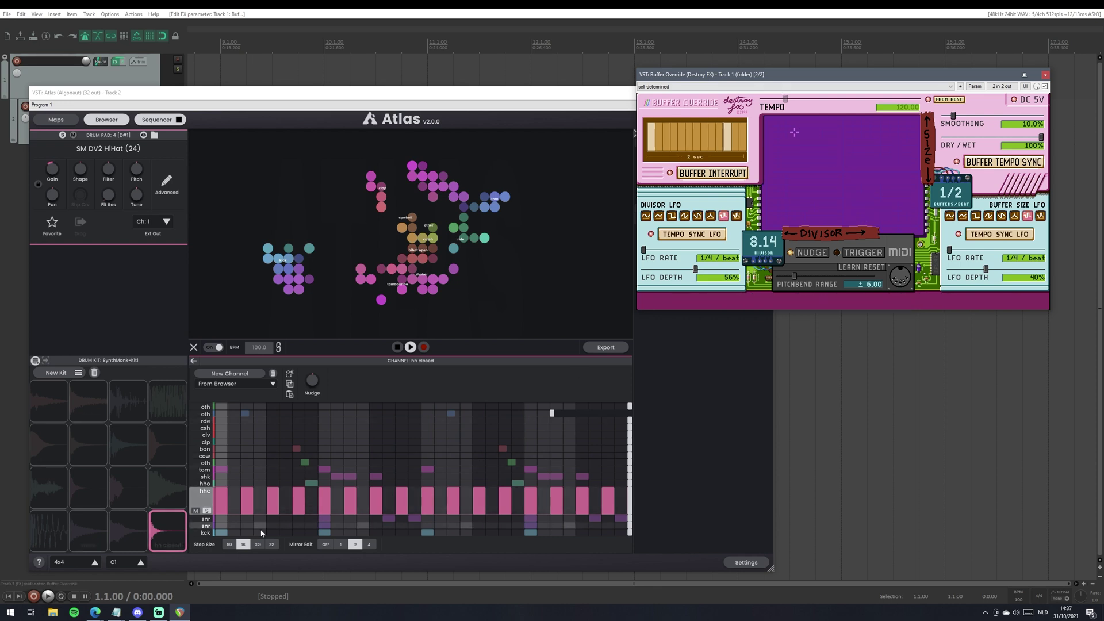
Unsolo the closed hi-hat channel and set Atlas's Mirror Edit to 4
left_click(206, 510)
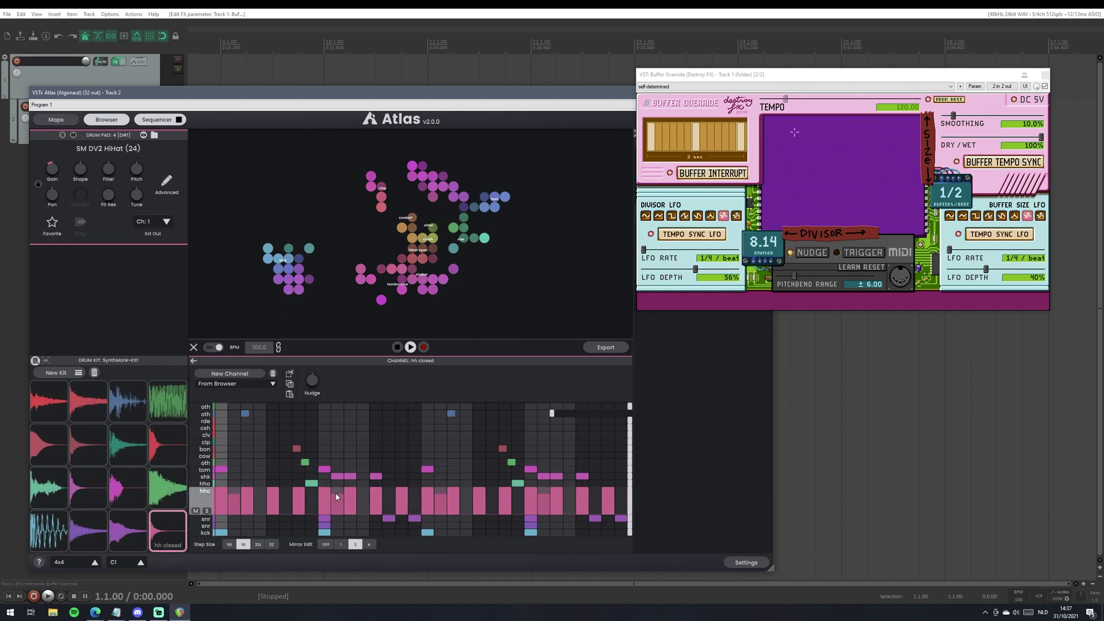
left_click(369, 544)
Bypass Buffer Override, listen to the full dry drum pattern, and re-enable the effect
left_click(1043, 86)
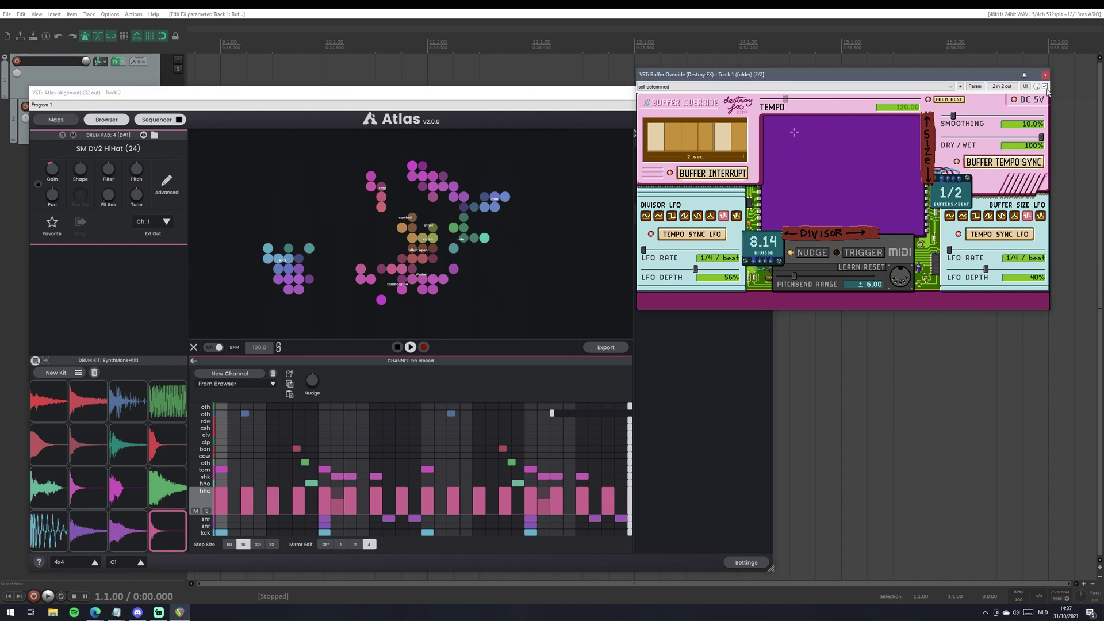
key("space")
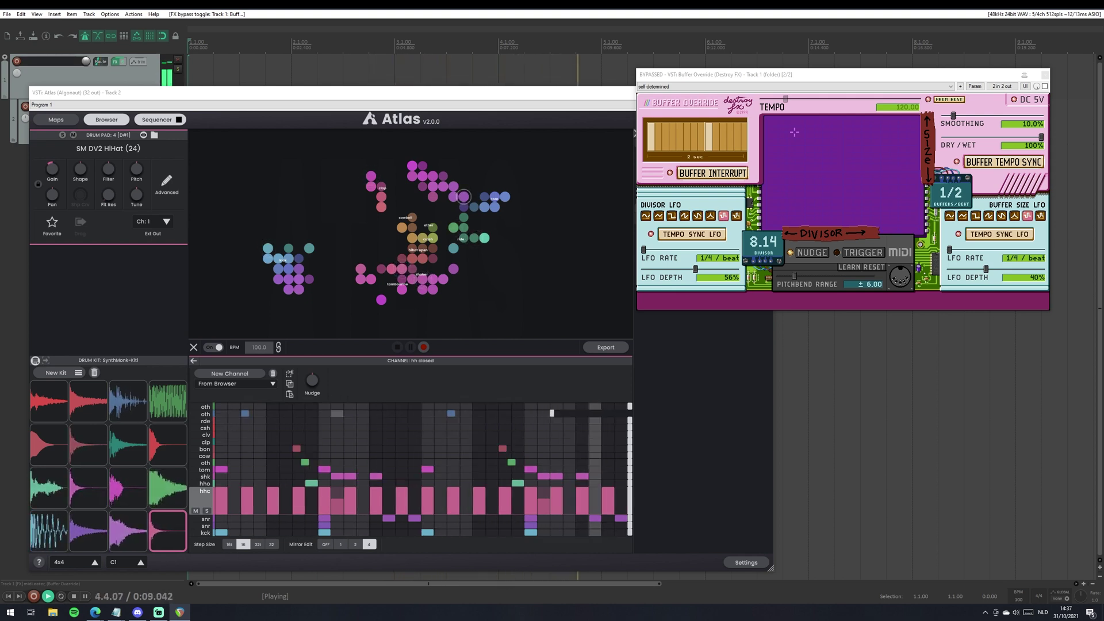
key("space")
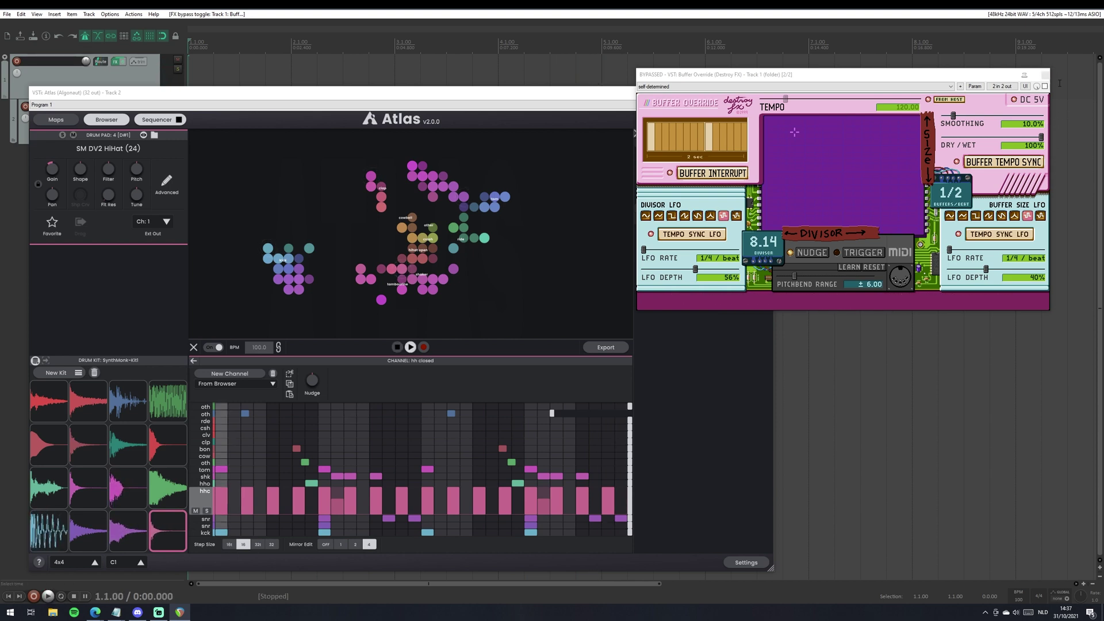
left_click(1046, 87)
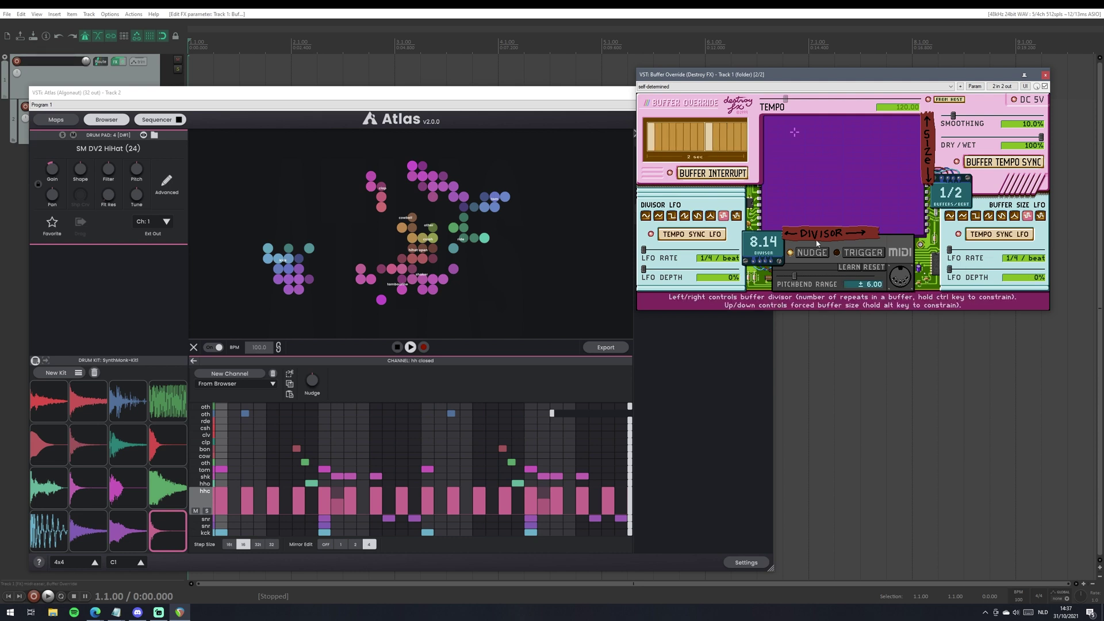
Set both LFO depths to 0% and the buffer divisor to 2.01
left_click(763, 240)
type("2.")
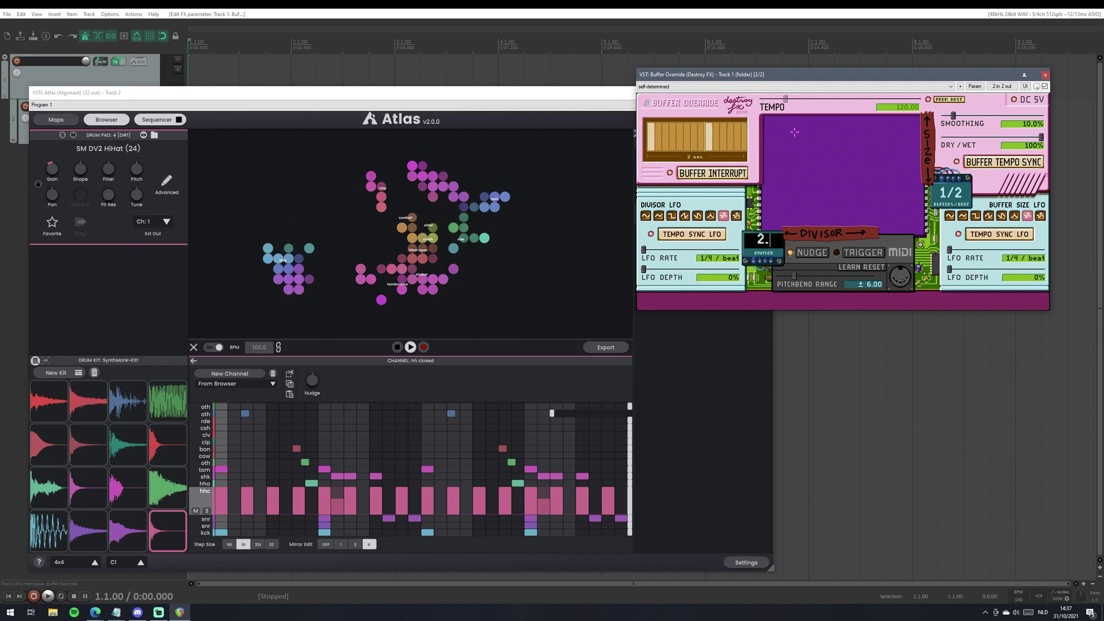
type("01")
key("Return")
Play the full pattern and move the Buffer Override window lower, keeping the main project window maximized
double_click(615, 10)
key("space")
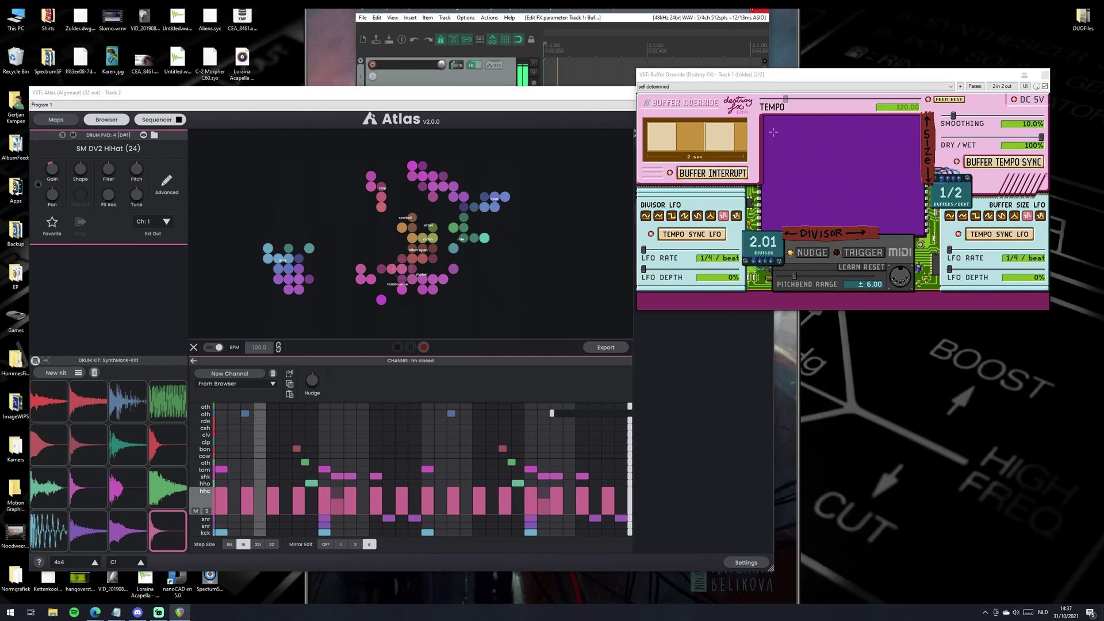
double_click(615, 10)
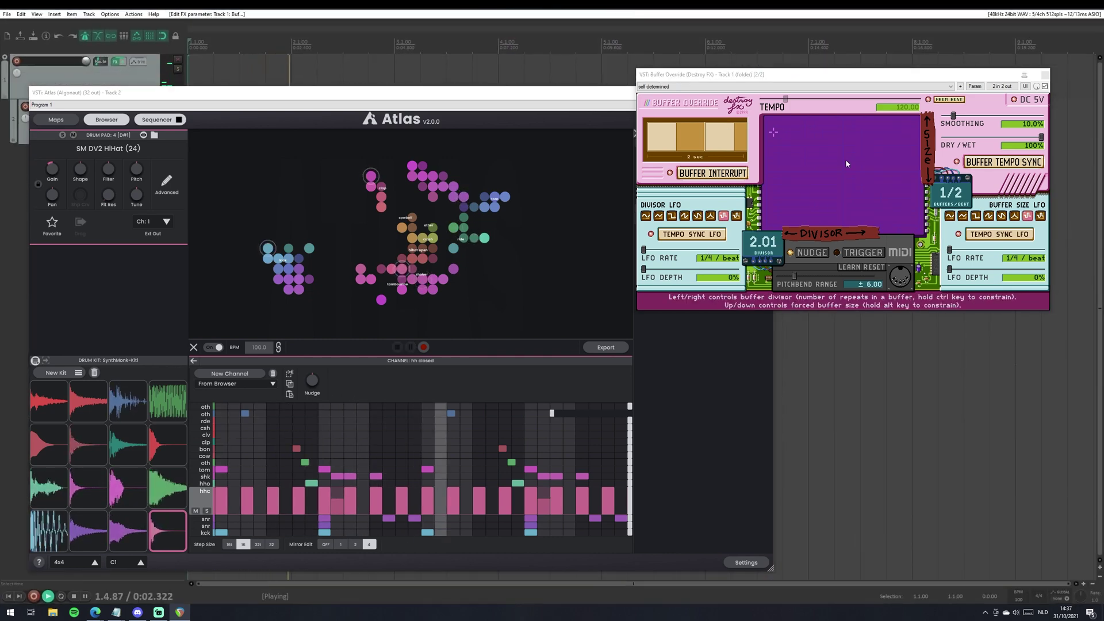
left_click(848, 84)
left_click_drag(848, 81, 864, 142)
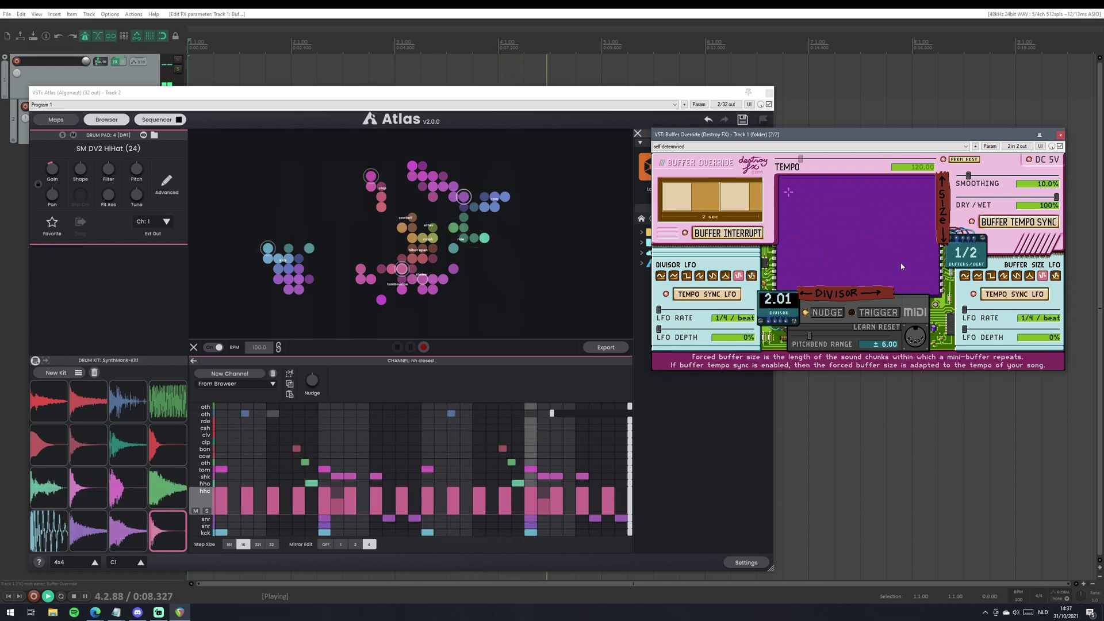
During playback, change the buffer size to 2/3 and 1 buffer per beat, and set the divisor to 4.01
left_click(787, 204)
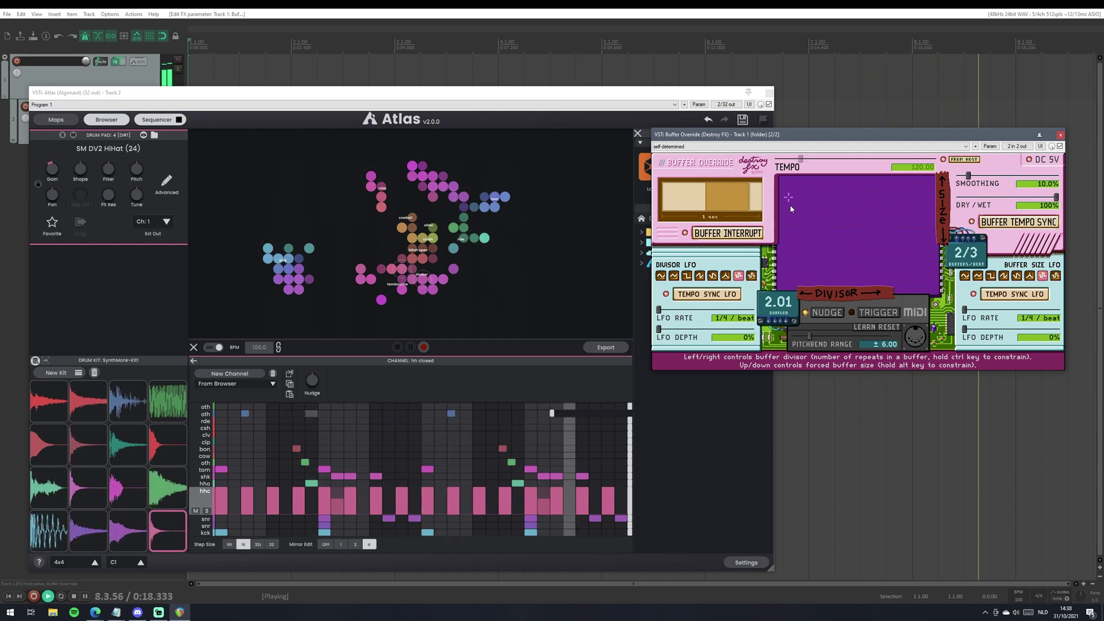
left_click_drag(791, 208, 786, 230)
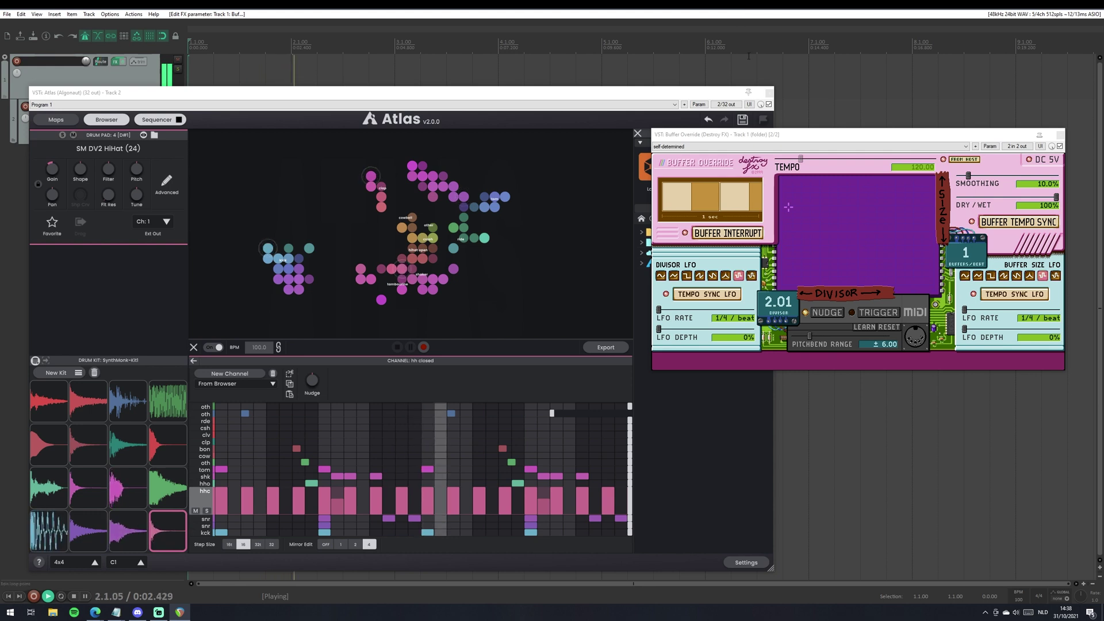
left_click(773, 300)
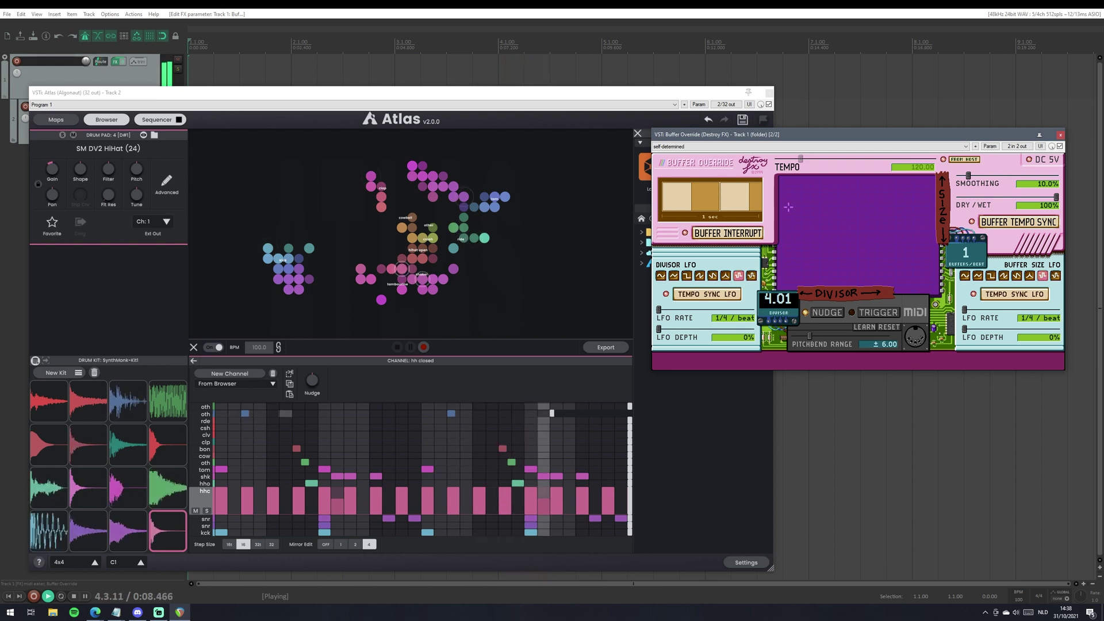
mouse_move(774, 311)
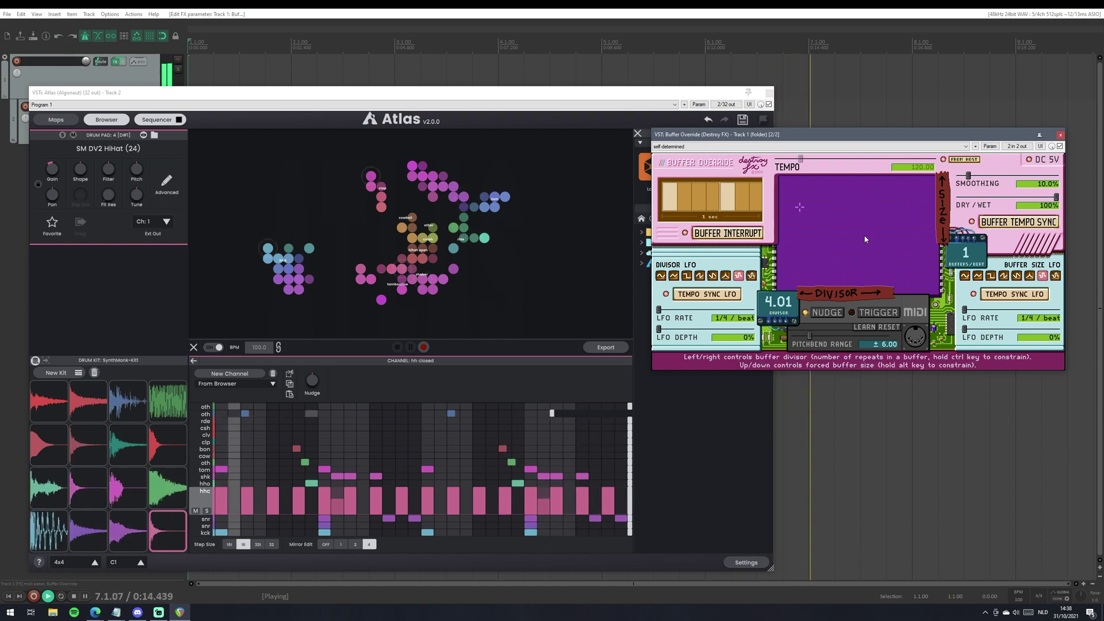
Compare playback at divisor 1.00 with 1/4 buffers per beat against divisor 51.15 with 6 buffers per beat
left_click_drag(810, 214, 783, 181)
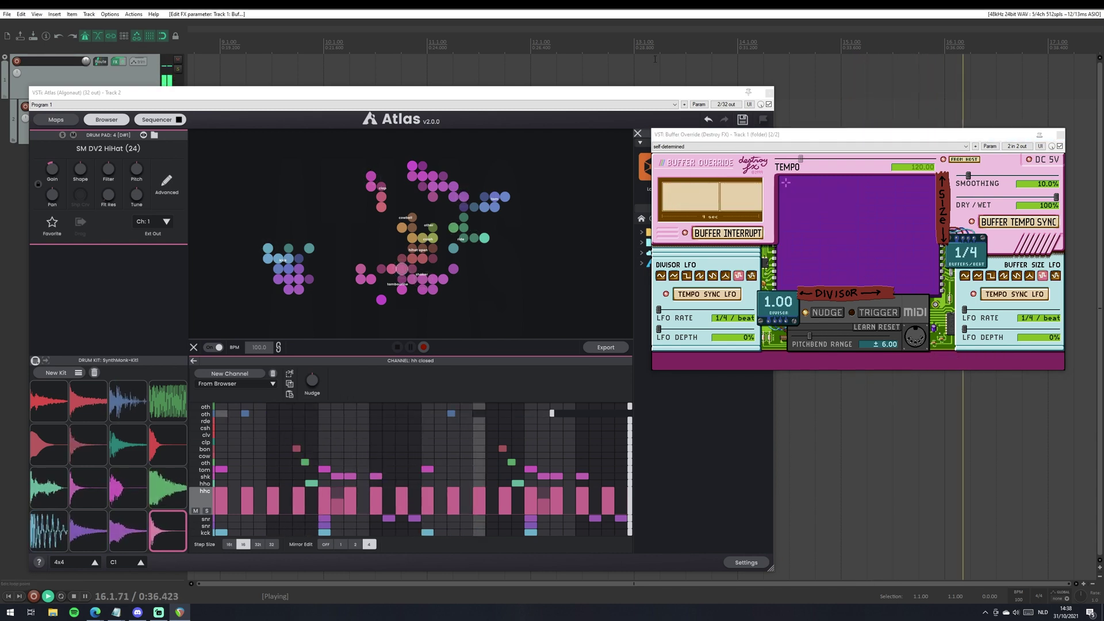
key("space")
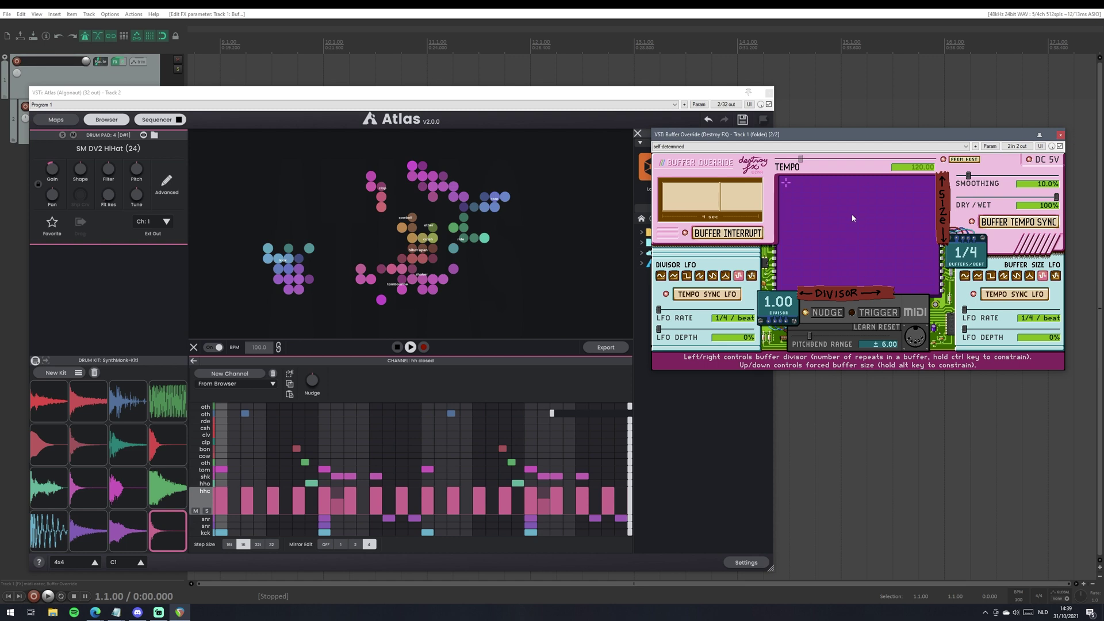
mouse_move(858, 227)
left_mouse_down()
mouse_move(858, 251)
mouse_move(853, 236)
left_mouse_up()
key("space")
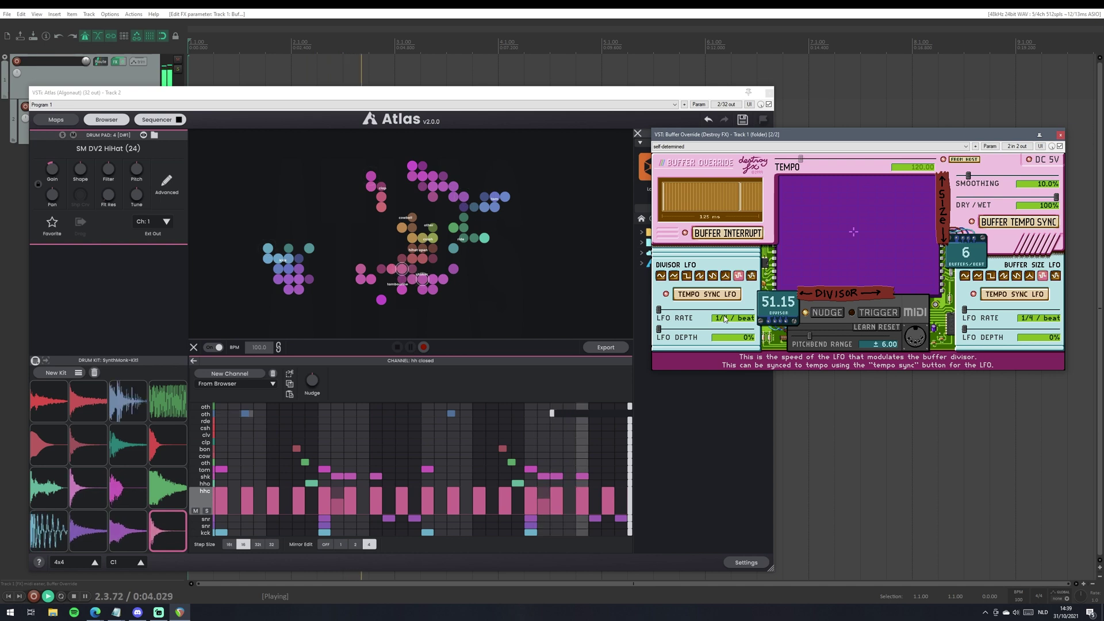
key("space")
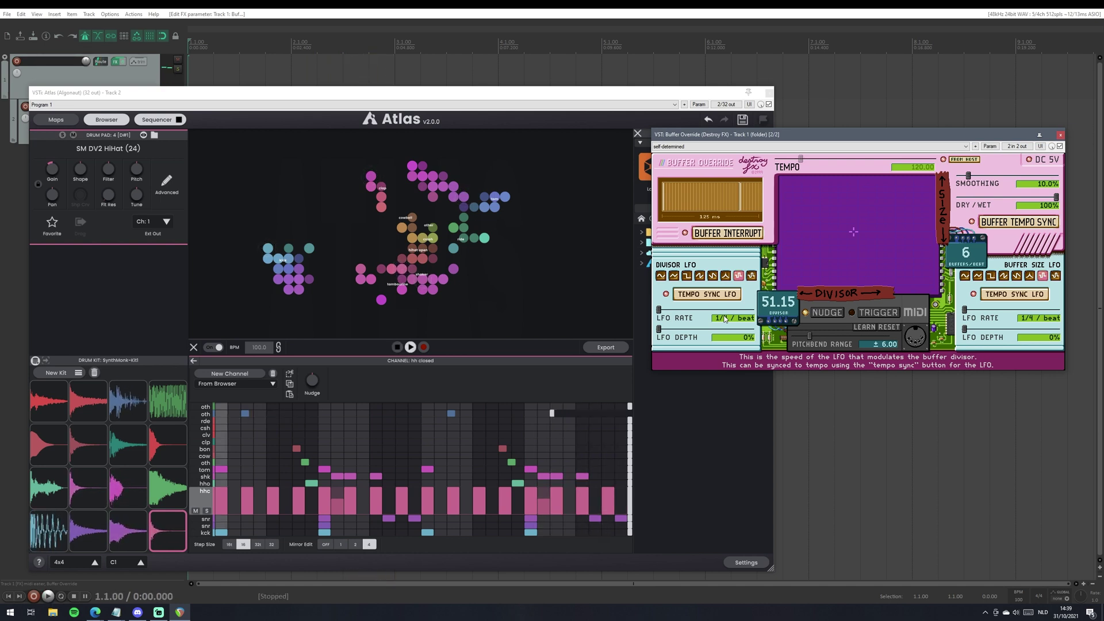
Lower the dry/wet mix to 40% during playback and listen to the blended pattern
left_click(1011, 198)
key("space")
left_click_drag(1011, 198, 998, 199)
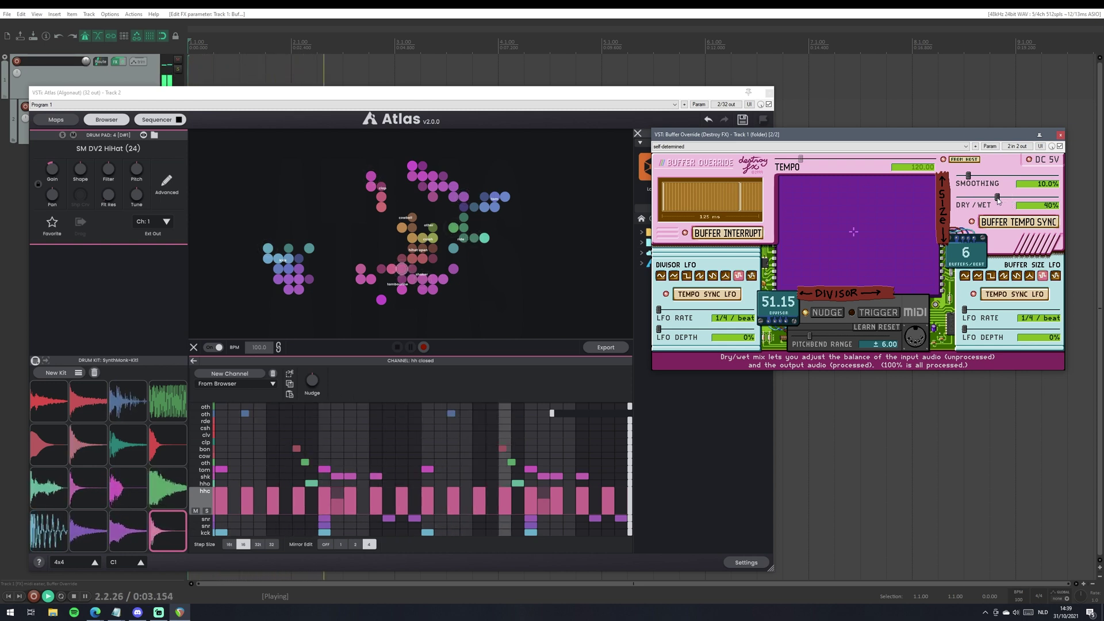
key("space")
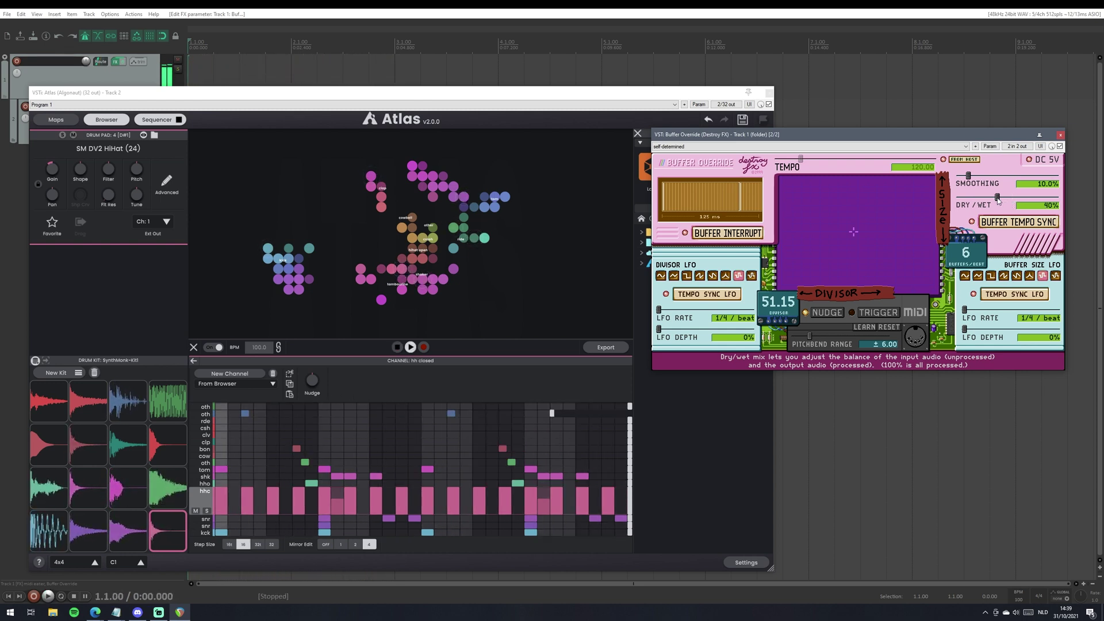
Play the pattern at divisor 77.00 with 24 buffers per beat, and reset to divisor 1.00, 1/4 buffers per beat and 100% dry/wet
left_click(869, 257)
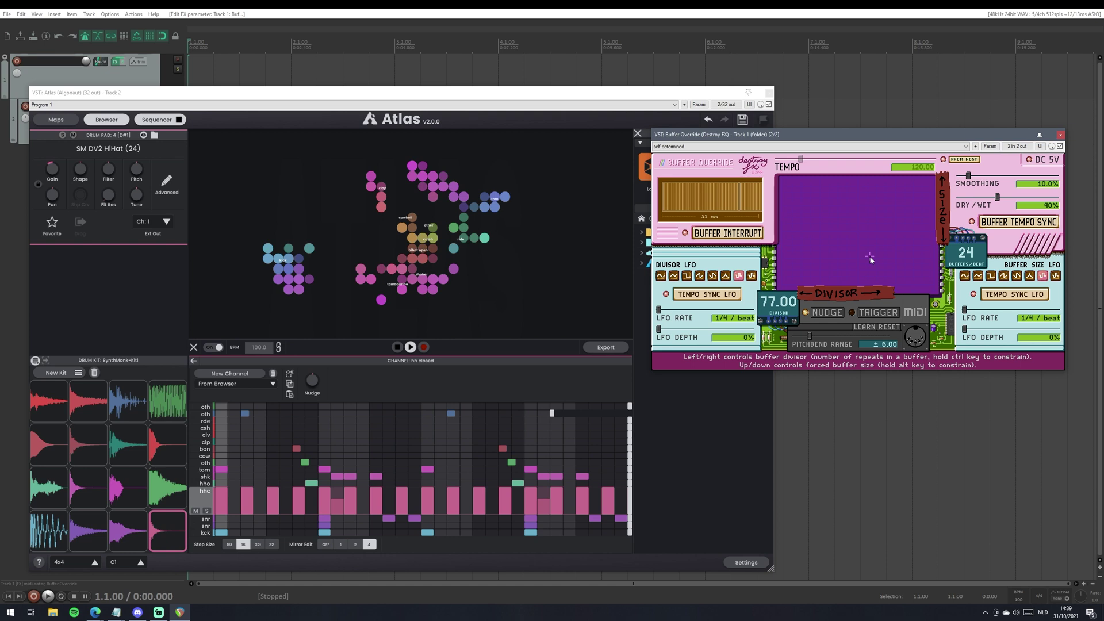
key("space")
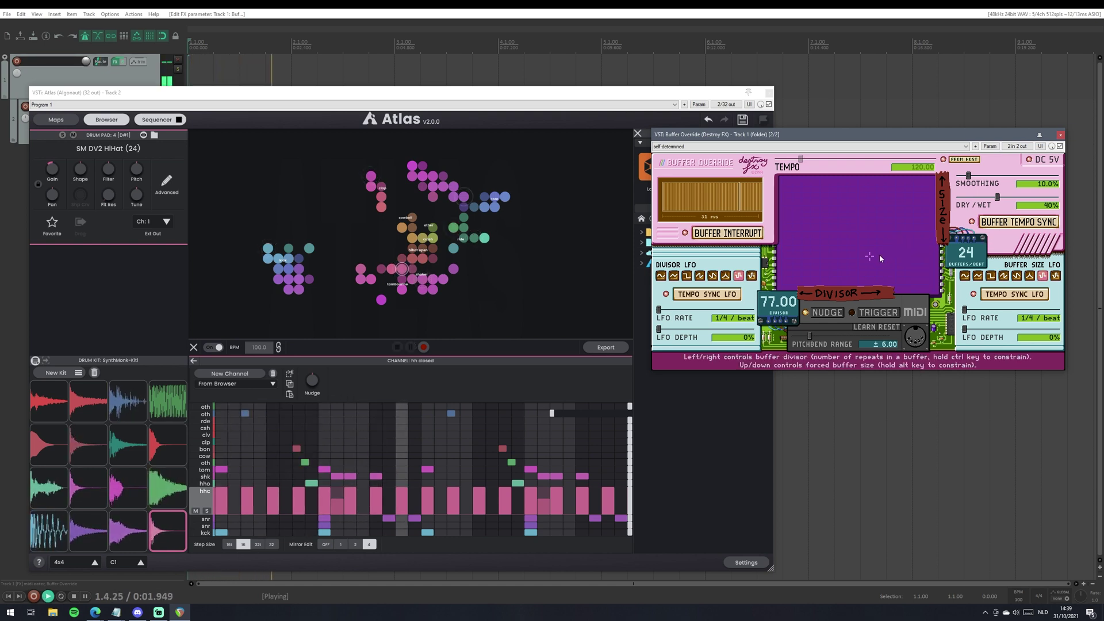
left_click_drag(879, 254, 786, 182)
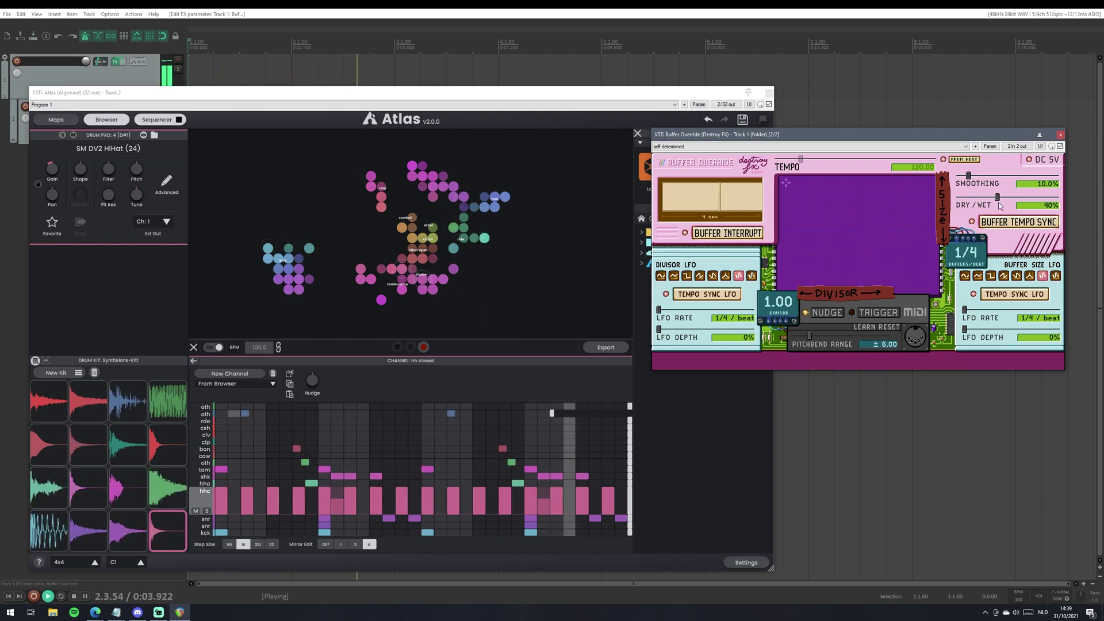
key("space")
left_click_drag(999, 197, 1057, 197)
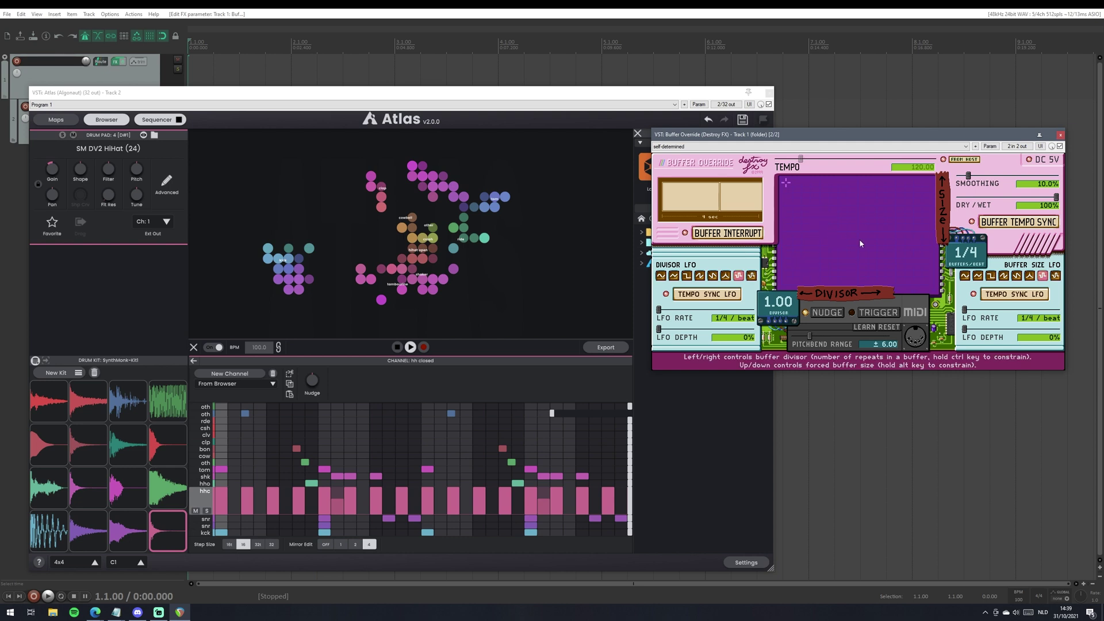
Play the pattern at divisor 67.30 with 12 buffers per beat, and return to divisor 1.00 with 1/4 buffers per beat
key("space")
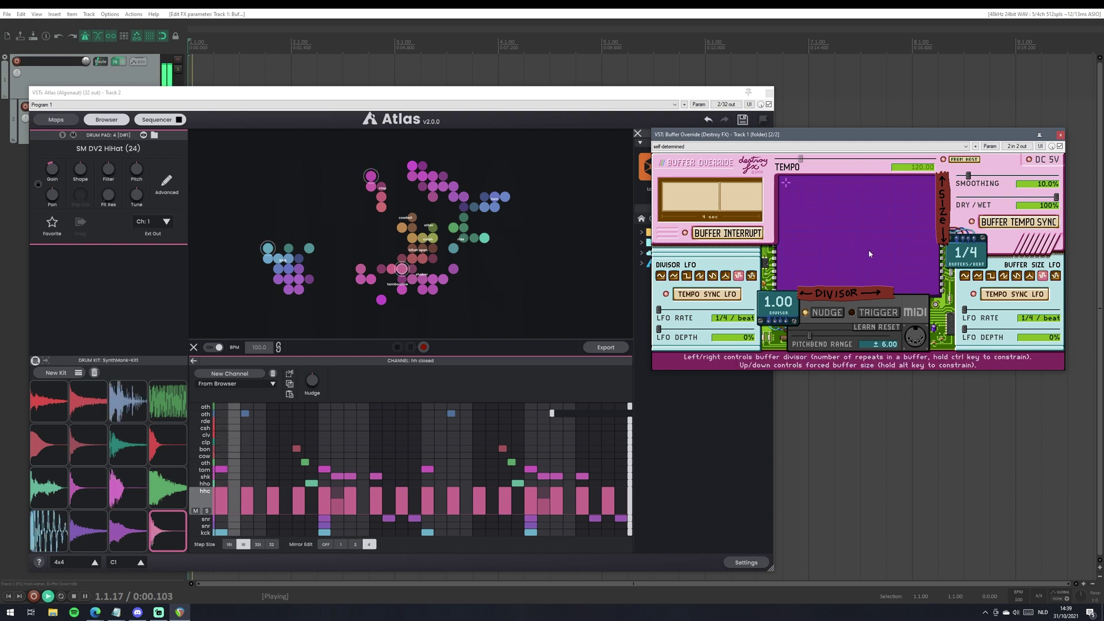
left_click(864, 247)
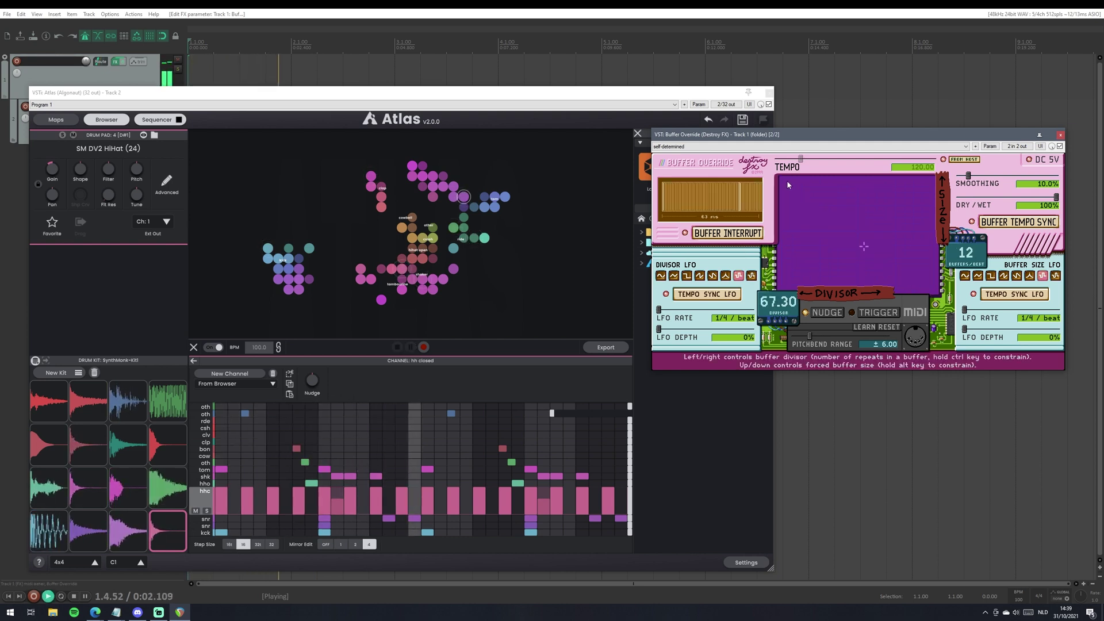
mouse_move(786, 181)
left_mouse_down()
mouse_move(809, 215)
mouse_move(835, 207)
mouse_move(785, 182)
left_mouse_up()
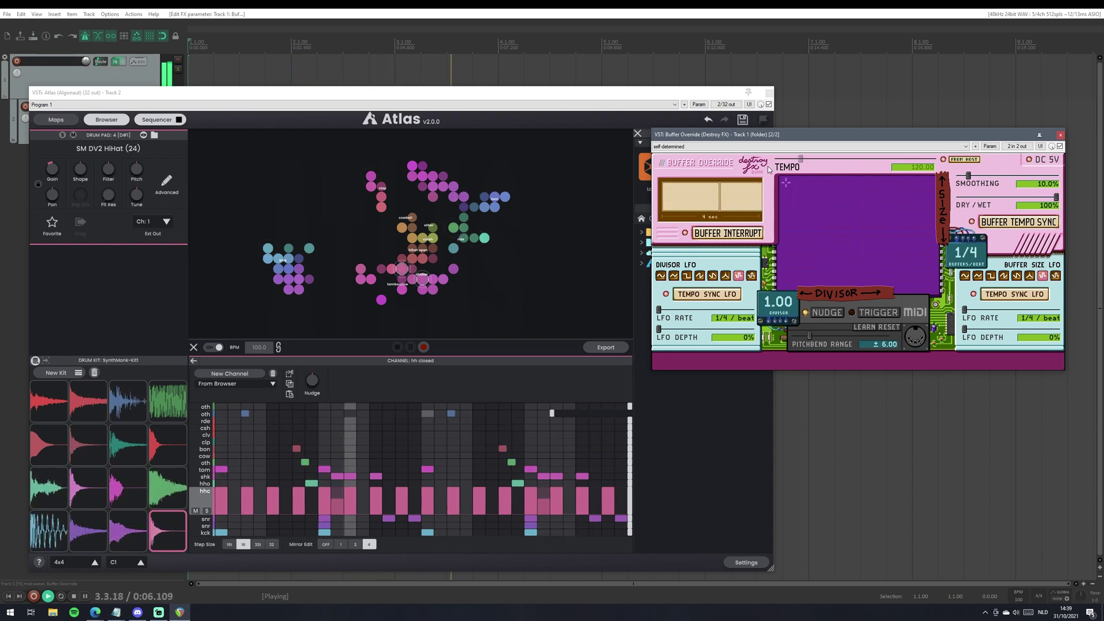
key("space")
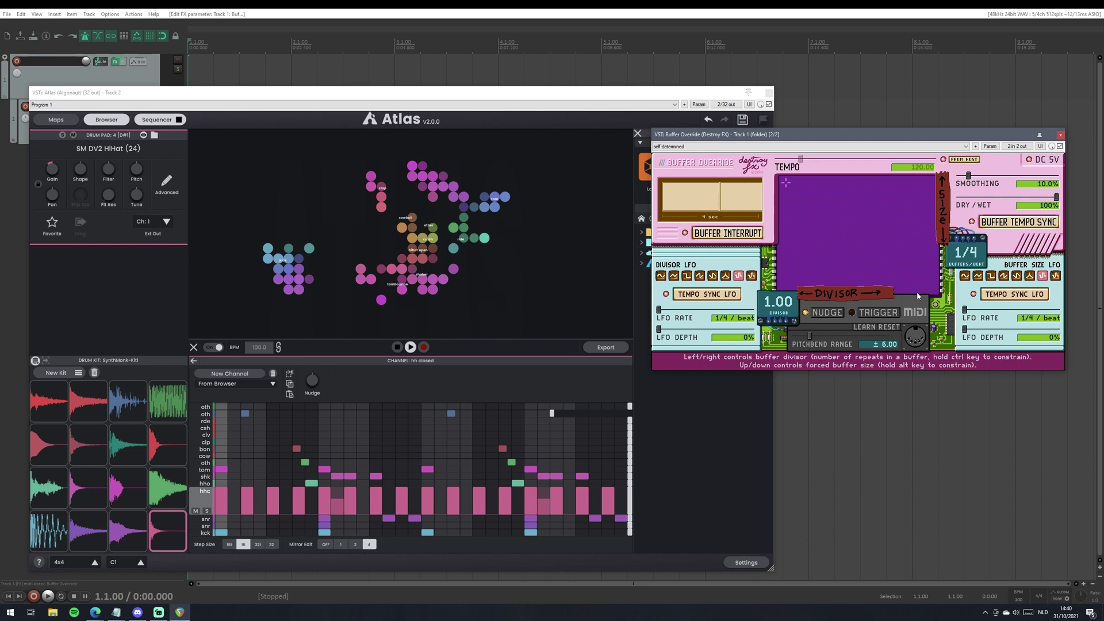
Open Track 1's FX chain, bypass the midi eater effect, and arrange the chain and Buffer Override windows side by side
left_click(115, 62)
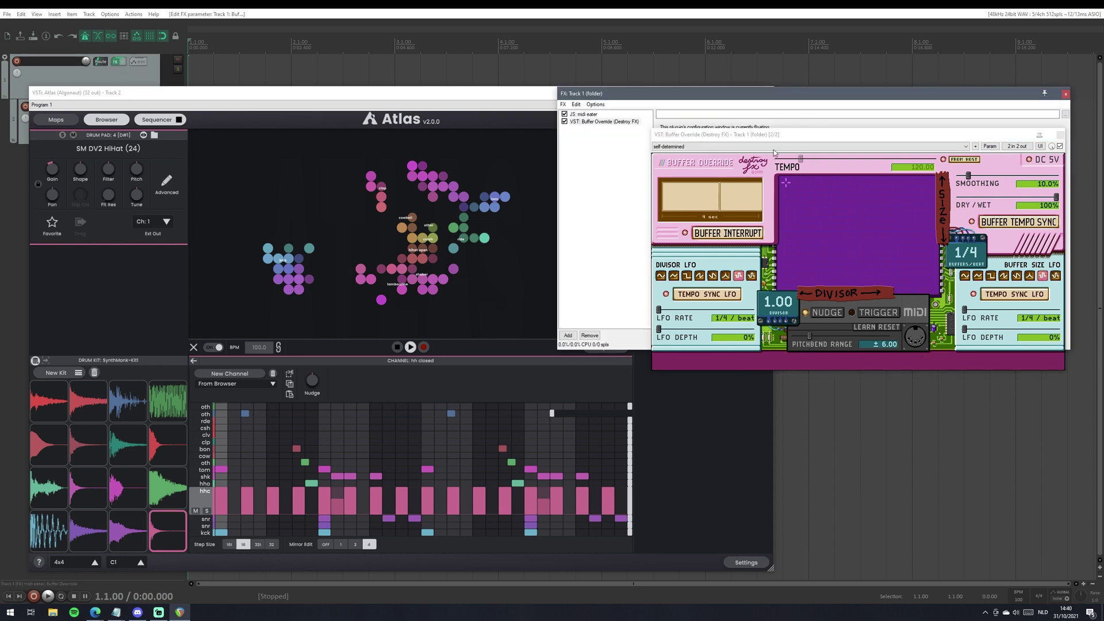
left_click_drag(773, 137, 792, 269)
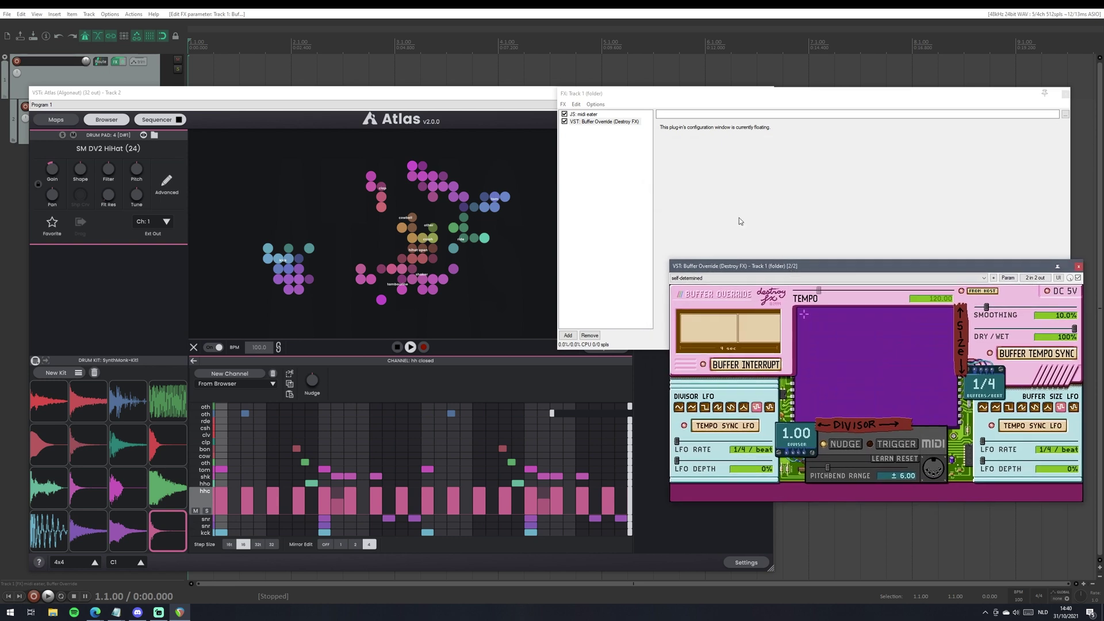
left_click(598, 117)
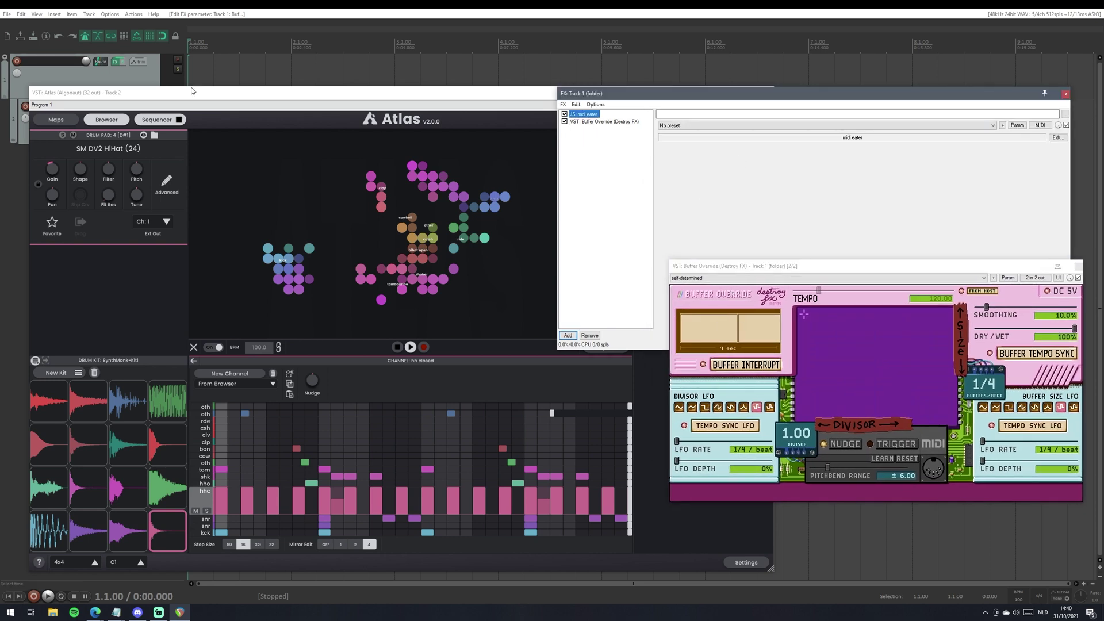
left_click(564, 114)
left_click_drag(690, 93, 662, 49)
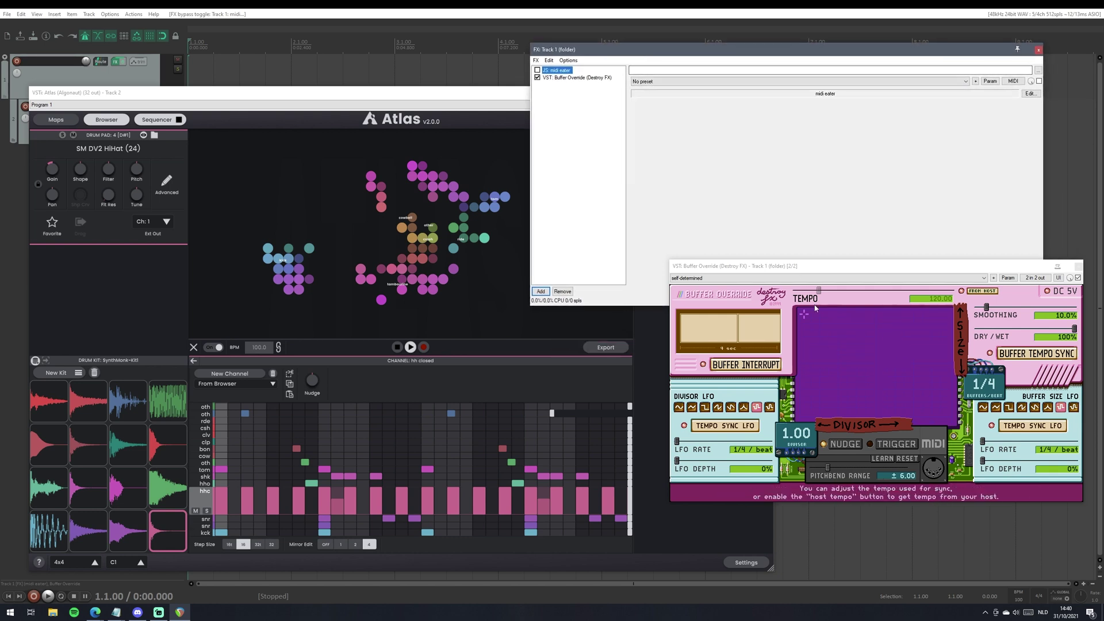
left_click_drag(837, 275, 775, 192)
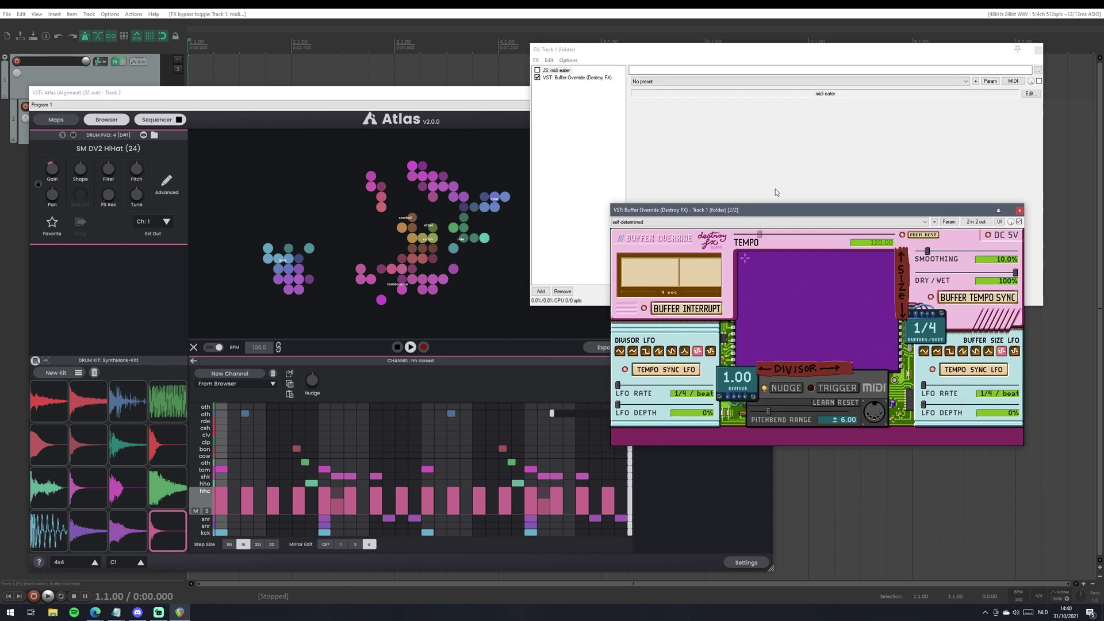
Play the pattern while controlling the divisor with MIDI notes, and set the buffer size to 5 buffers per beat
key("space")
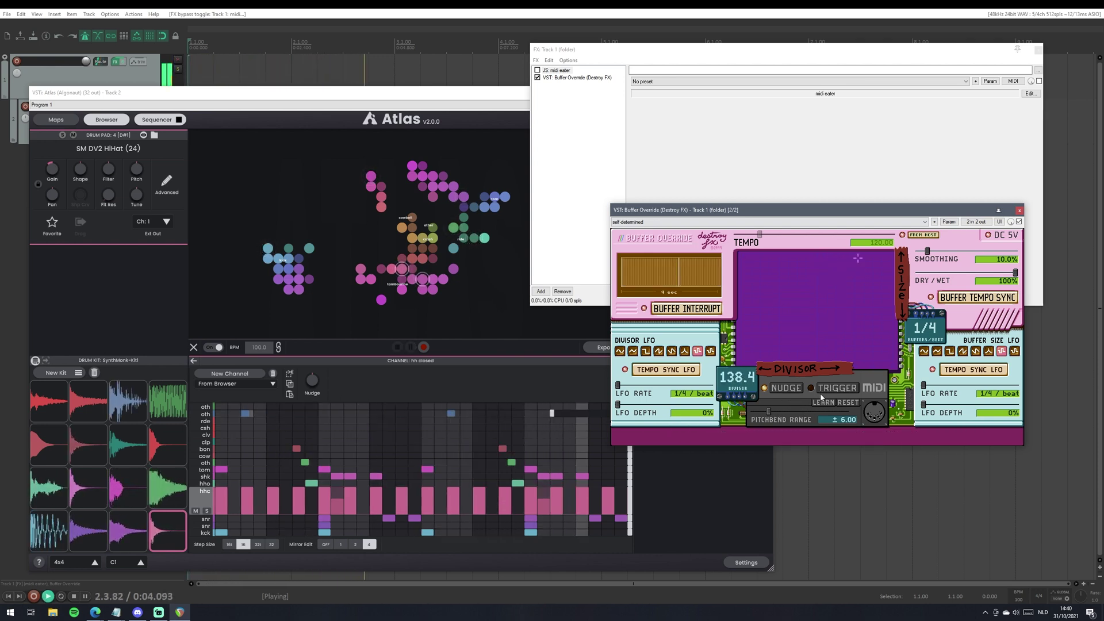
key("space")
left_click(789, 302)
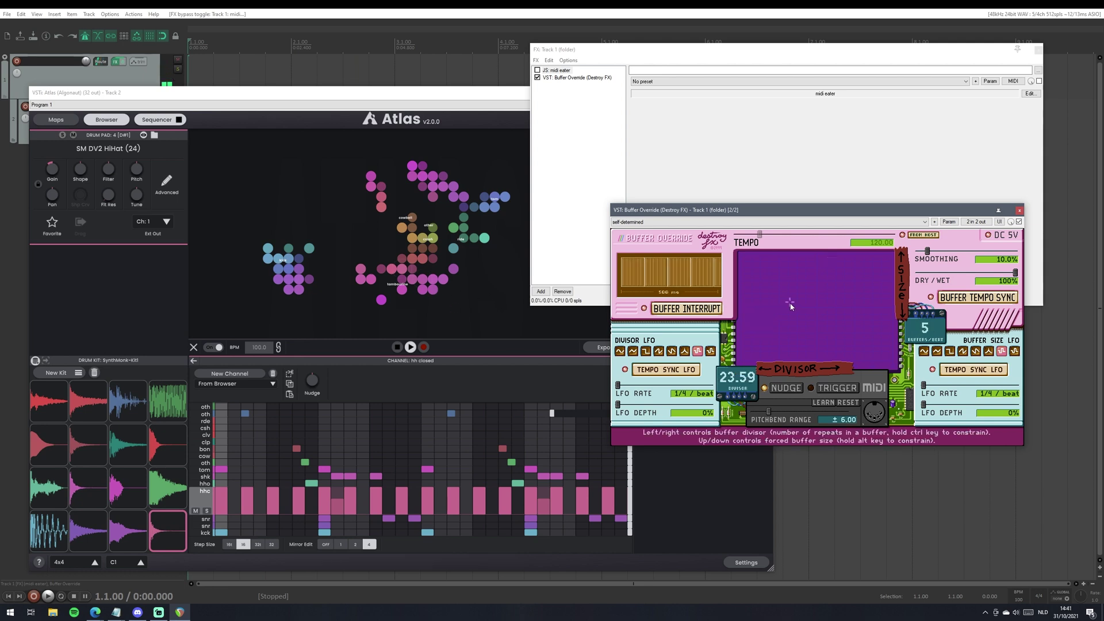
key("space")
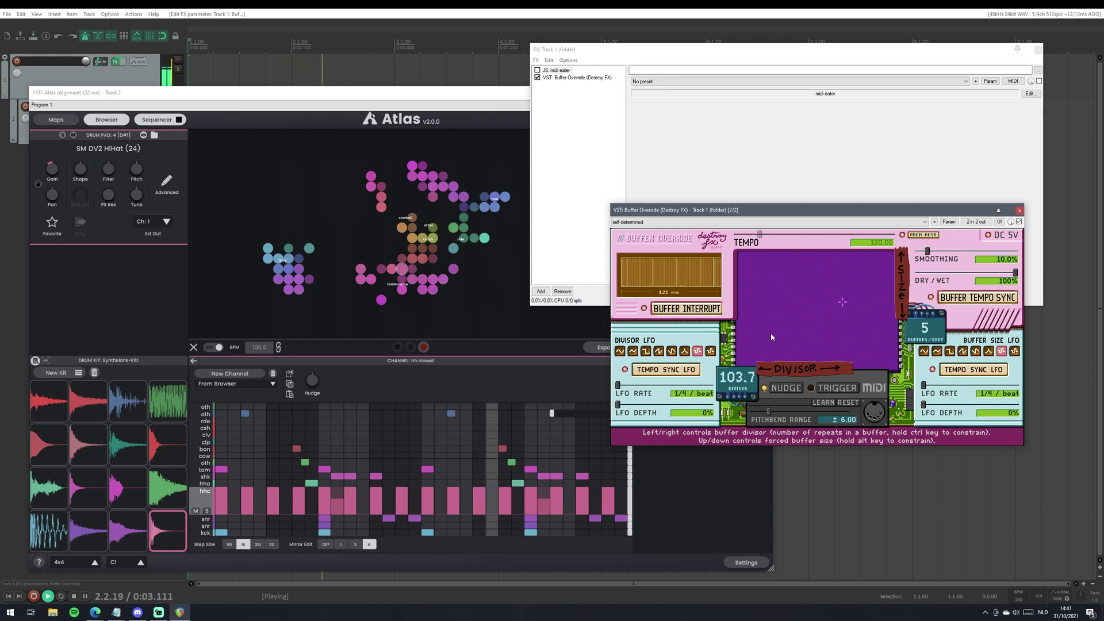
key("space")
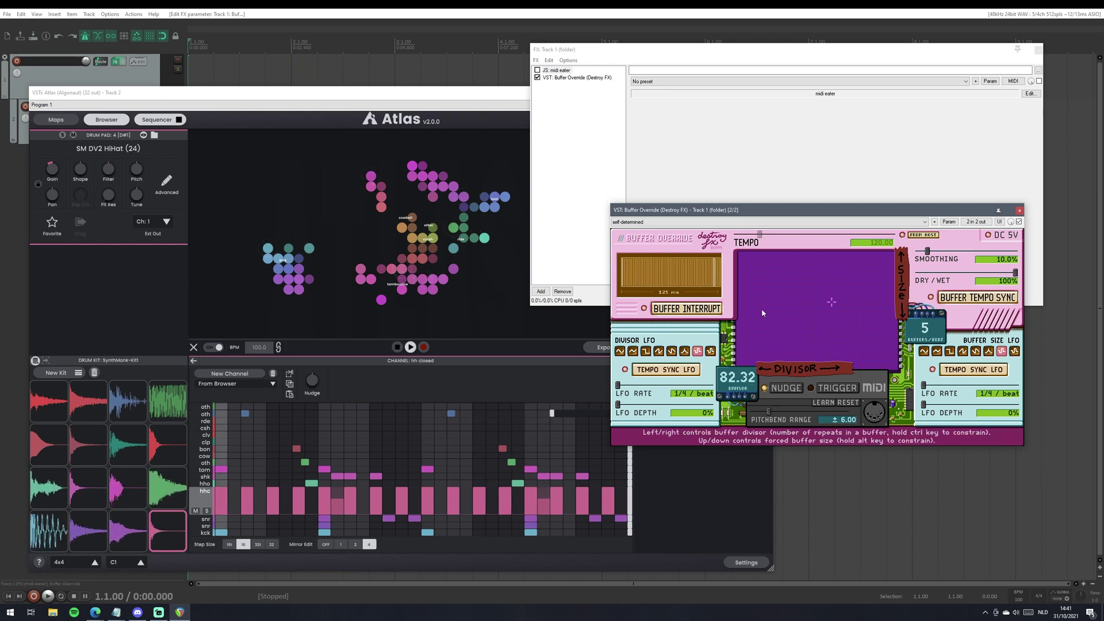
Set the pitchbend range to ± 30.8, test it during playback, and reset to divisor 1.00 with 1/4 buffers per beat
key("space")
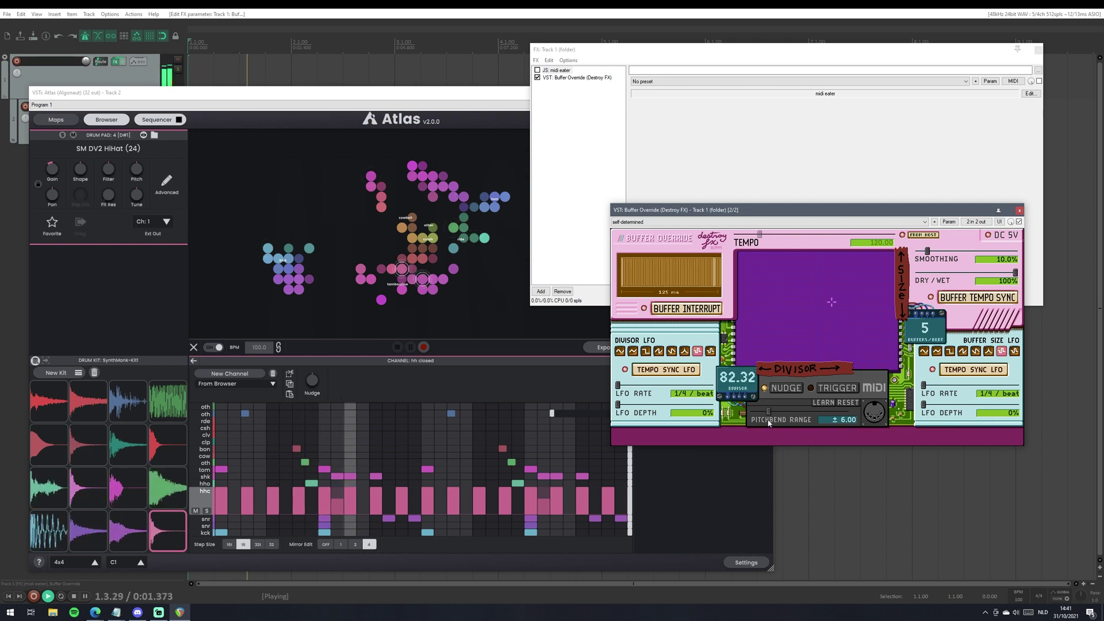
key("space")
key("space")
left_click_drag(763, 407, 837, 413)
key("space")
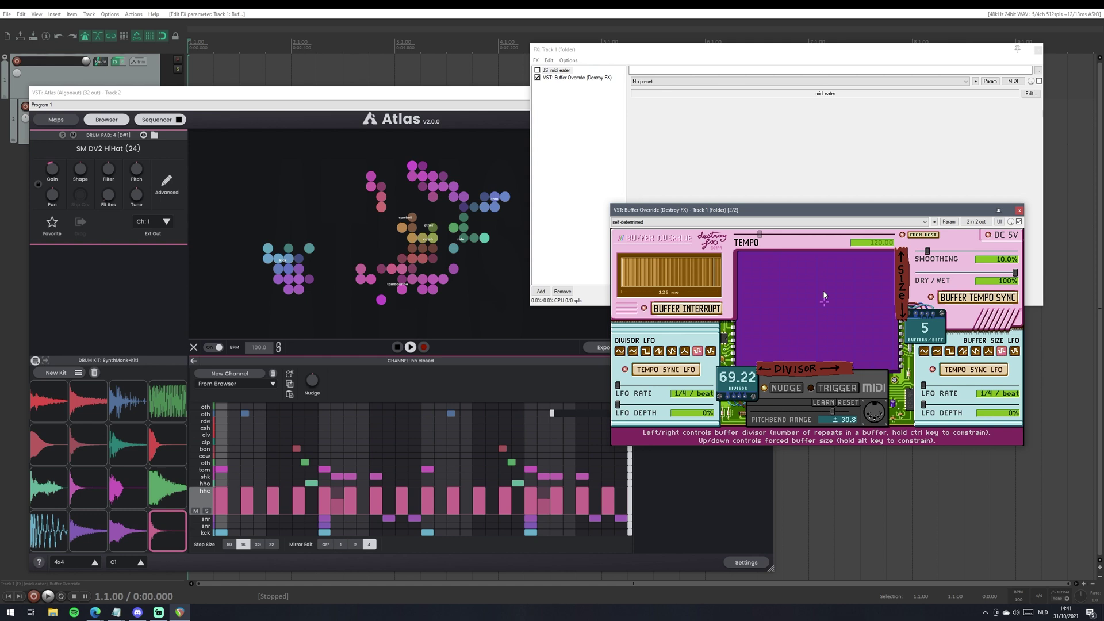
left_click_drag(825, 297, 598, 270)
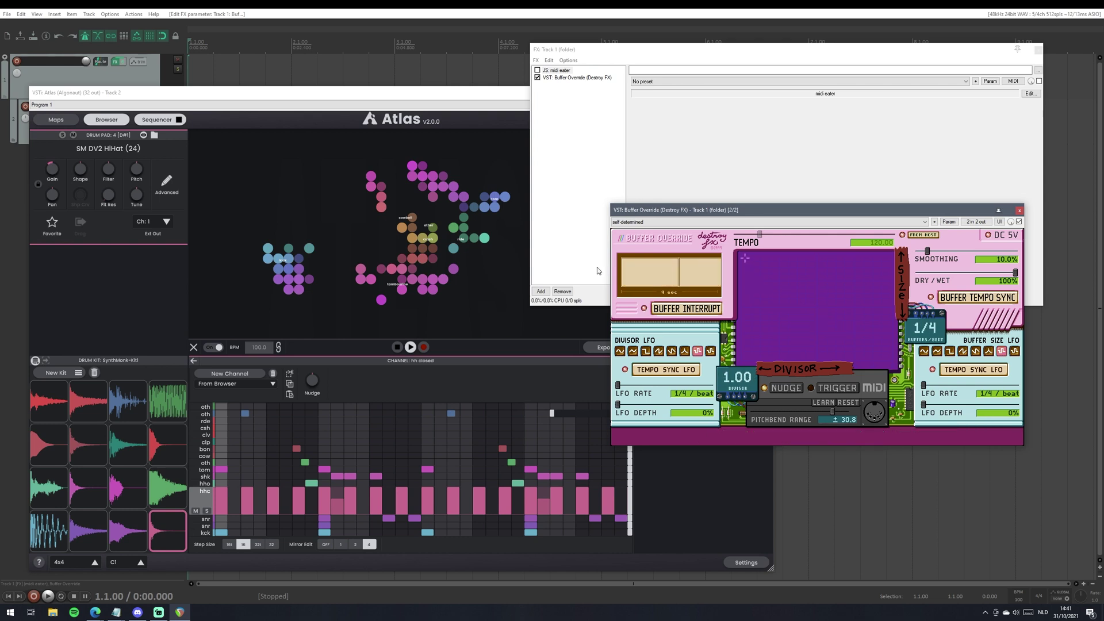
Switch the MIDI mode to Trigger, set 3 buffers per beat, and play the pattern while triggering divisor changes with MIDI notes
left_click(808, 390)
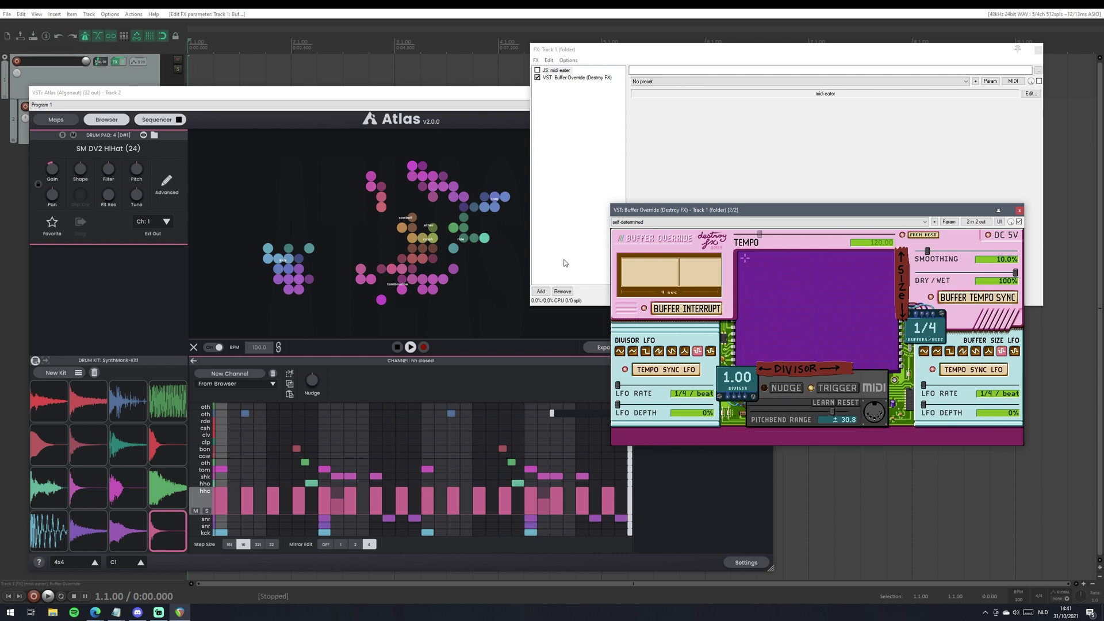
key("space")
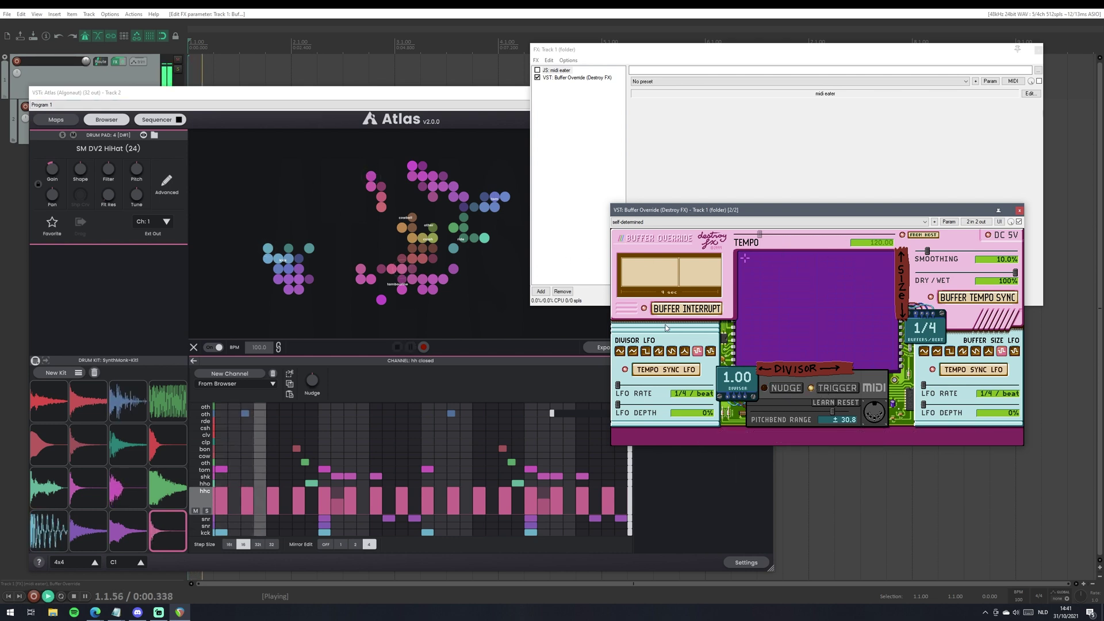
left_click(771, 293)
key("Right")
key("Right")
key("Right")
key("Right")
key("Right")
key("Right")
key("Right")
key("Right")
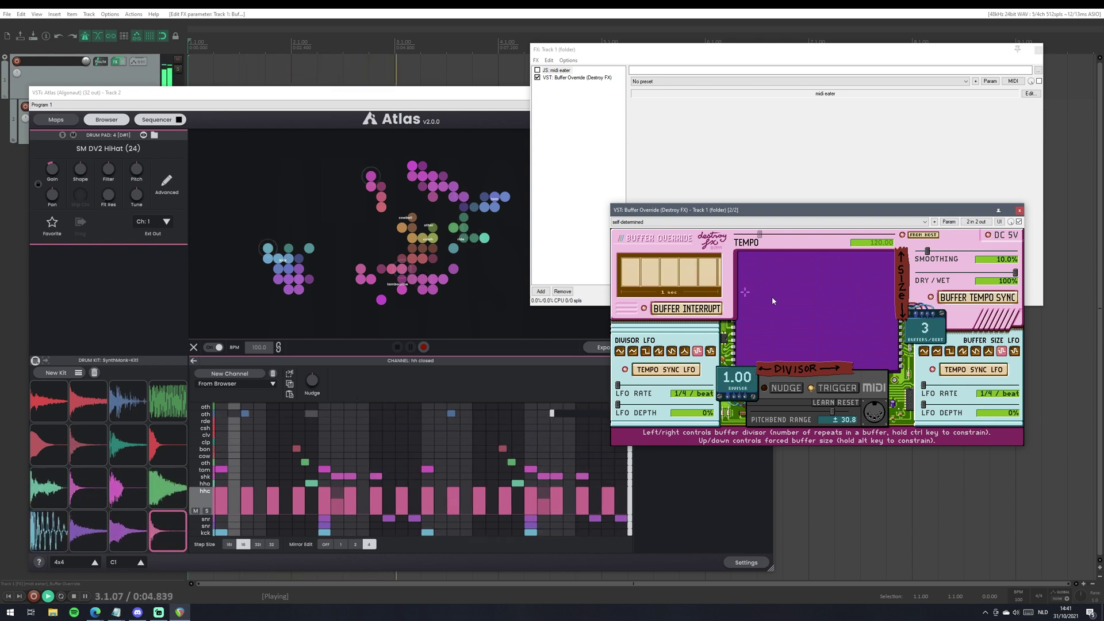
key("Right")
key("Left")
key("space")
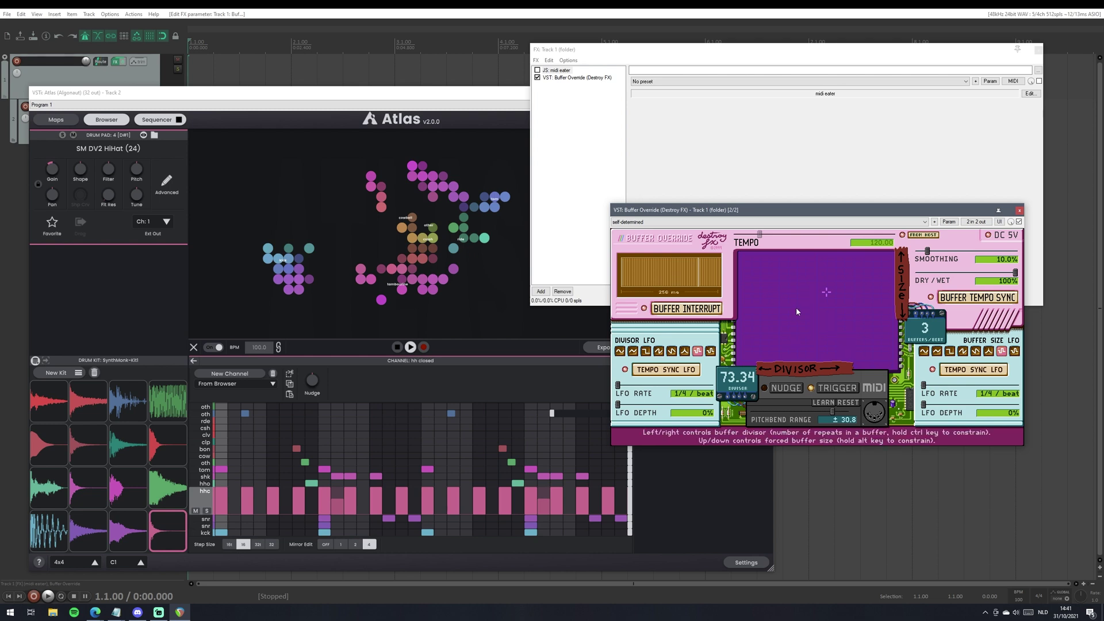
Test MIDI control during playback at the ± 30.8 pitchbend range, and again with the range set to ± 0.00
key("space")
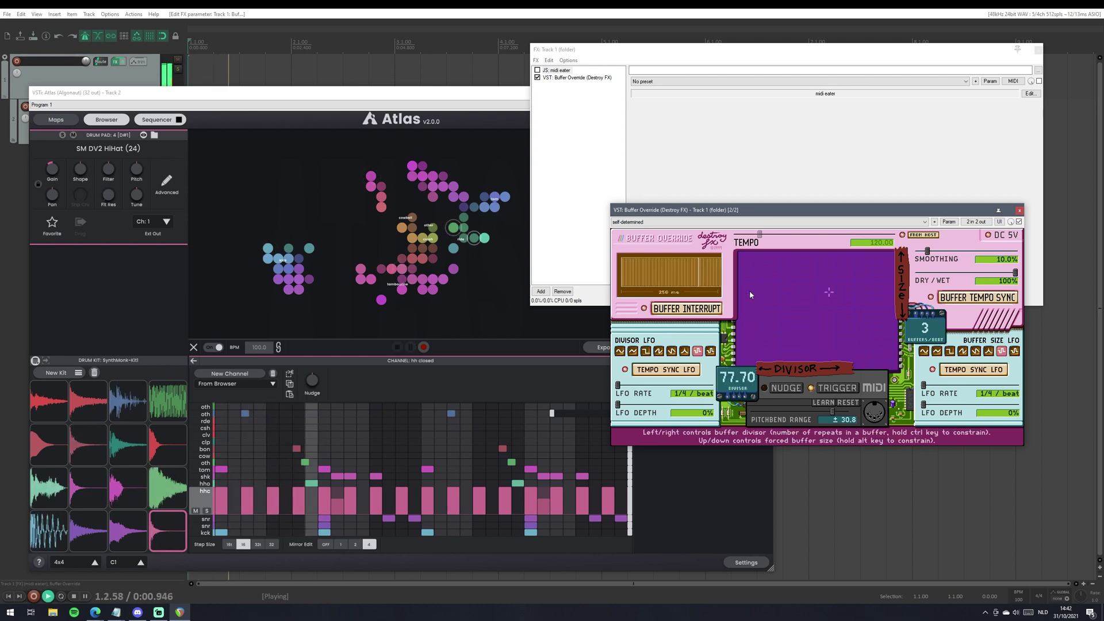
key("space")
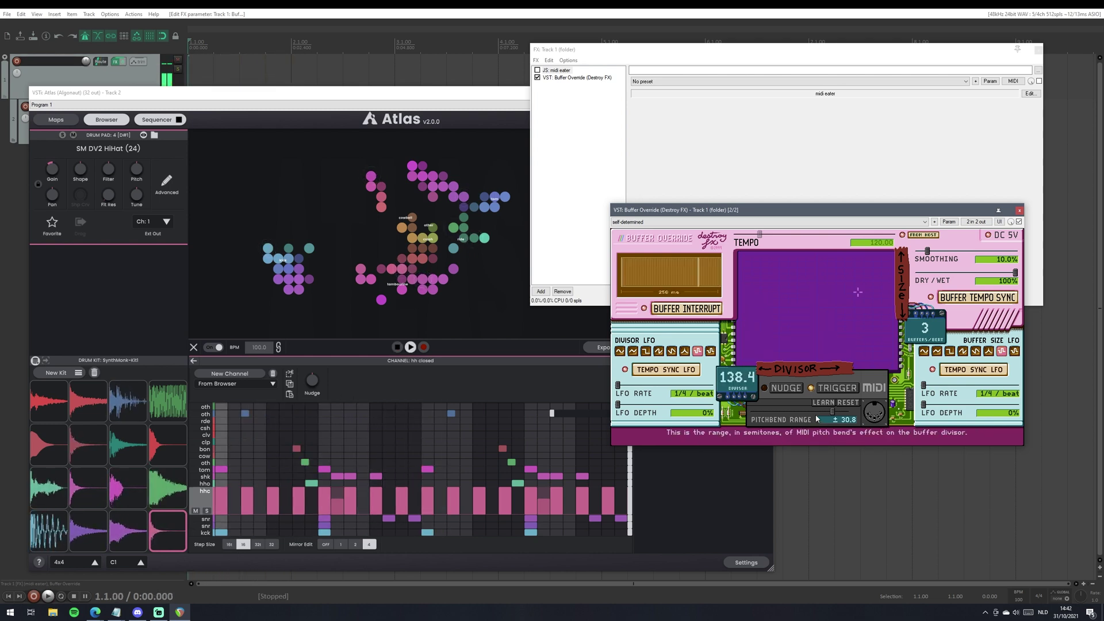
left_click_drag(832, 412, 753, 412)
key("space")
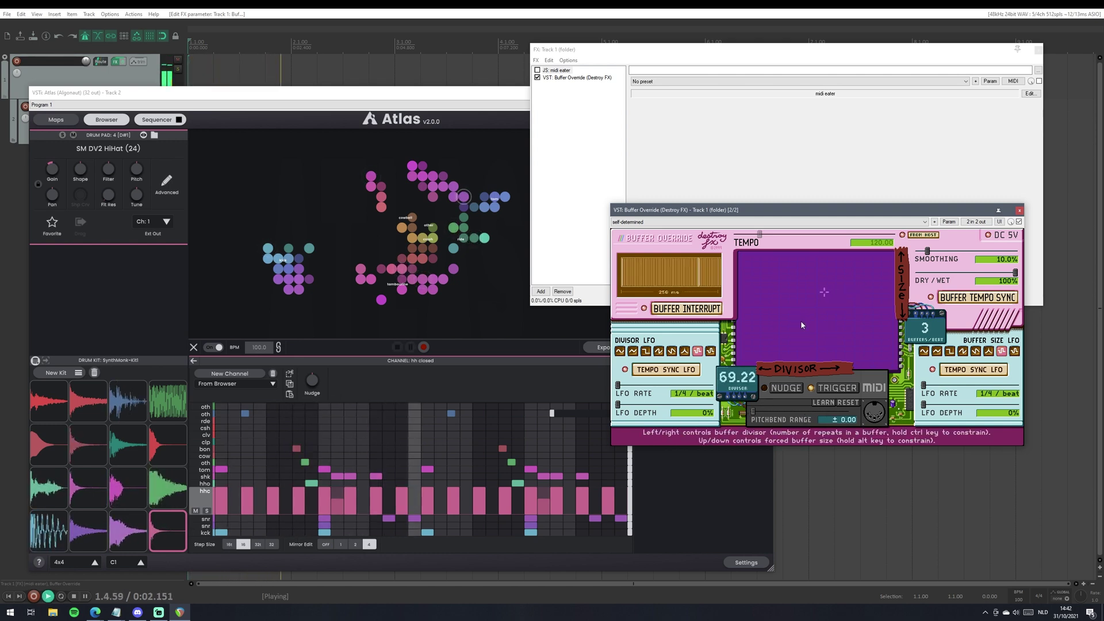
key("space")
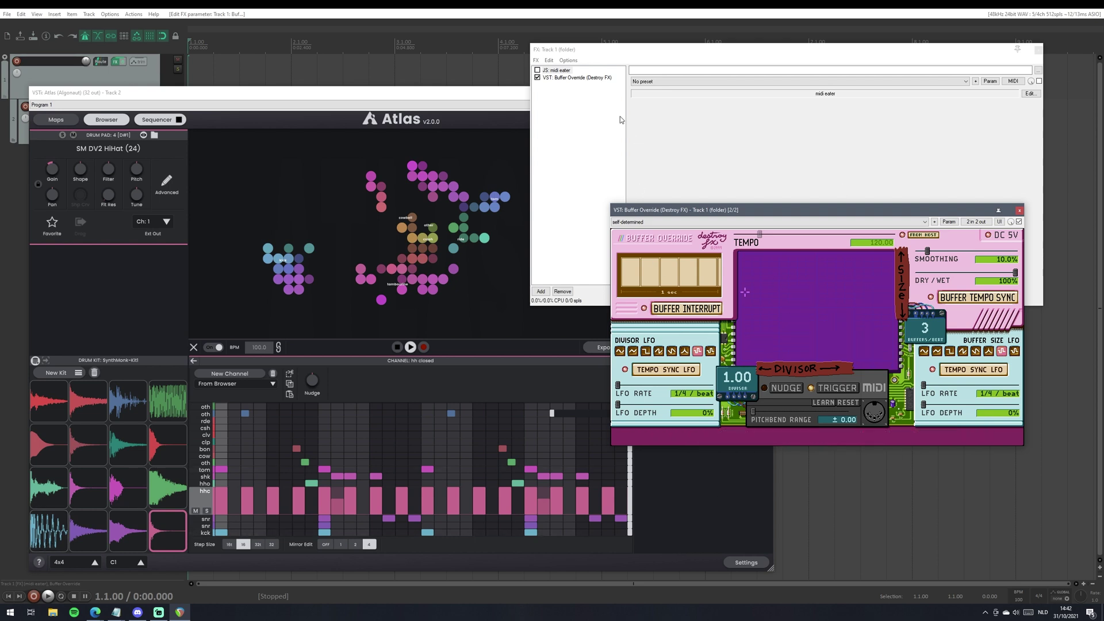
Reset the buffer size to 1/4 buffers per beat at divisor 1.00, and select midi eater in the FX chain
left_click(537, 70)
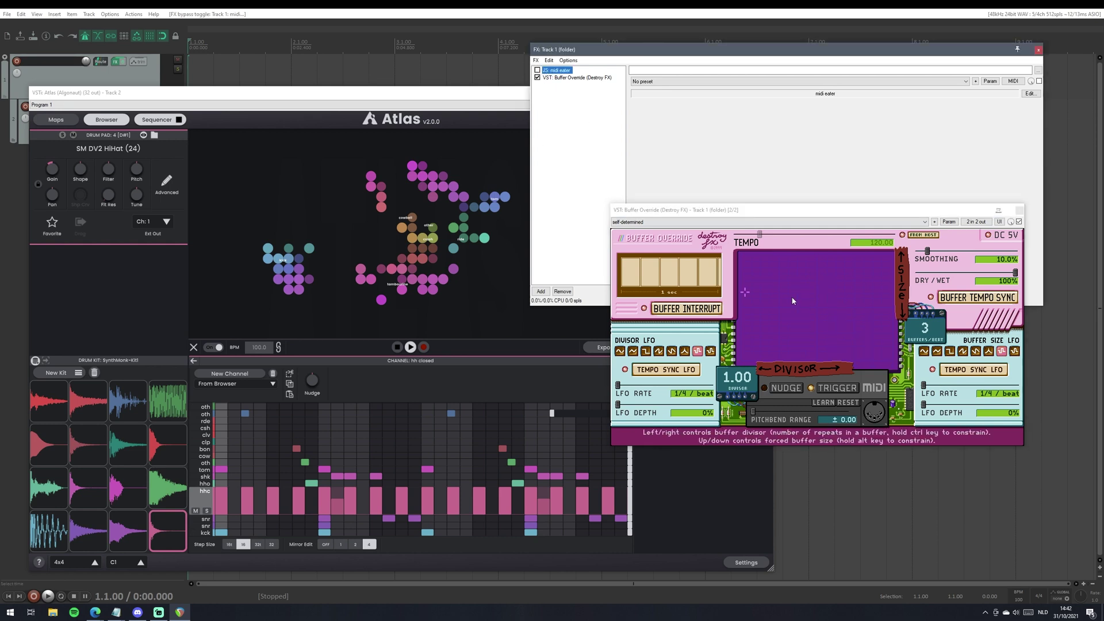
left_click_drag(748, 297, 353, 322)
left_click_drag(583, 281, 698, 252)
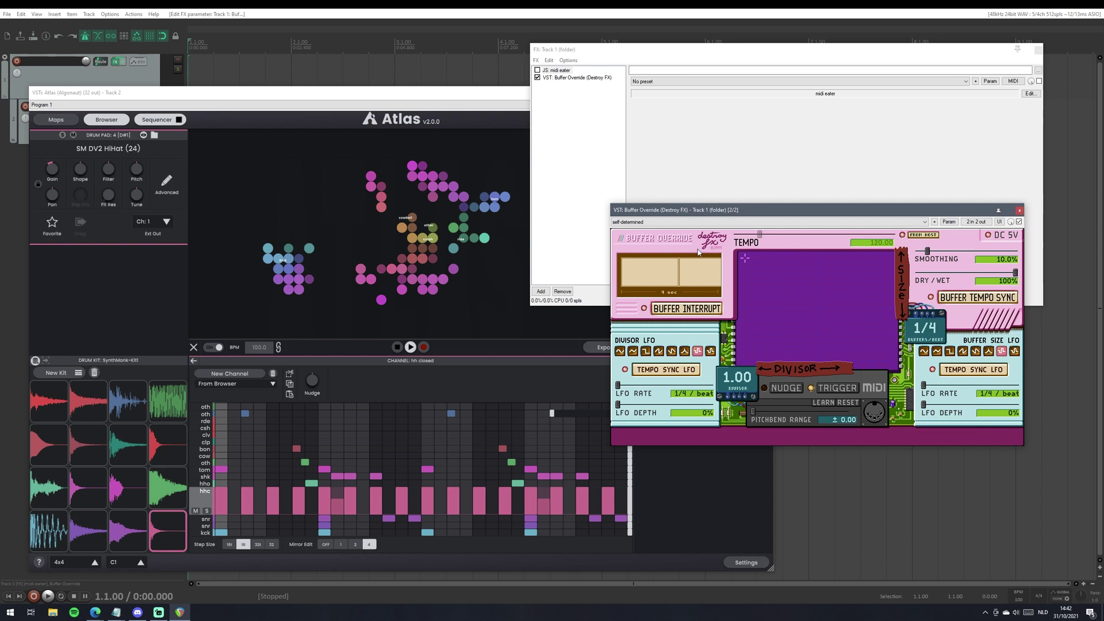
left_click(567, 70)
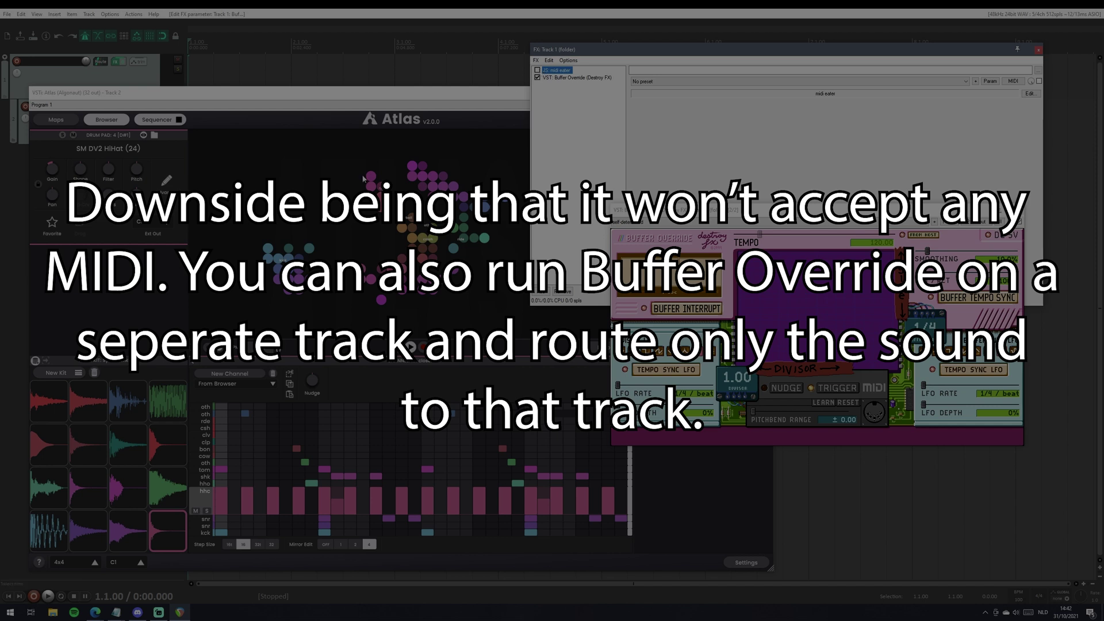
Close the Atlas, Track 1 FX chain and Buffer Override windows
left_click(549, 321)
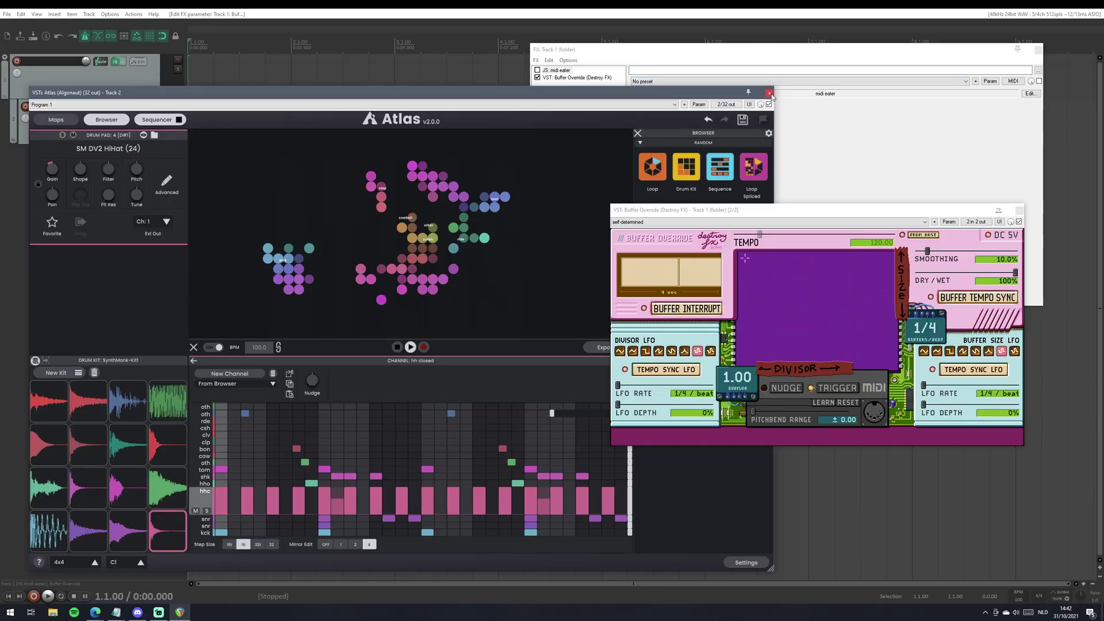
left_click(769, 93)
left_click(1038, 50)
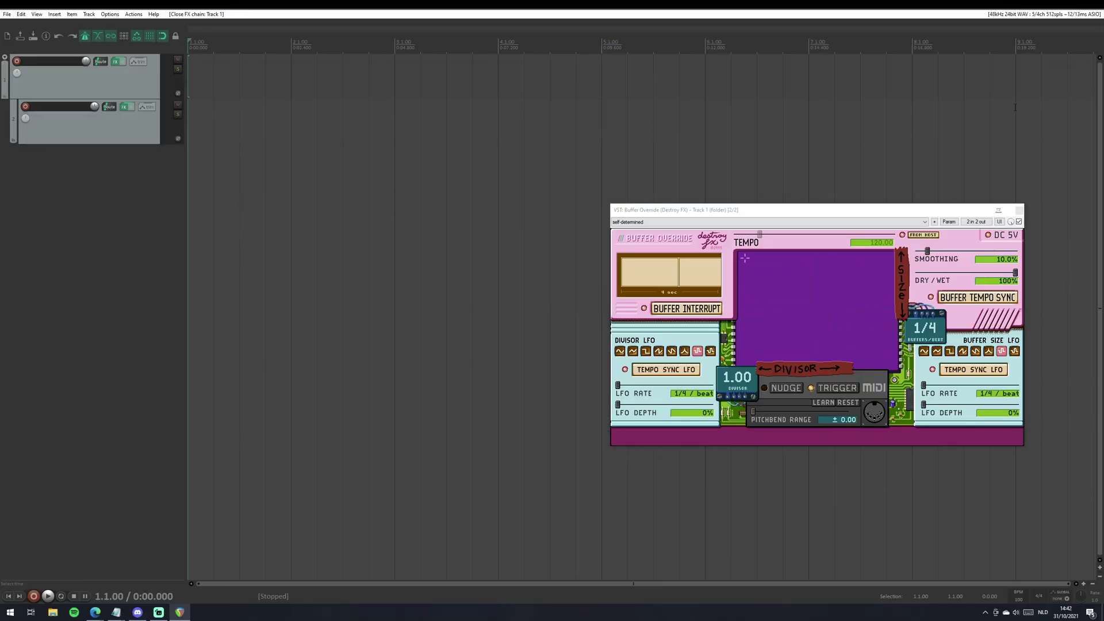
left_click(1019, 210)
Add a new track and insert the UVI Falcon instrument on it
double_click(6, 244)
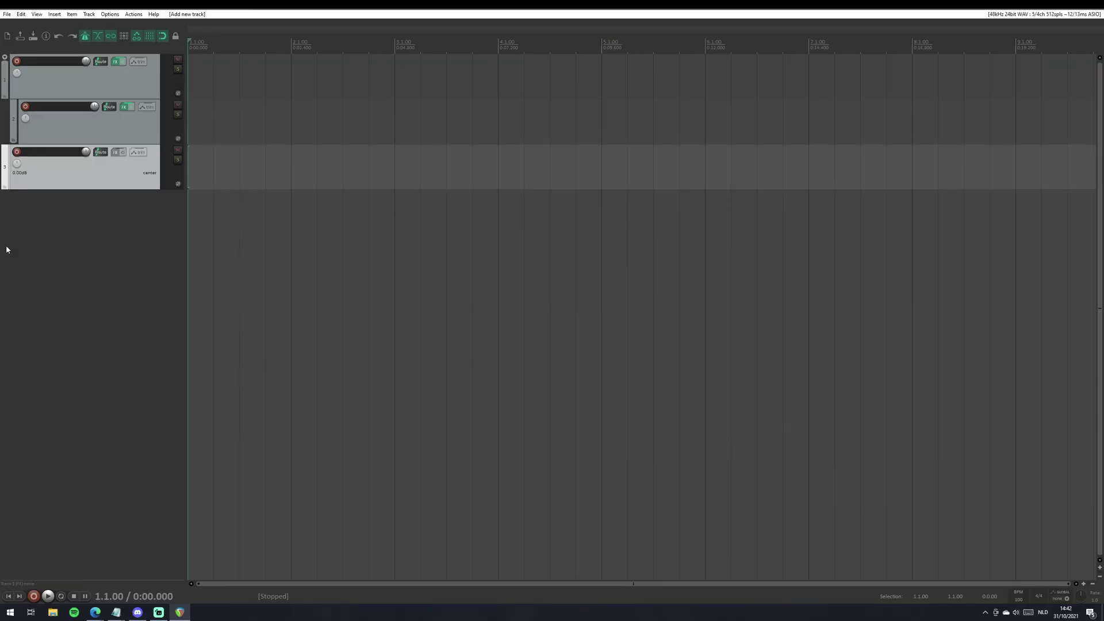
left_click(115, 153)
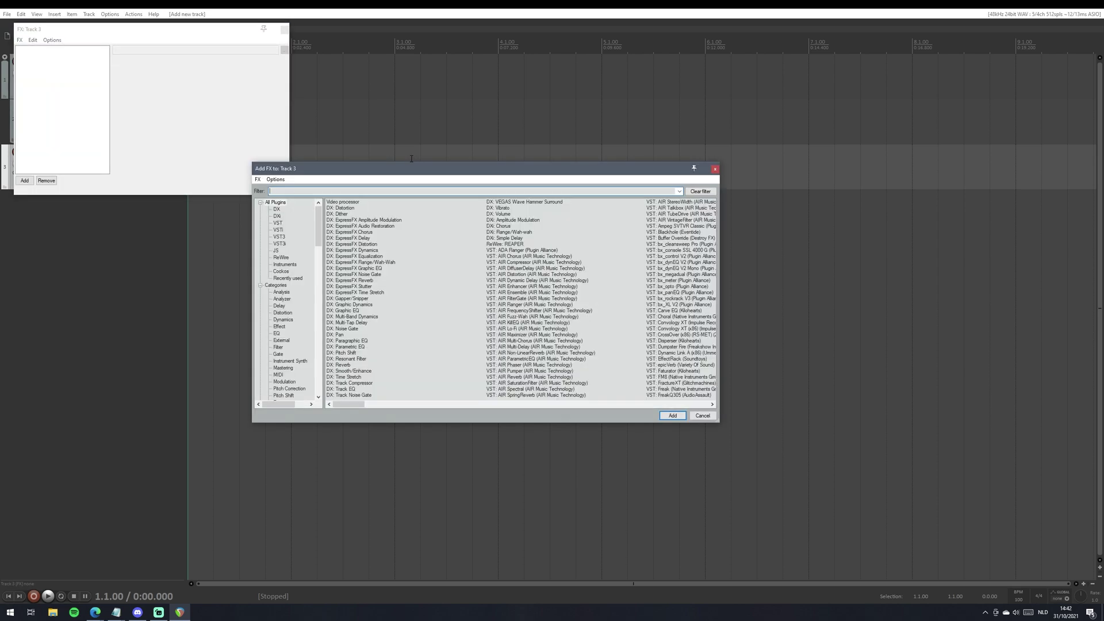
type("gui")
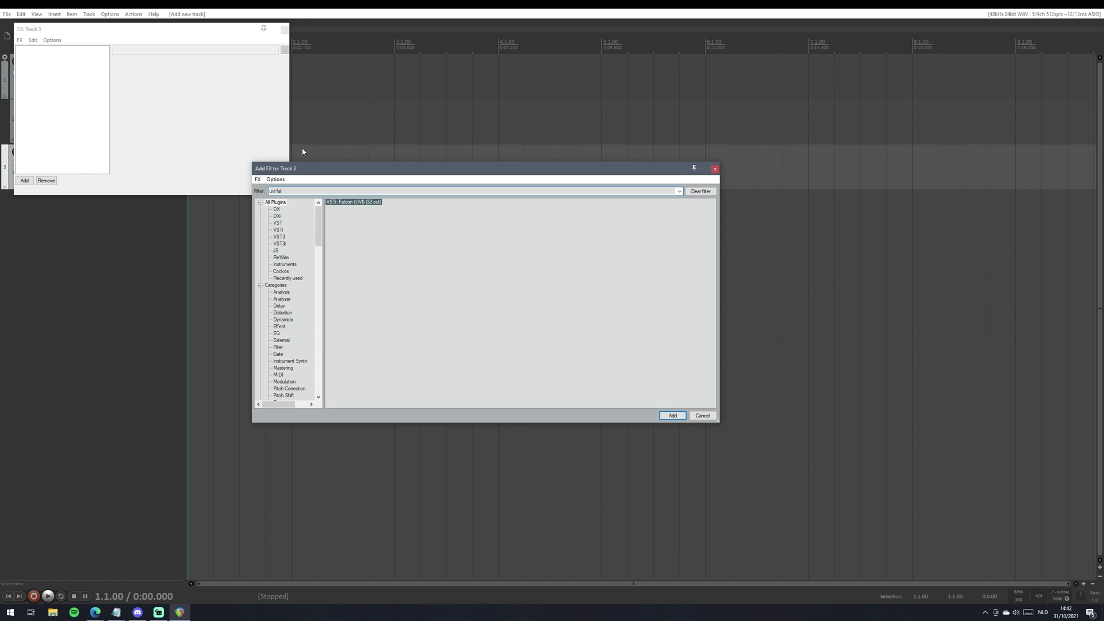
key("Return")
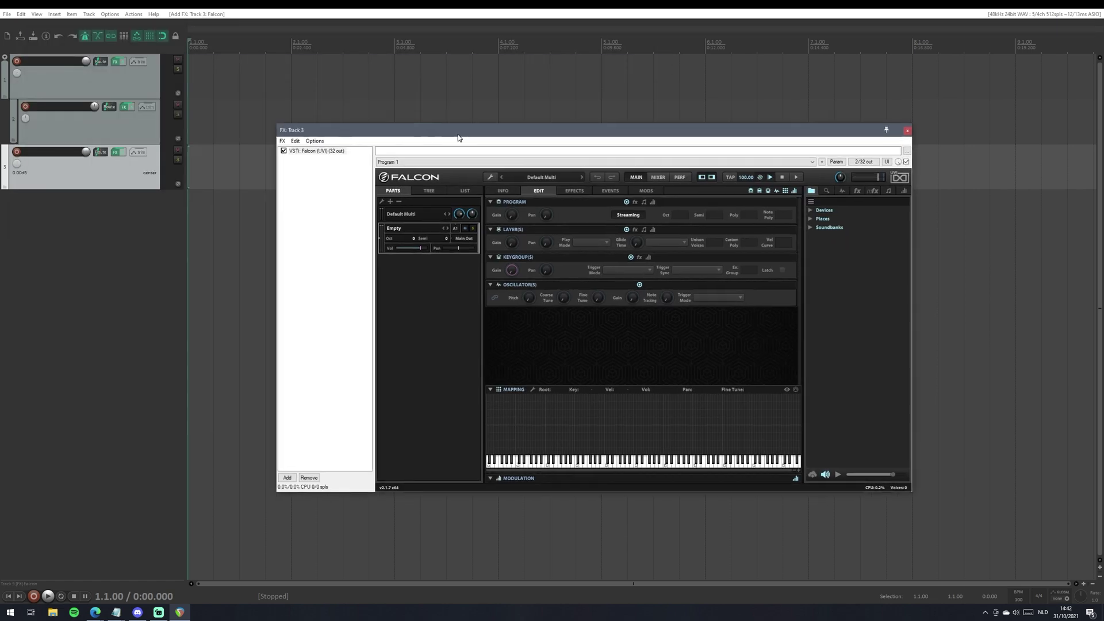
Load the Levels preset from Falcon Factory's Arp Step Seq 2.1 folder and arm the Falcon track for recording
double_click(822, 227)
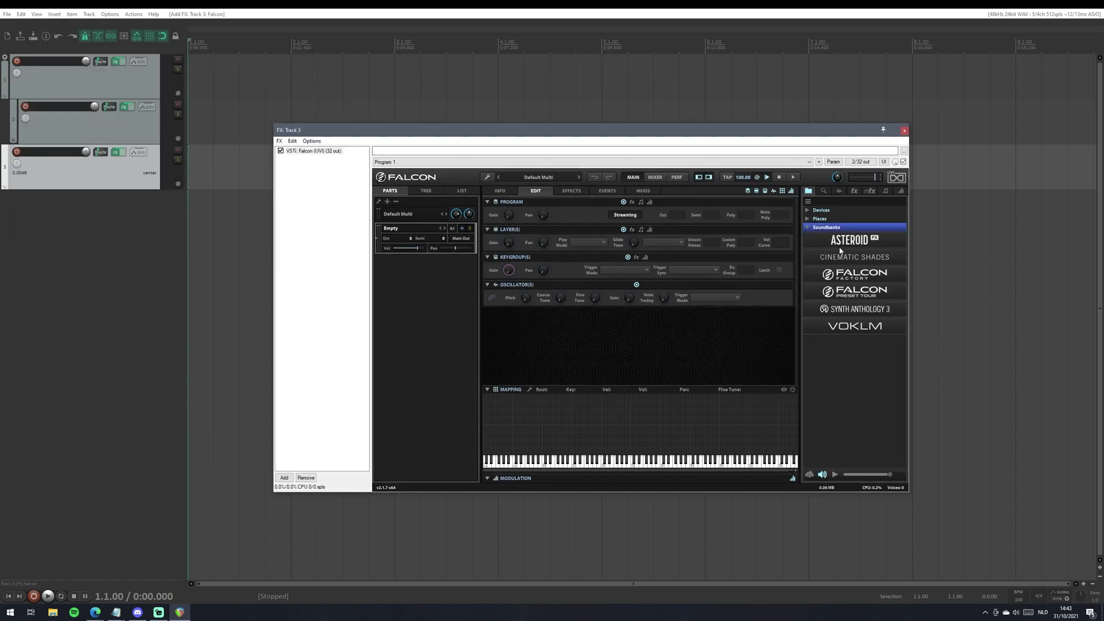
double_click(864, 295)
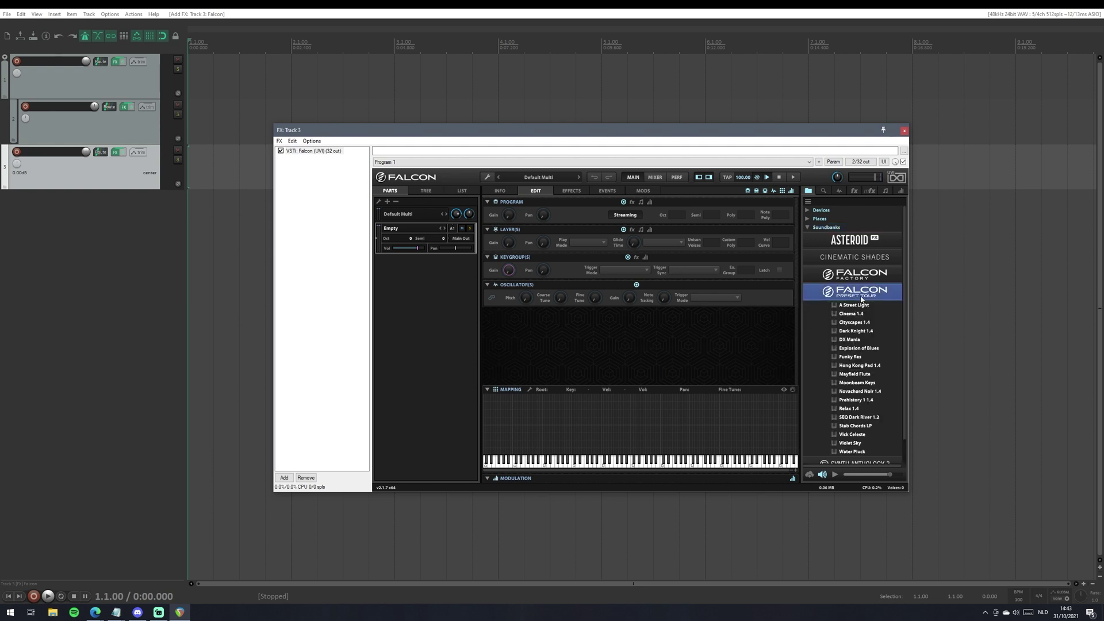
double_click(872, 276)
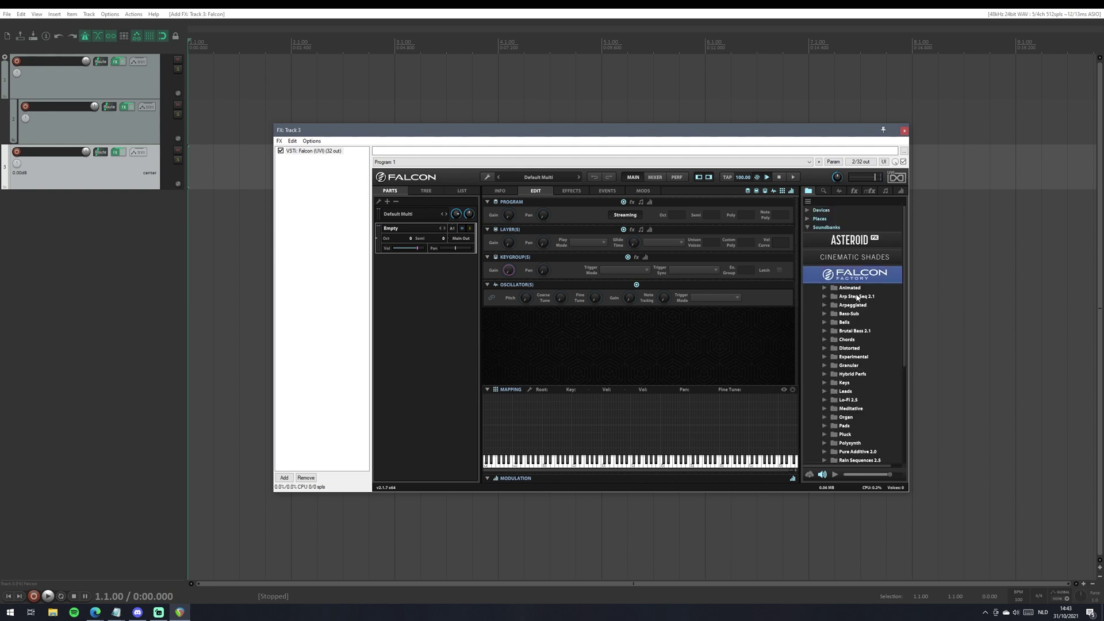
left_click(857, 296)
scroll(871, 288, "down", 1)
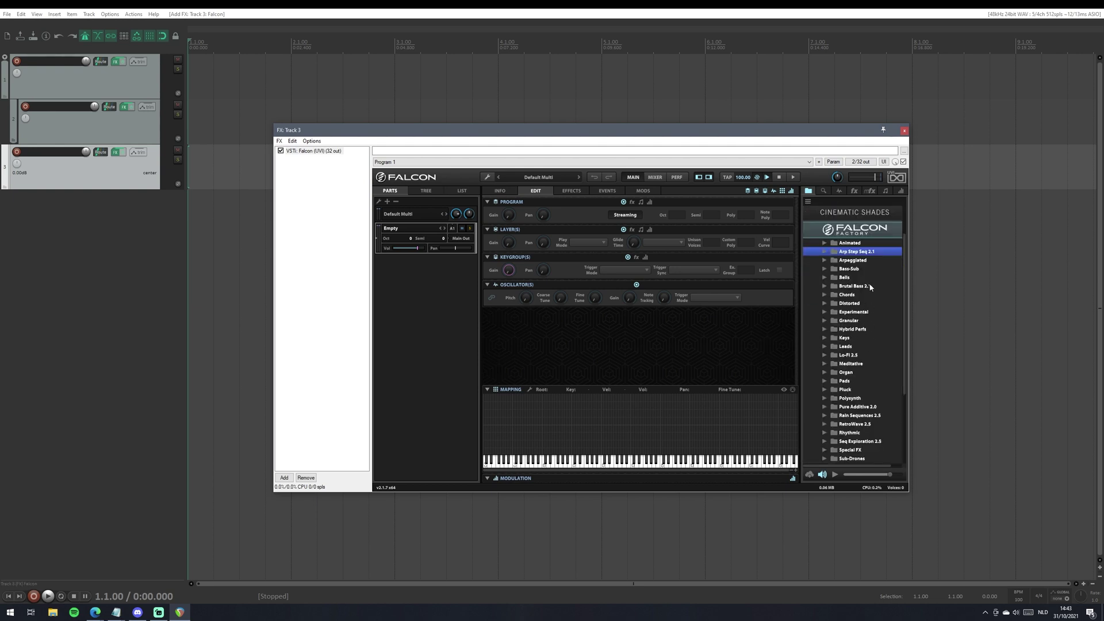
double_click(869, 252)
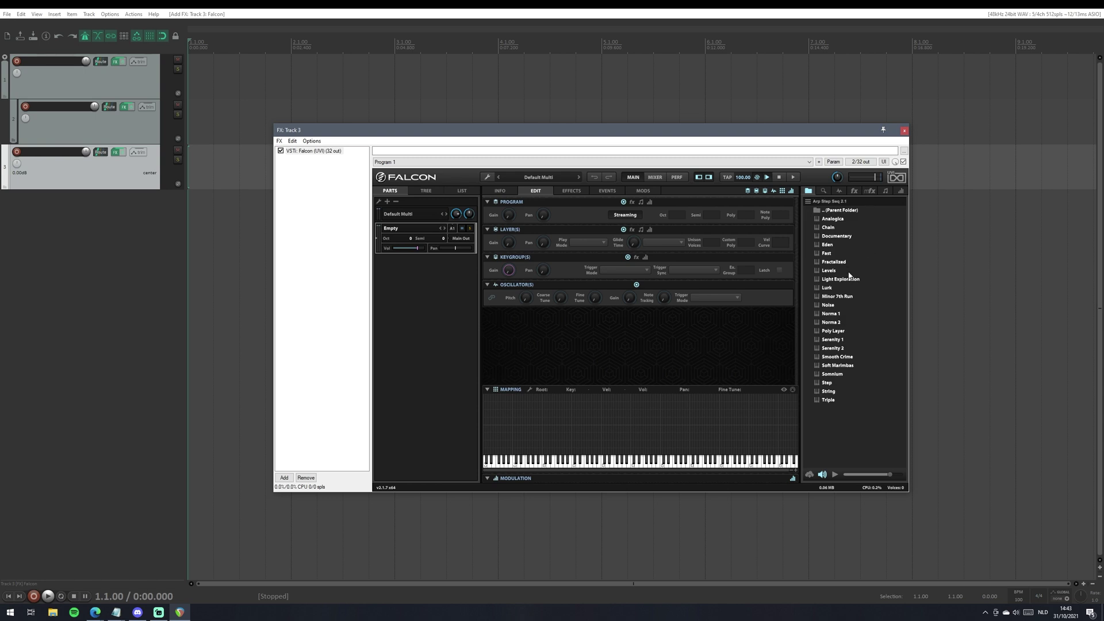
double_click(828, 271)
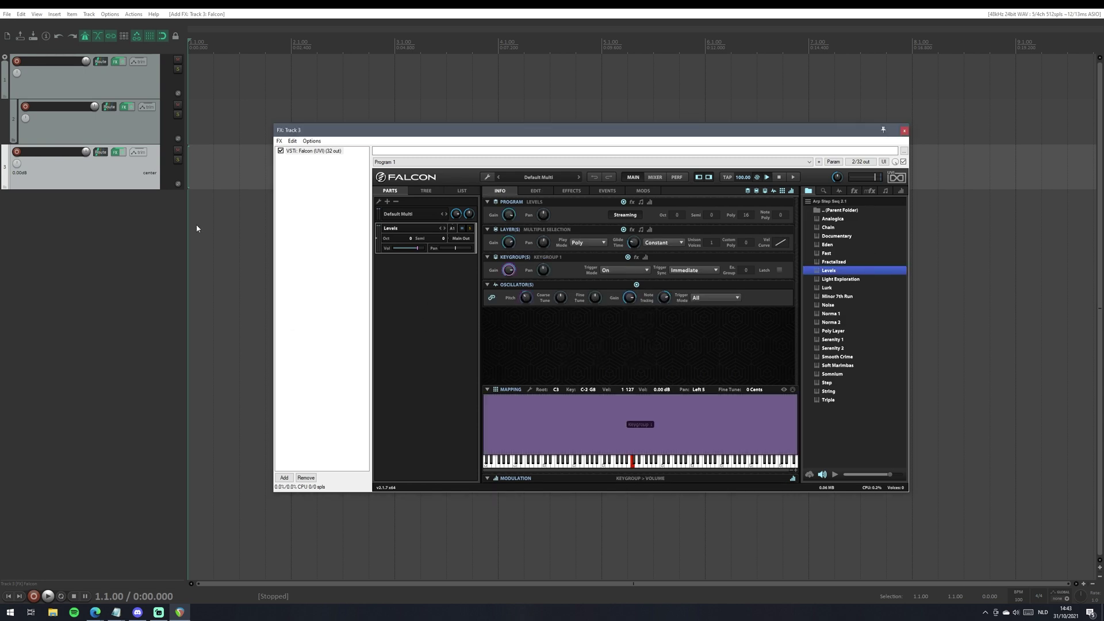
key("ctrl+shift+r")
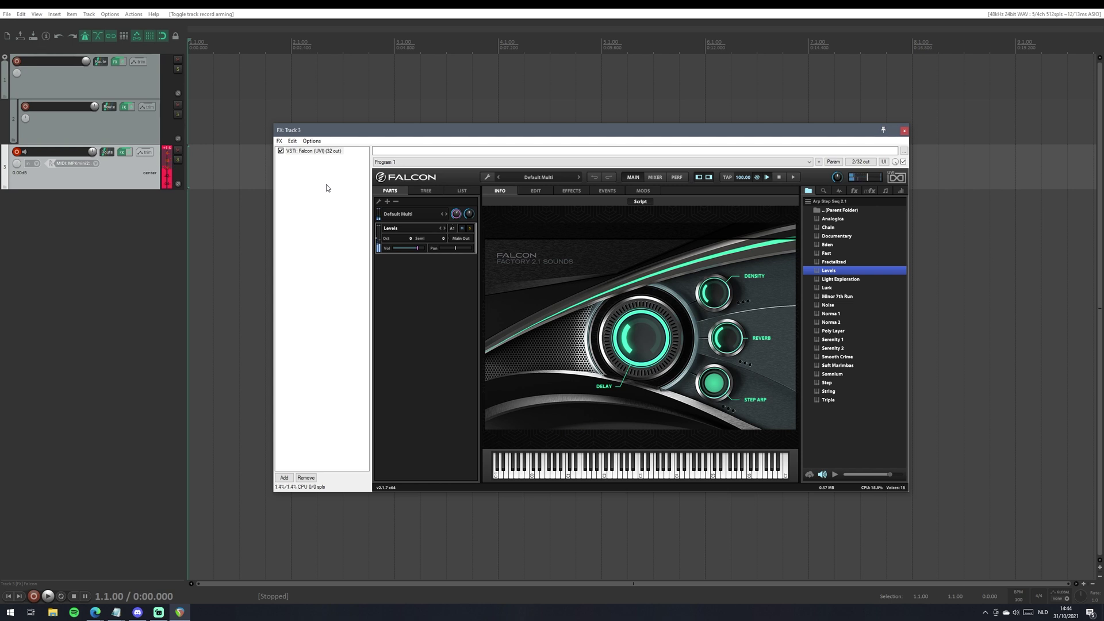
Add the Buffer Override (Destroy FX) plug-in to the Falcon track's FX chain
double_click(326, 187)
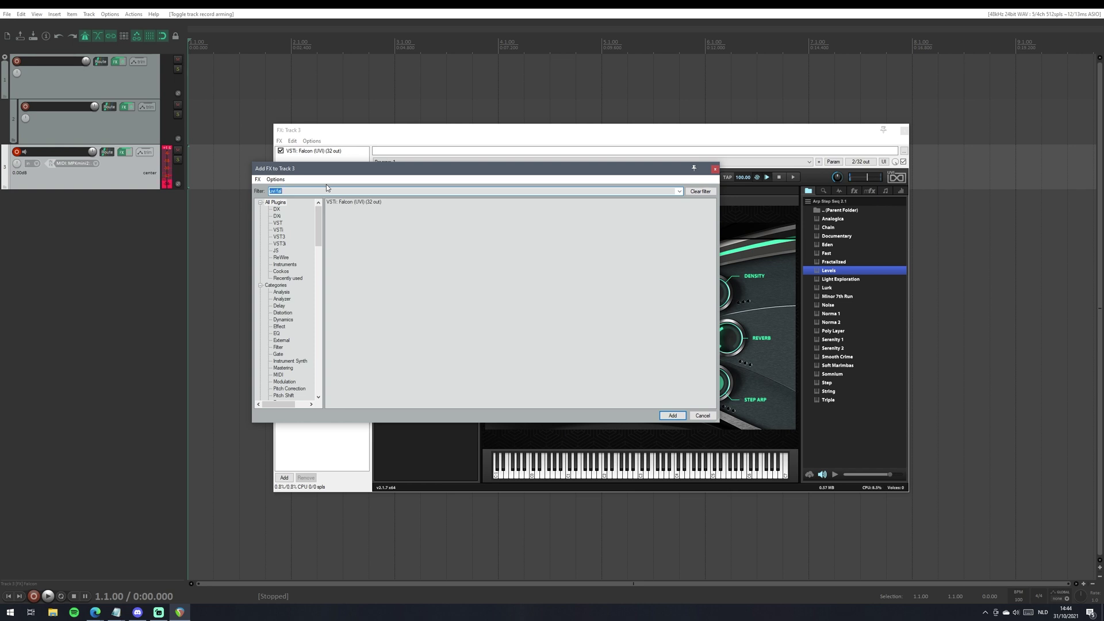
type("dest")
key("Return")
Add midi eater to the FX chain and move Buffer Override below it
double_click(326, 235)
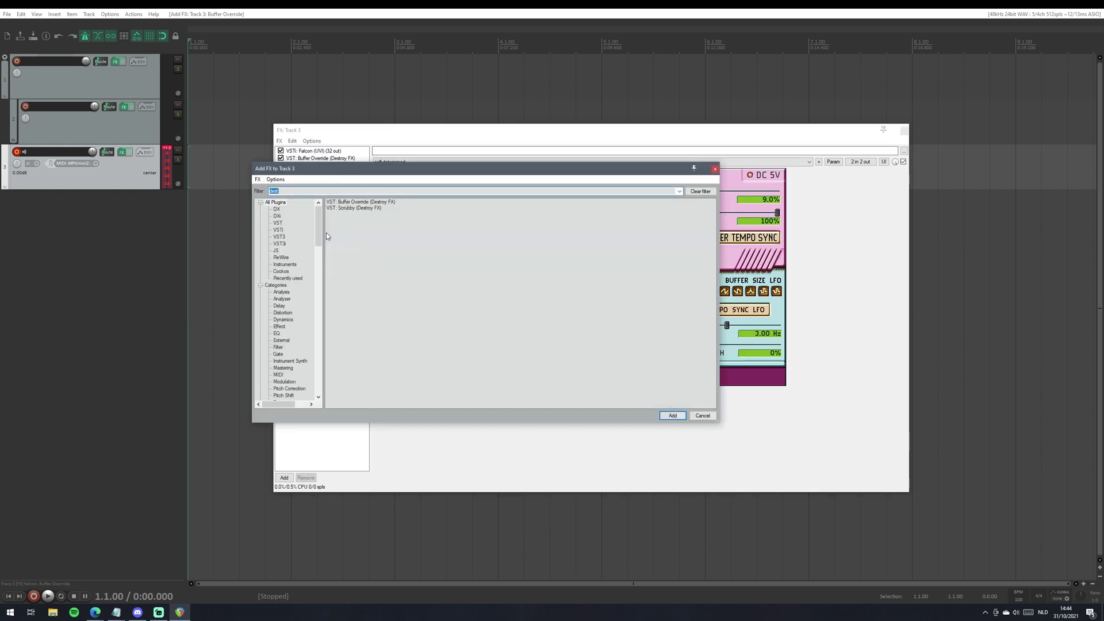
type("midi ea")
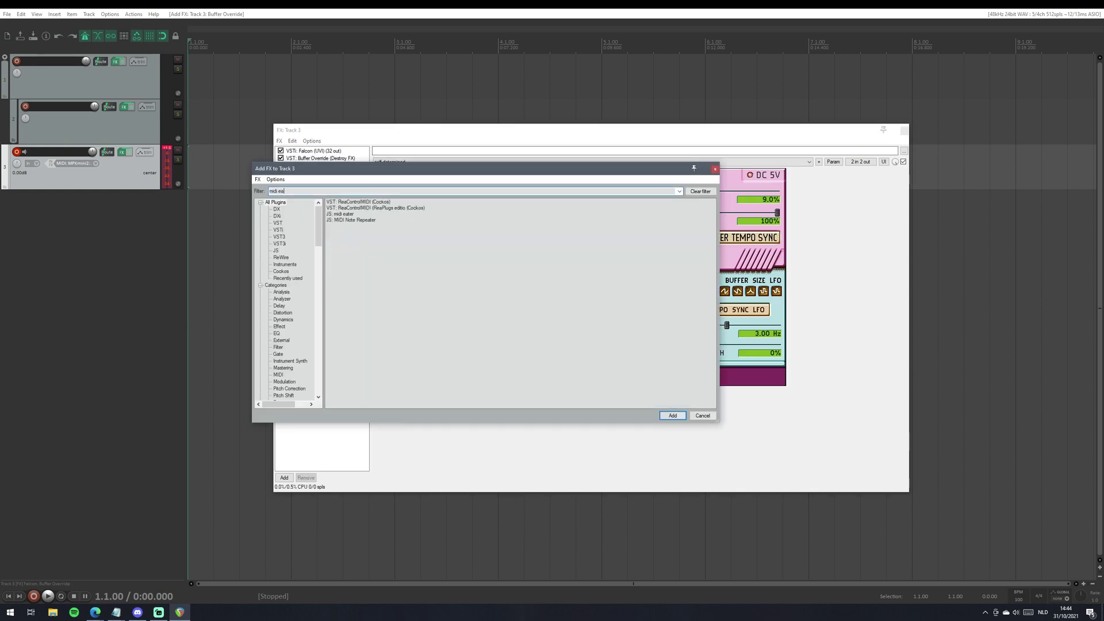
double_click(349, 215)
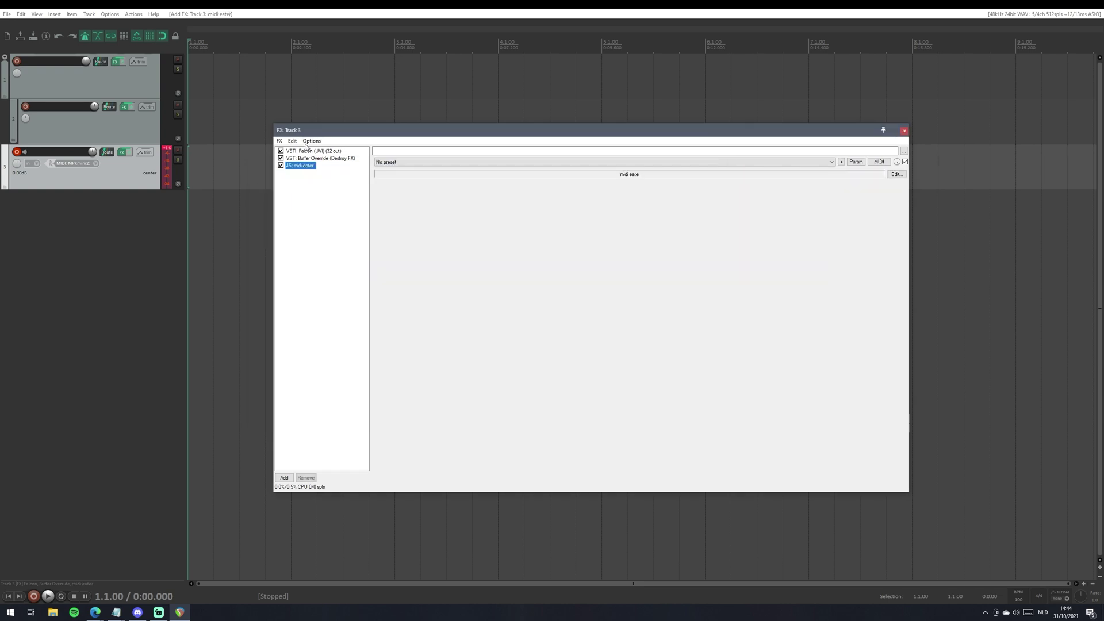
left_click(323, 159)
left_click_drag(293, 184, 300, 183)
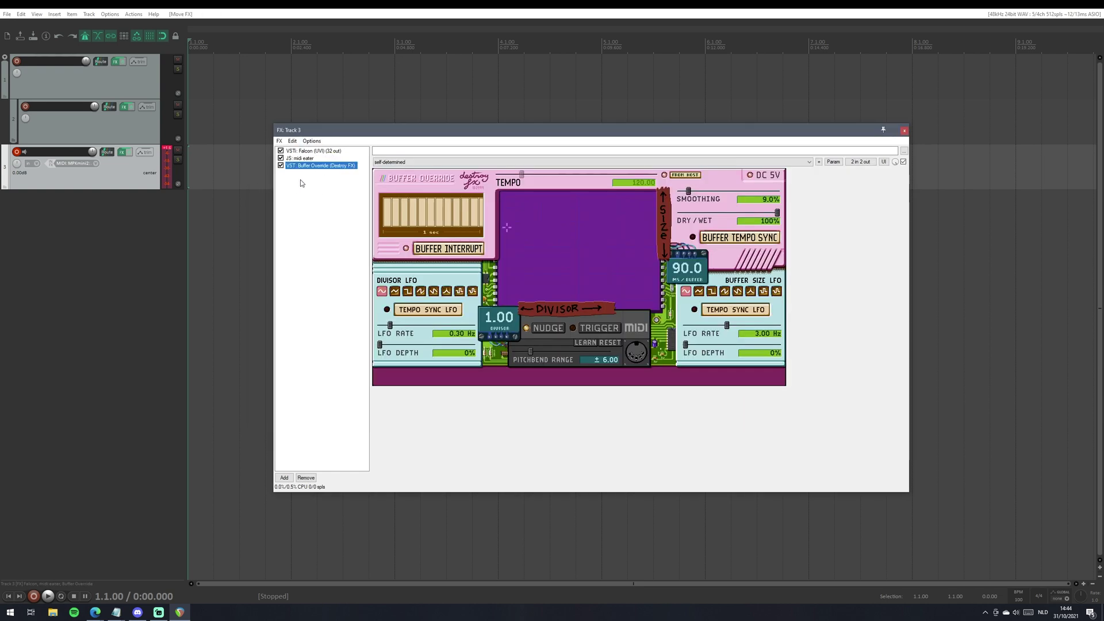
Float the Buffer Override and Falcon windows, arrange them apart, and close the Track 3 FX chain
double_click(331, 166)
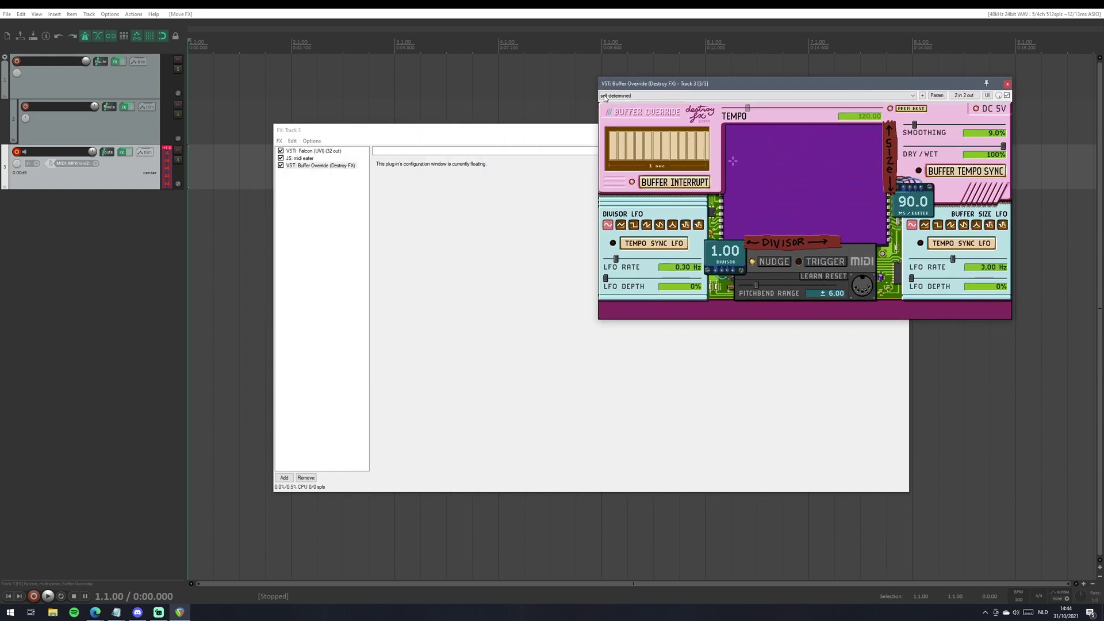
double_click(331, 152)
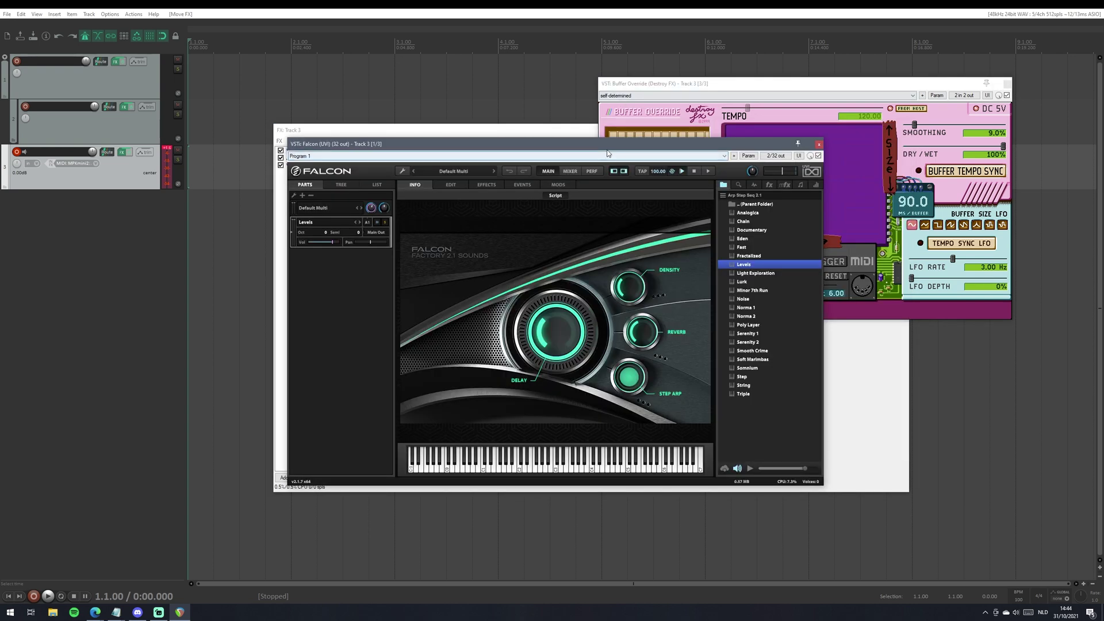
left_click_drag(571, 140, 450, 239)
left_click_drag(717, 87, 747, 63)
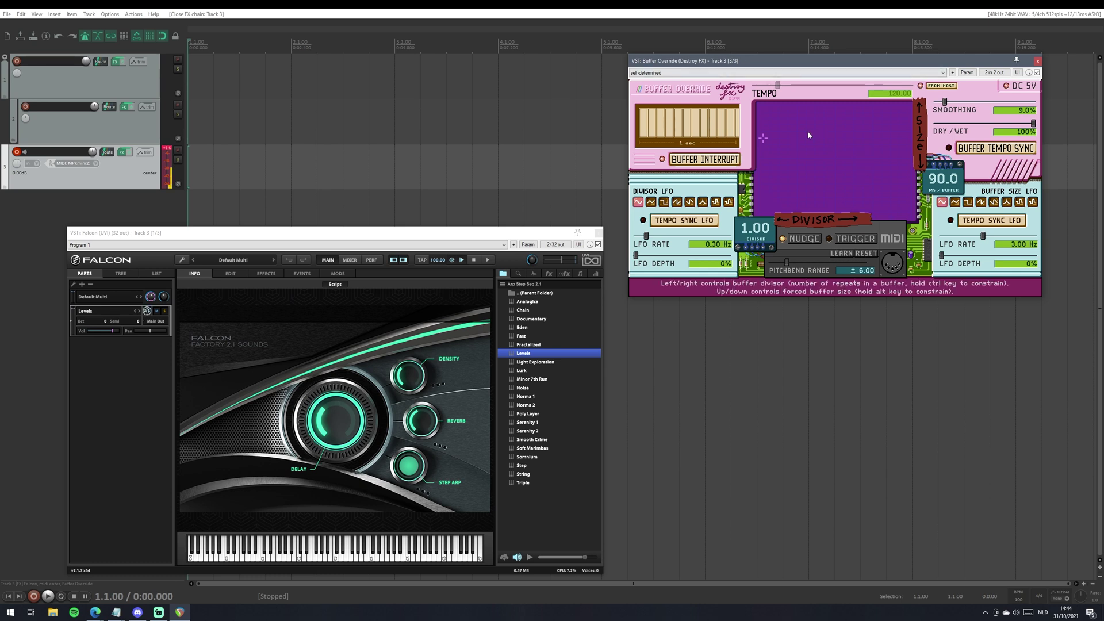
Enable buffer tempo sync in Buffer Override and set 2 buffers per beat with a divisor of 2.01
left_click_drag(816, 147, 764, 111)
left_click(996, 148)
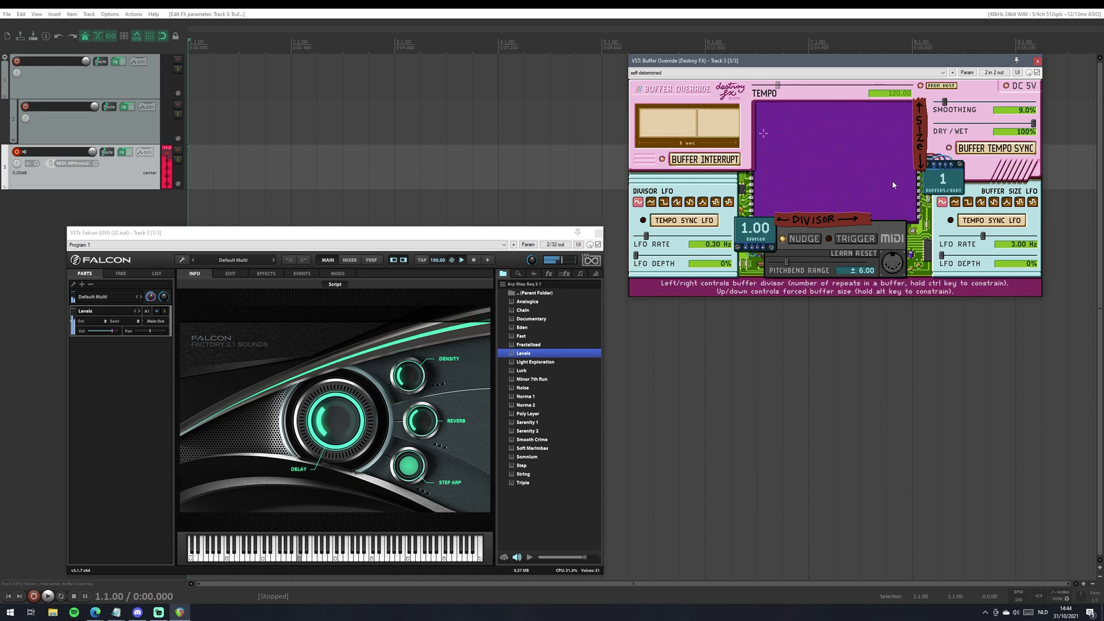
left_click(773, 144)
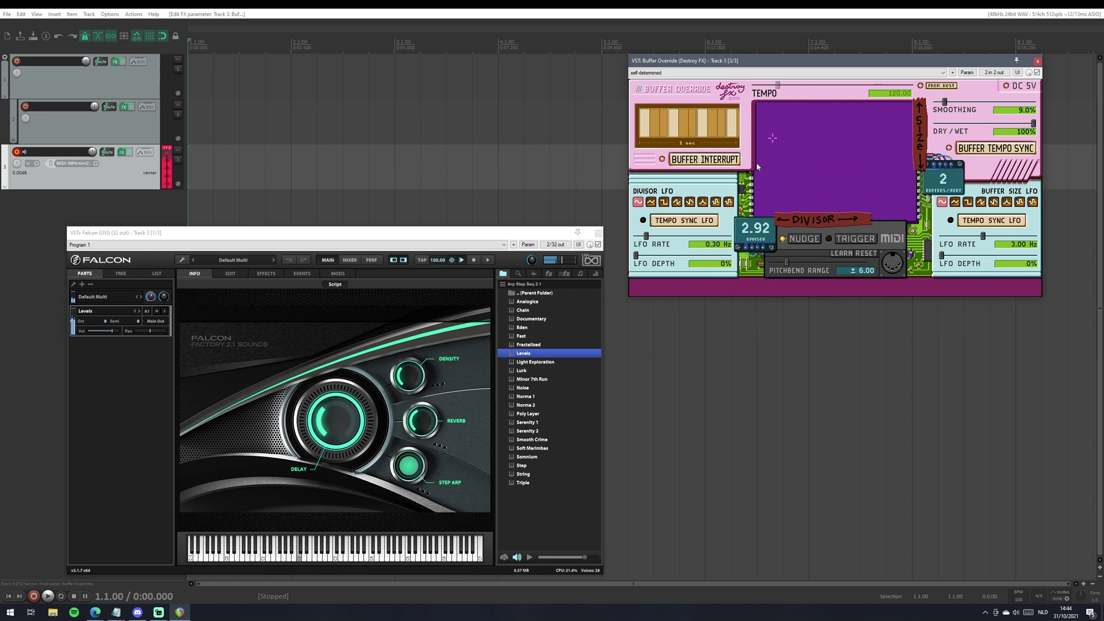
double_click(756, 236)
type("2.01")
key("Return")
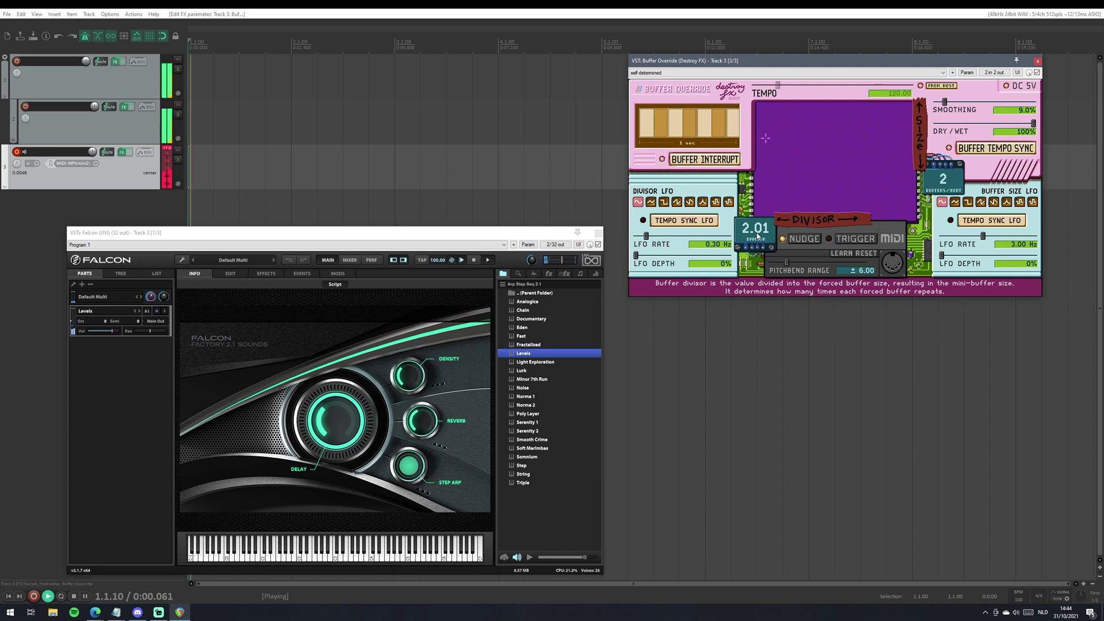
Mute the first track and set Buffer Override's divisor to 4.01 during playback
left_click(177, 60)
key("space")
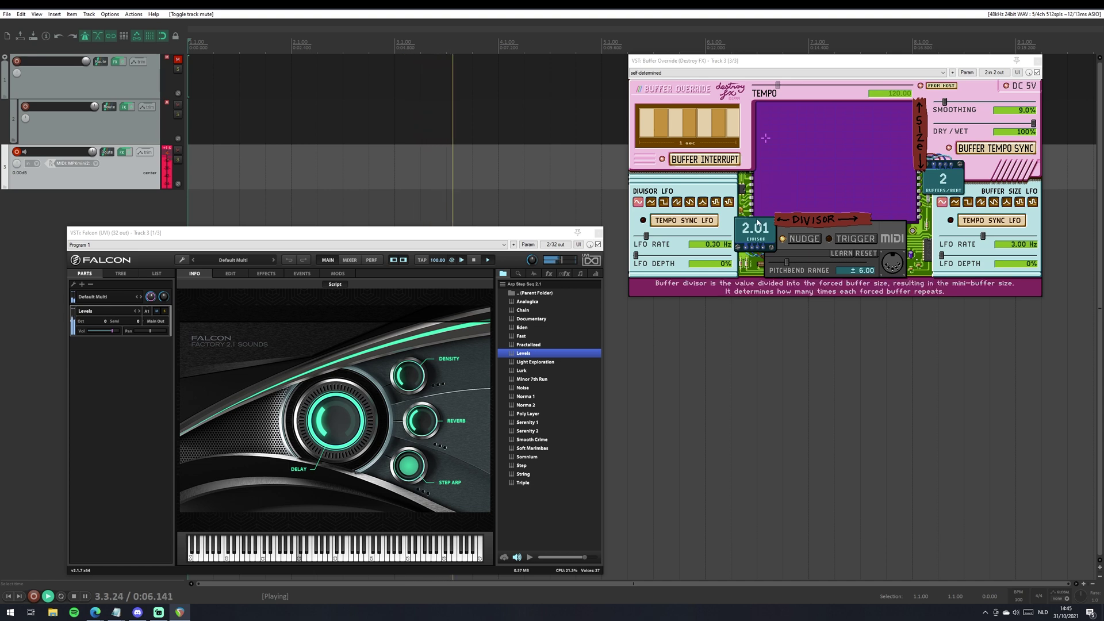
left_click(763, 180)
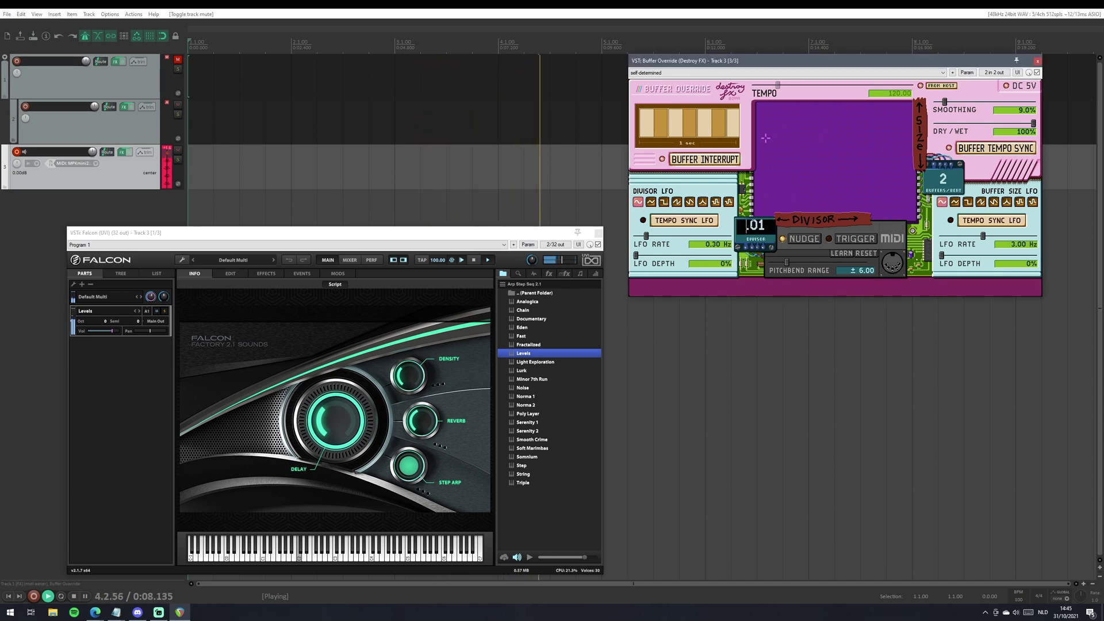
left_click_drag(755, 227, 754, 227)
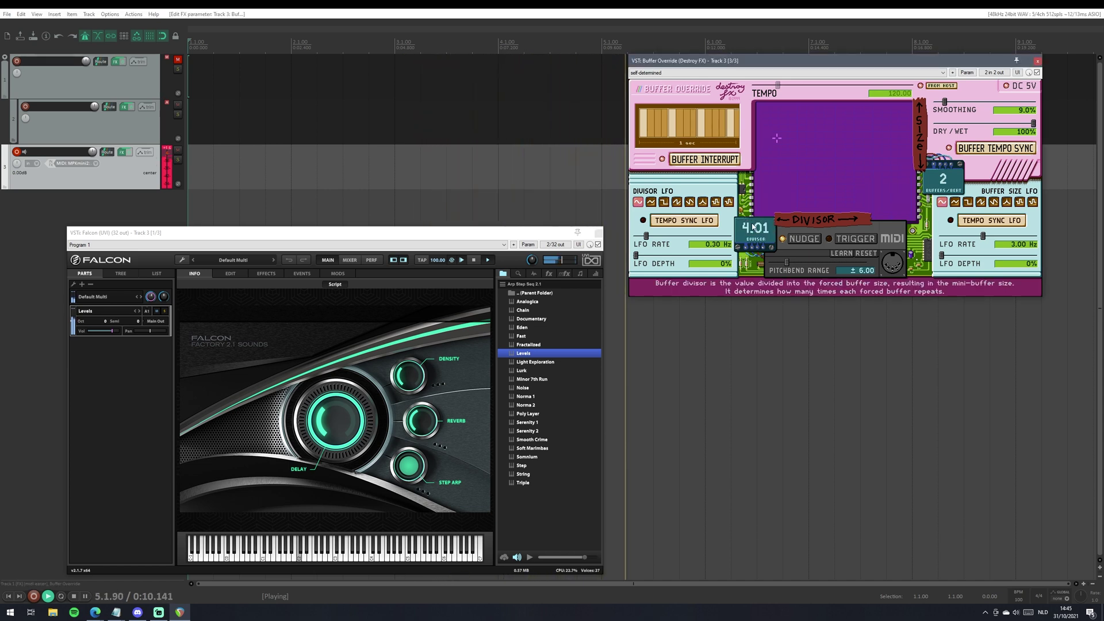
Place the Buffer Override window beside Falcon, set the buffer size to 1/4 buffers per beat, and restart playback
left_click_drag(867, 65, 859, 277)
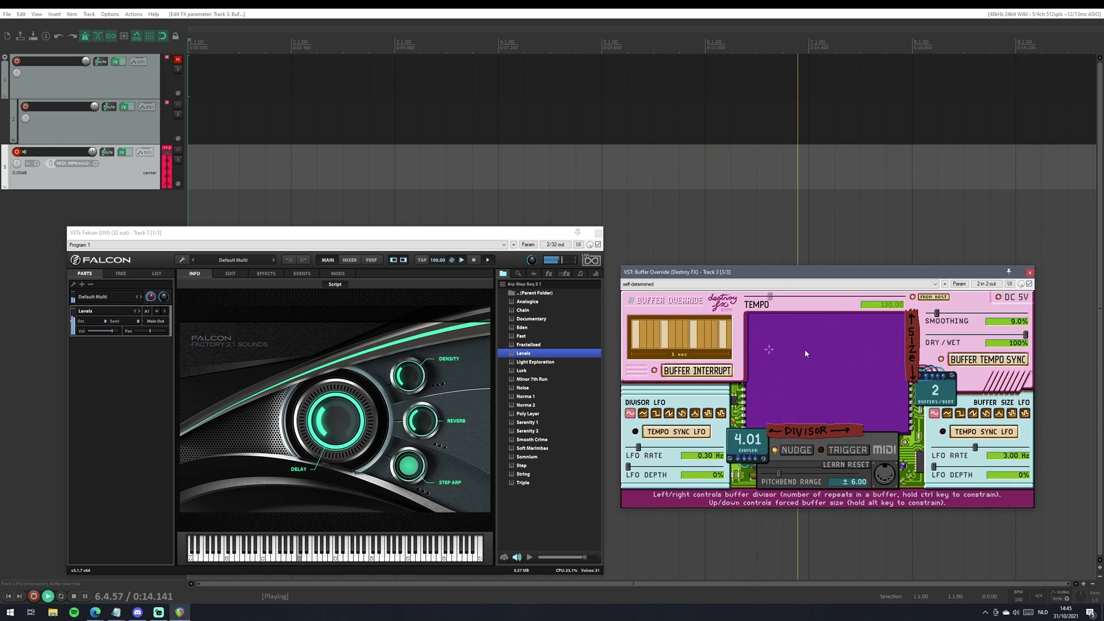
left_click(767, 322)
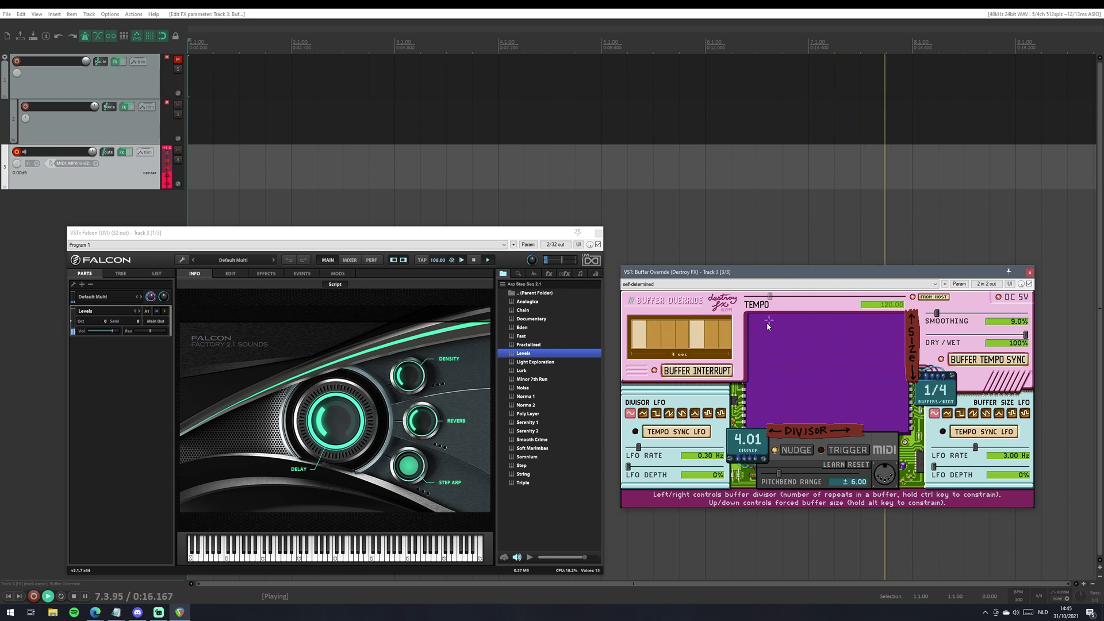
key("space")
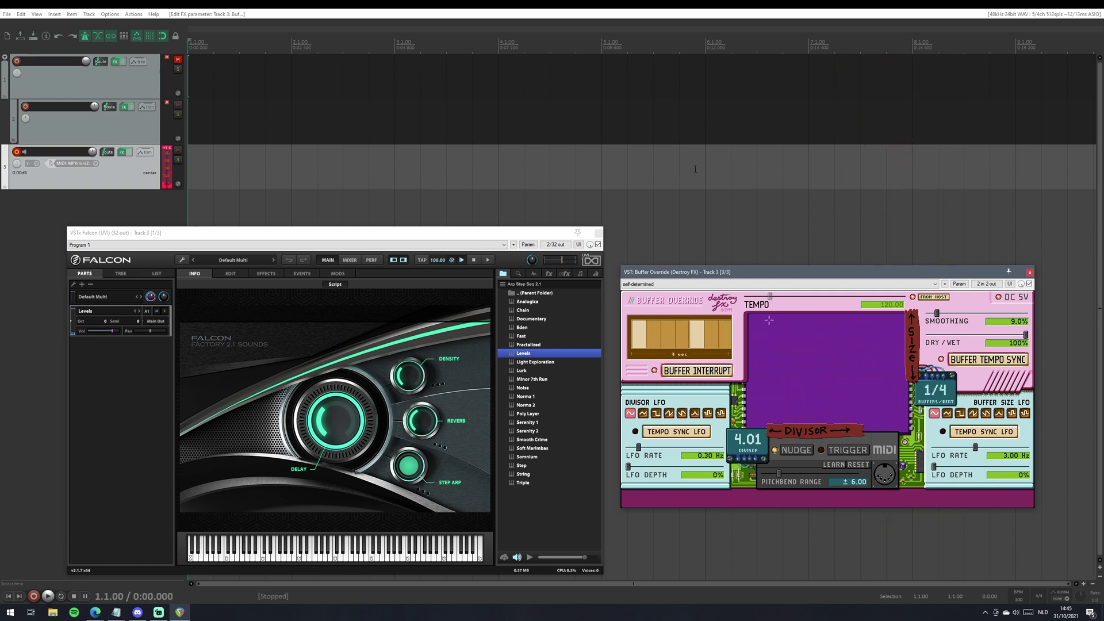
key("space")
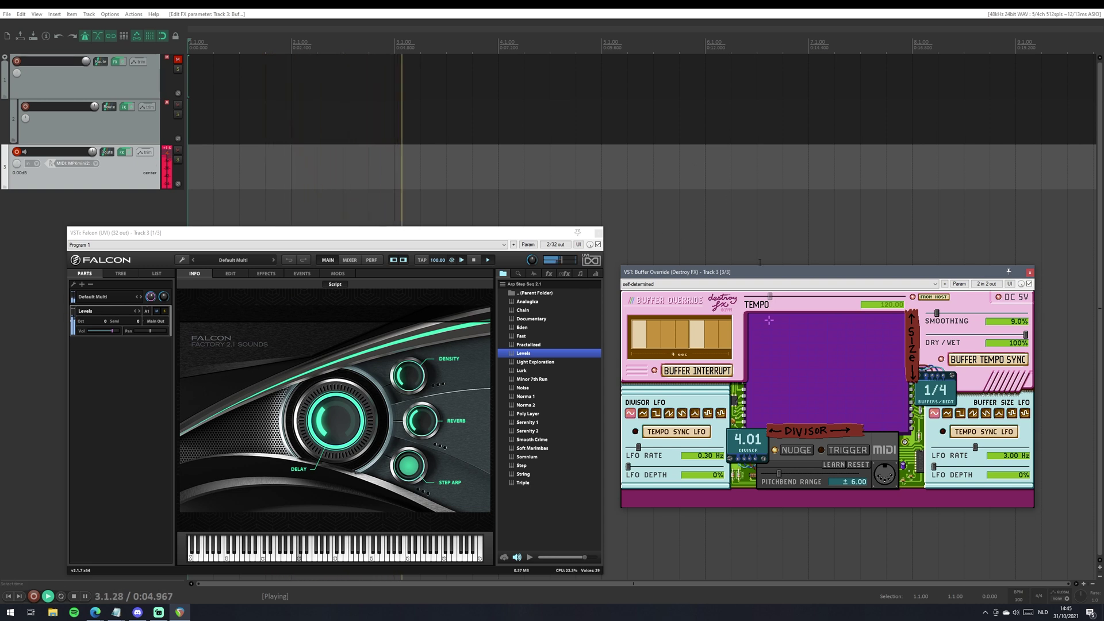
Set the buffer divisor to 2.01 while Falcon plays
left_click(747, 439)
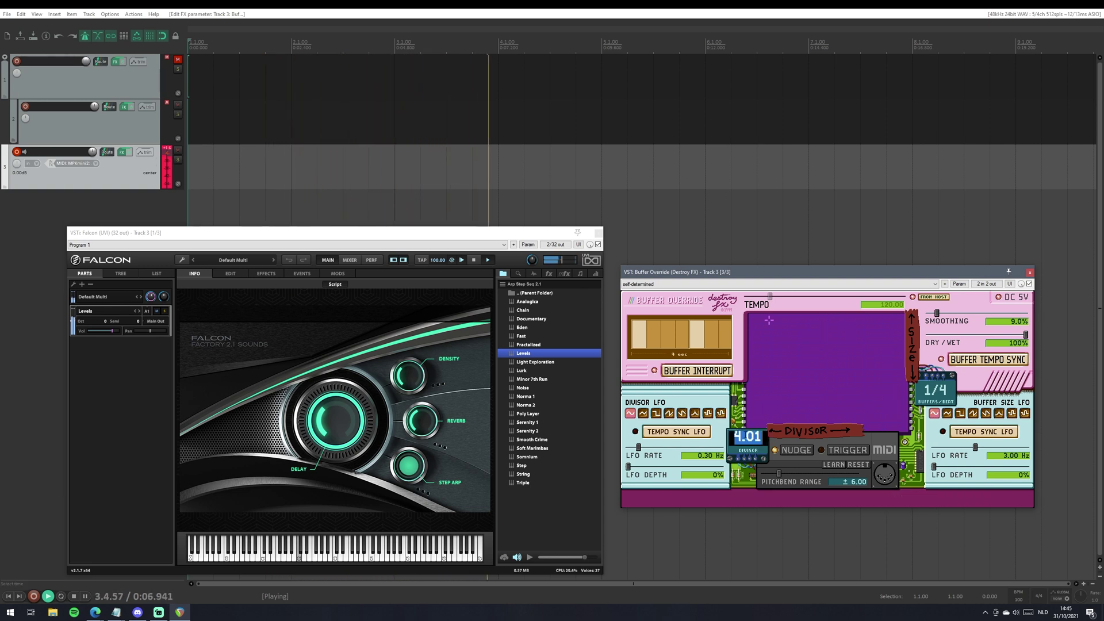
key("BackSpace")
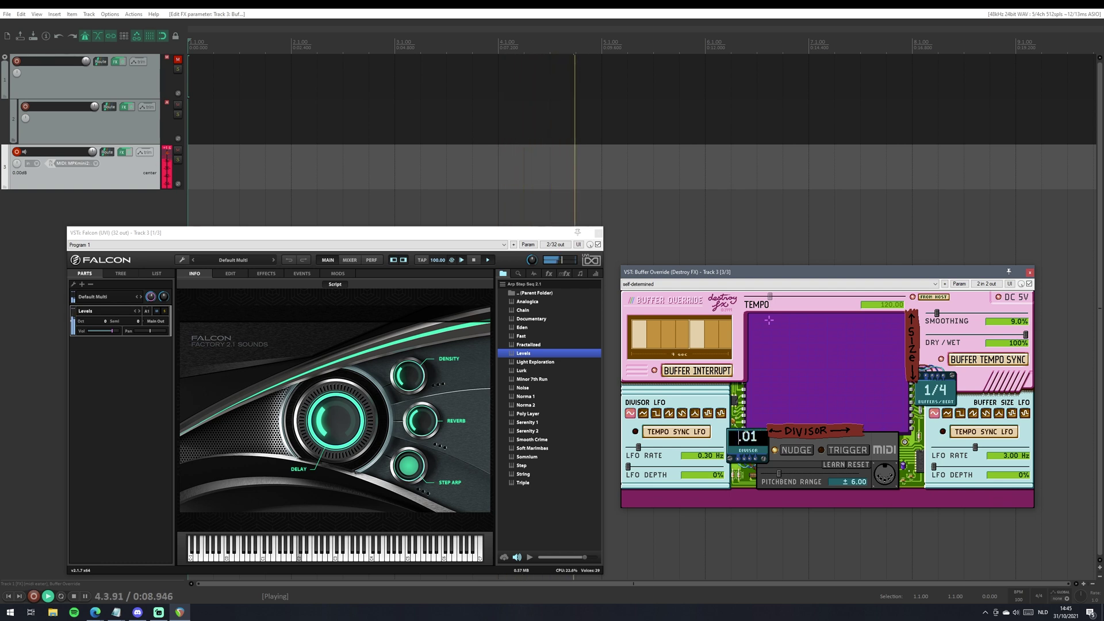
type("2")
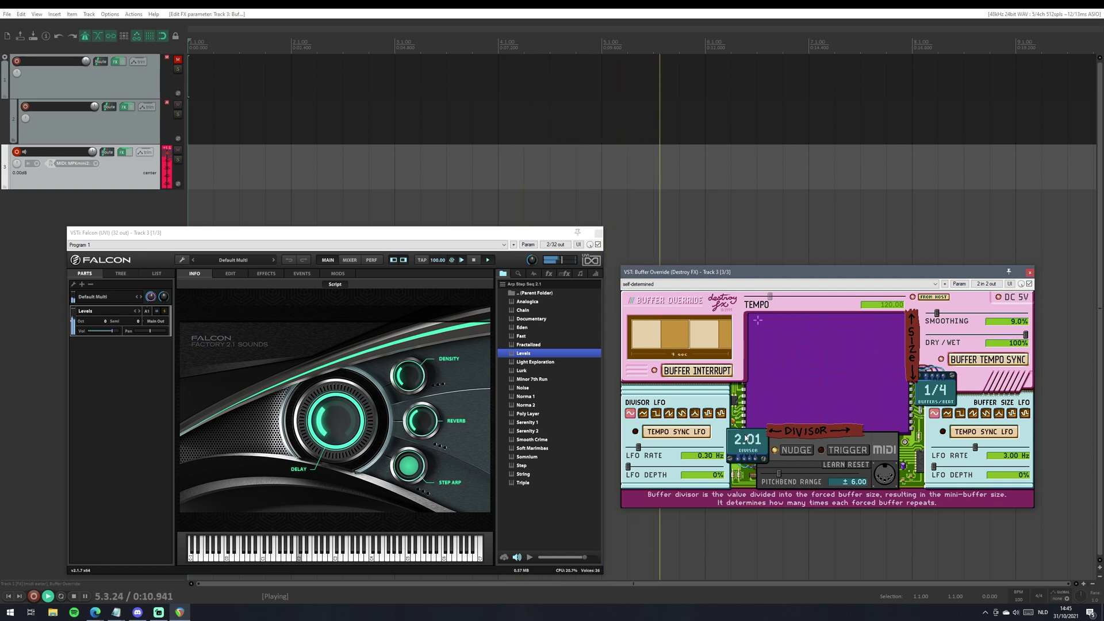
key("Return")
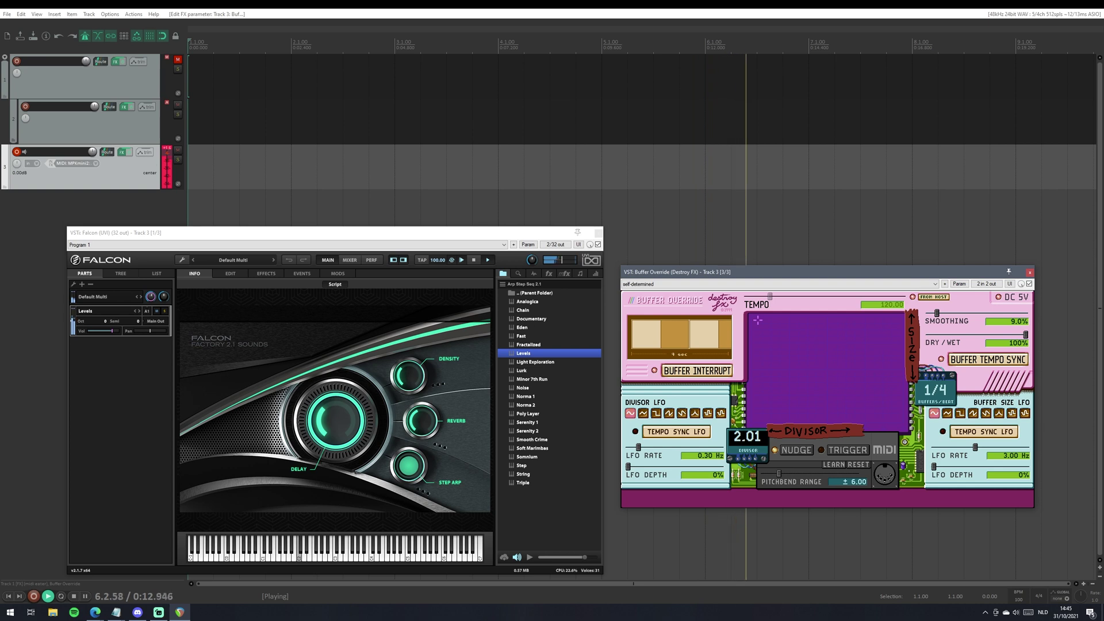
Compare buffer divisors of 1.00 and 8.00 during playback, ending on 8.00
left_click(739, 438)
key("BackSpace")
type("1")
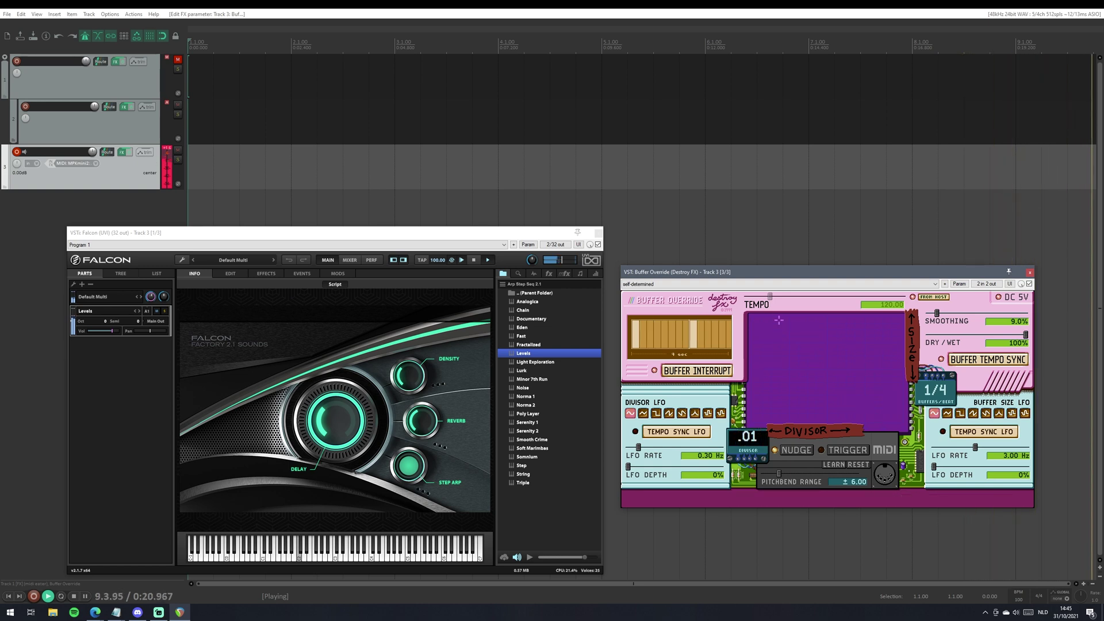
left_click(741, 437)
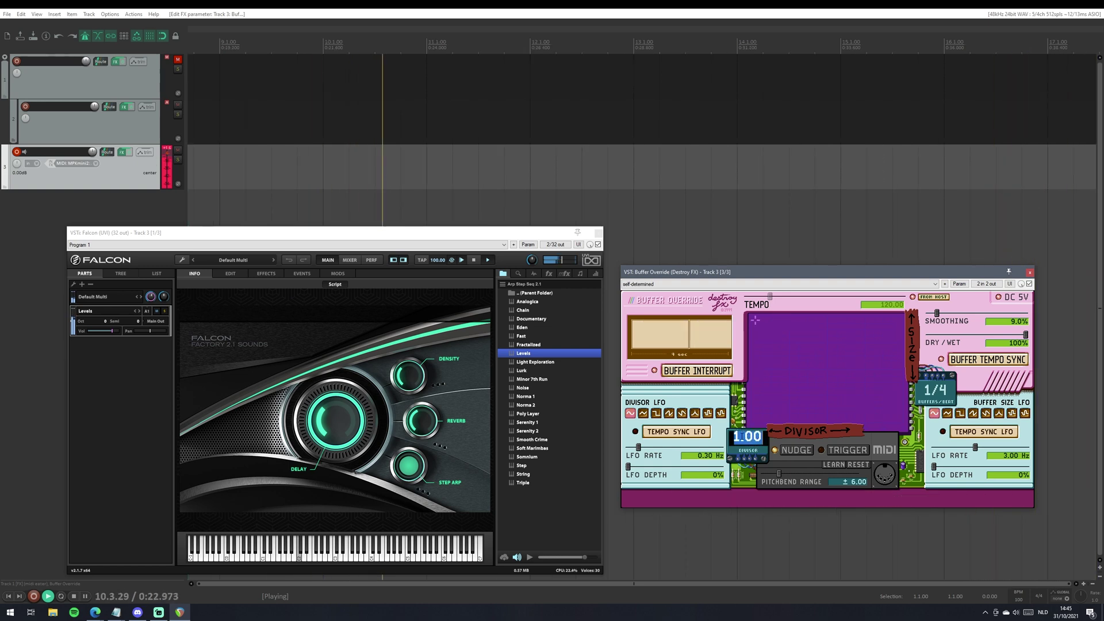
type("8")
key("Return")
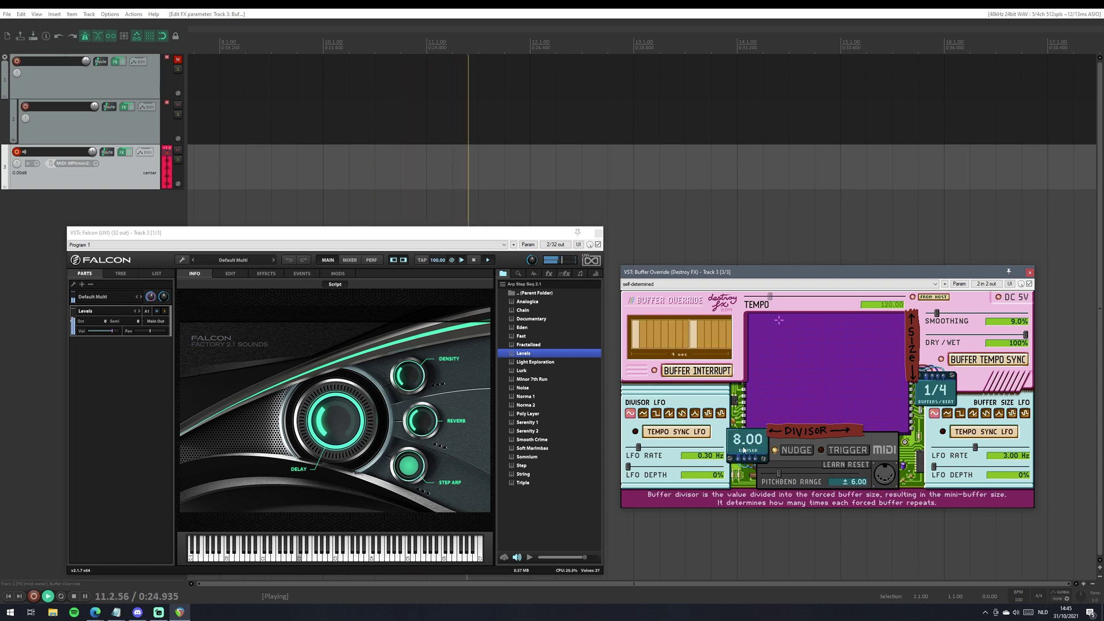
Compare buffer divisors of 1.00, 4.00 and 4.01 while Falcon plays, ending on 4.01
left_click(741, 438)
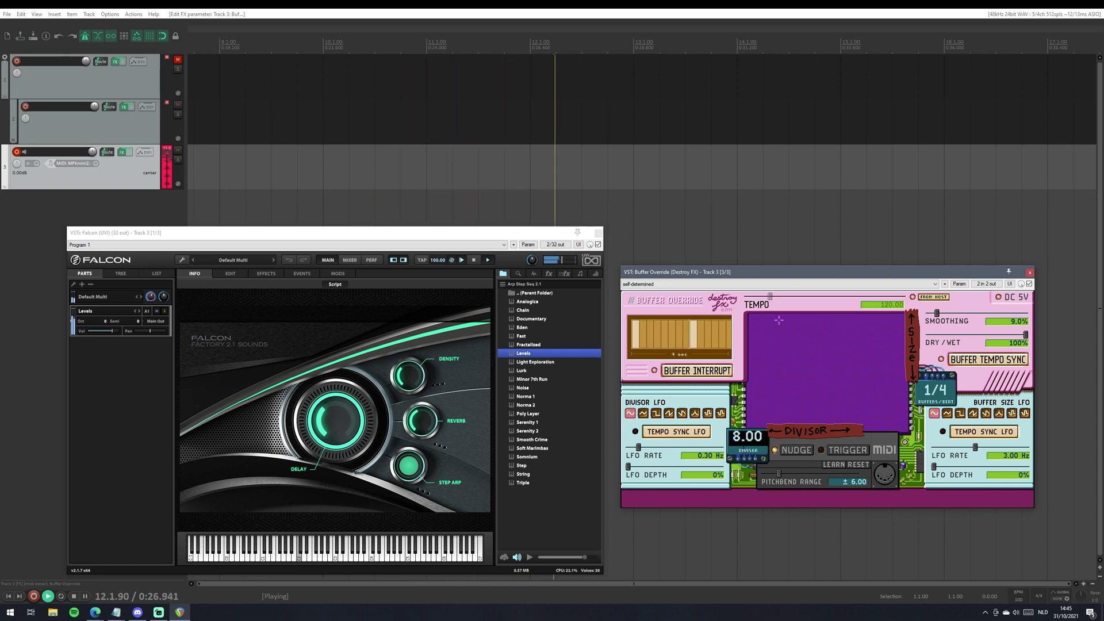
type("1")
key("Return")
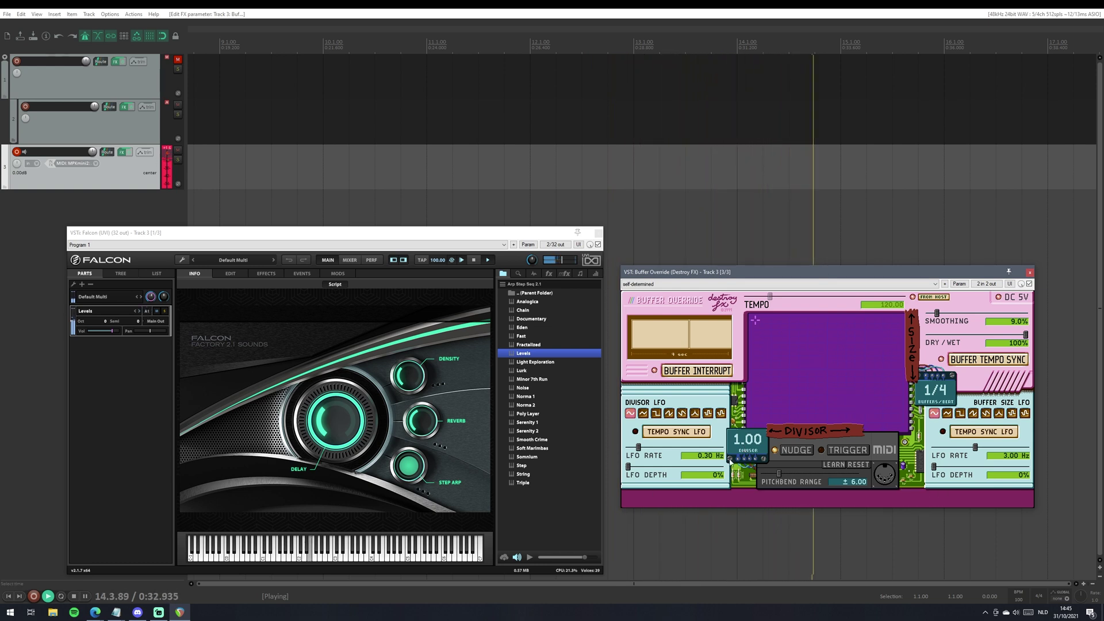
left_click(743, 440)
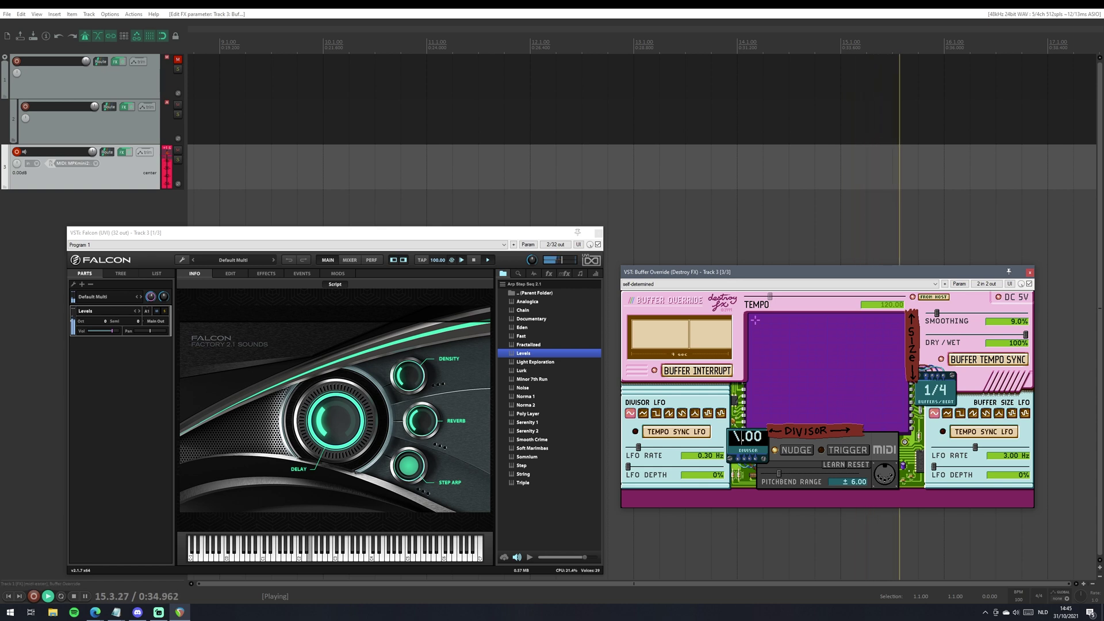
type("4")
key("Return")
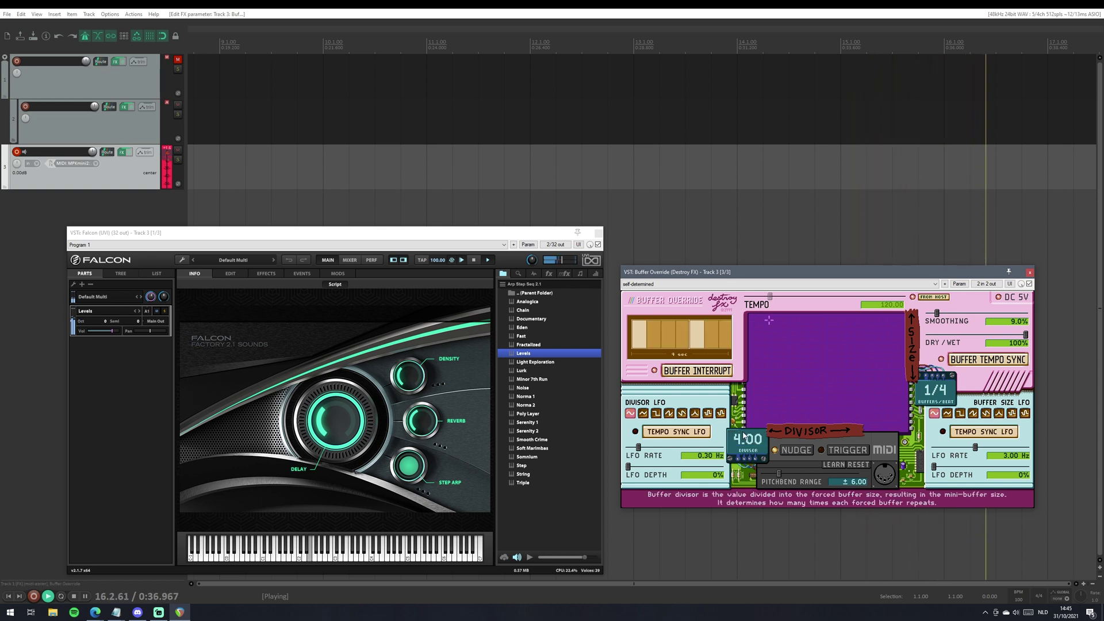
left_click(744, 439)
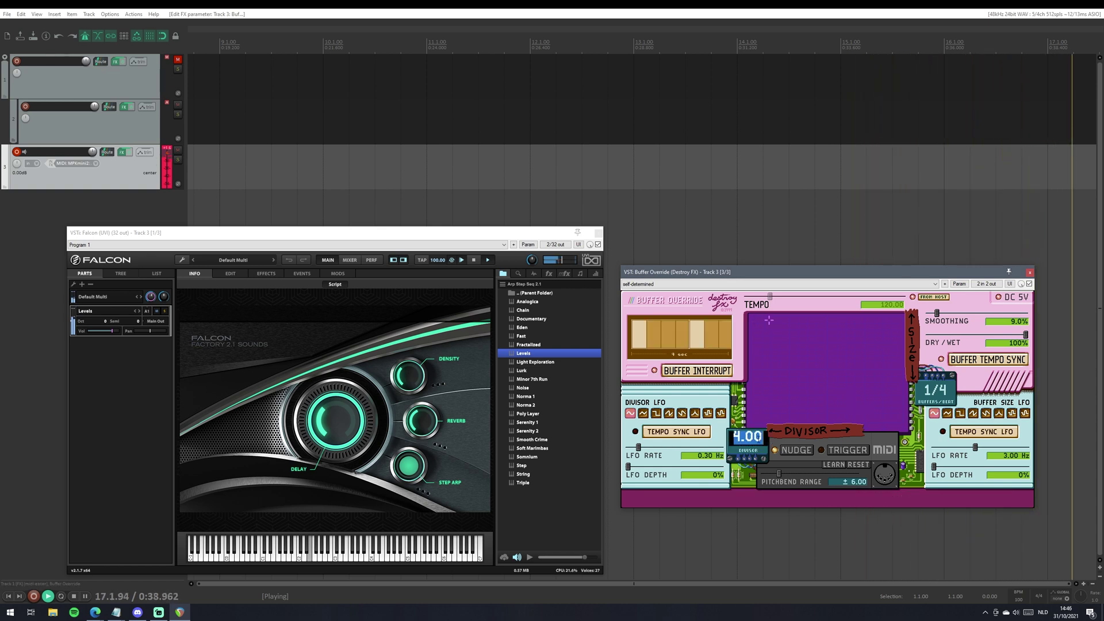
type("4.01")
key("Return")
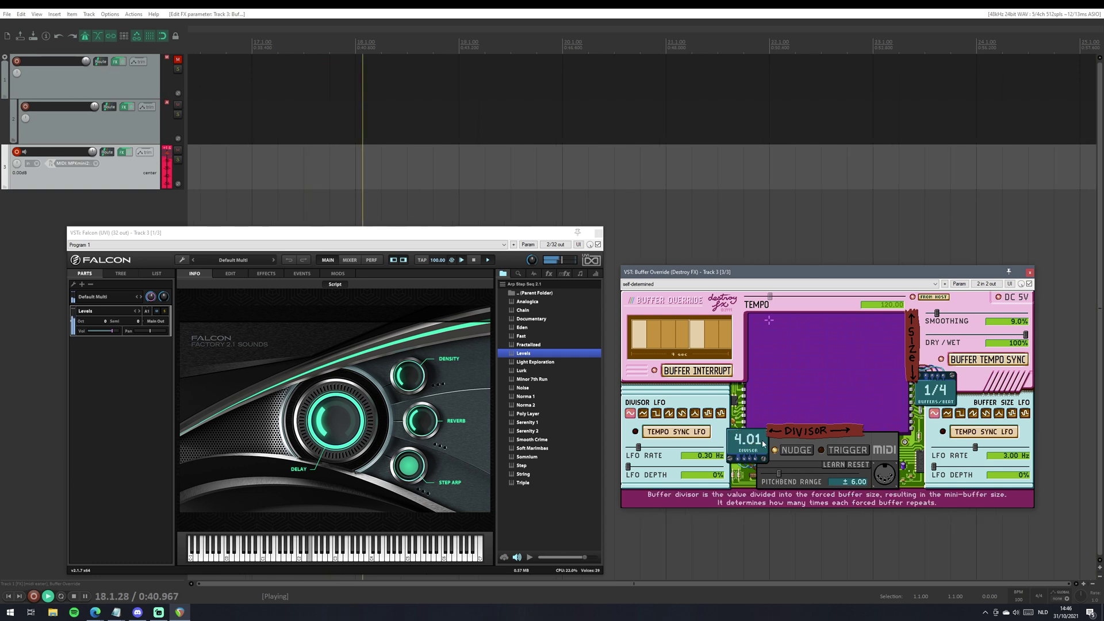
Try several divisor and size combinations on the Buffer Override pad, including 2/3 and 16.77, ending at divisor 1.00 and 1/4 buffers per beat
left_click(774, 343)
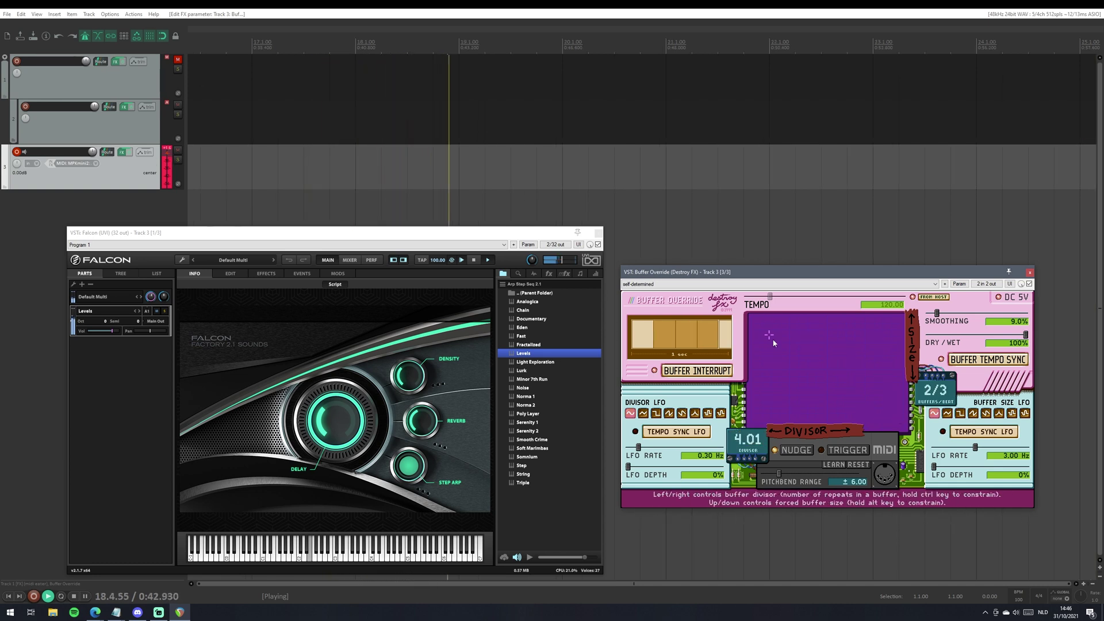
left_click_drag(773, 343, 652, 298)
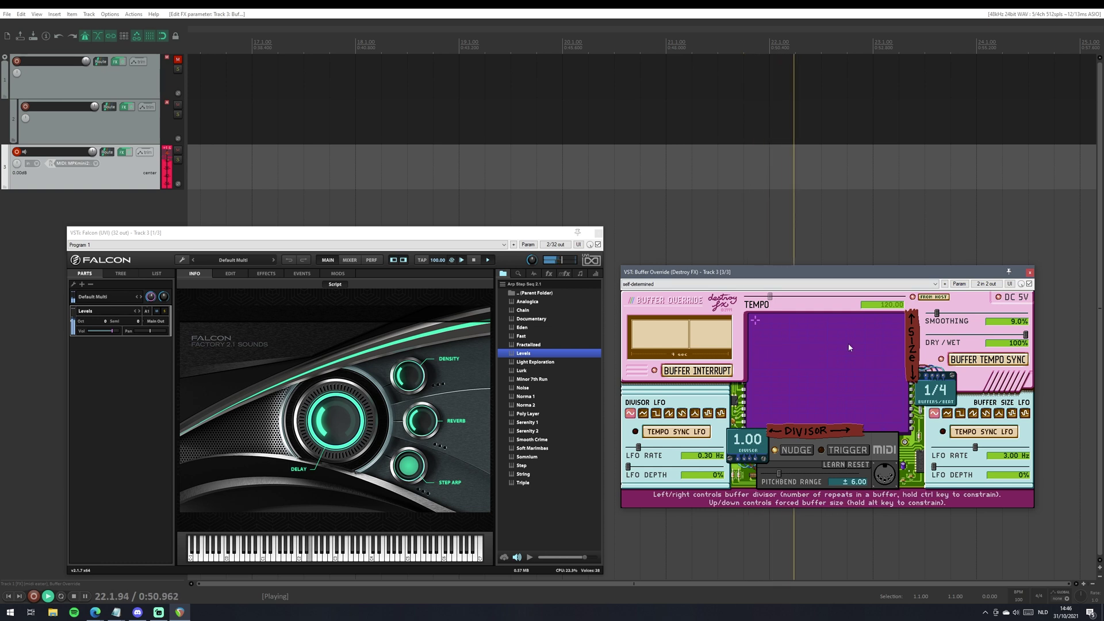
left_click(792, 320)
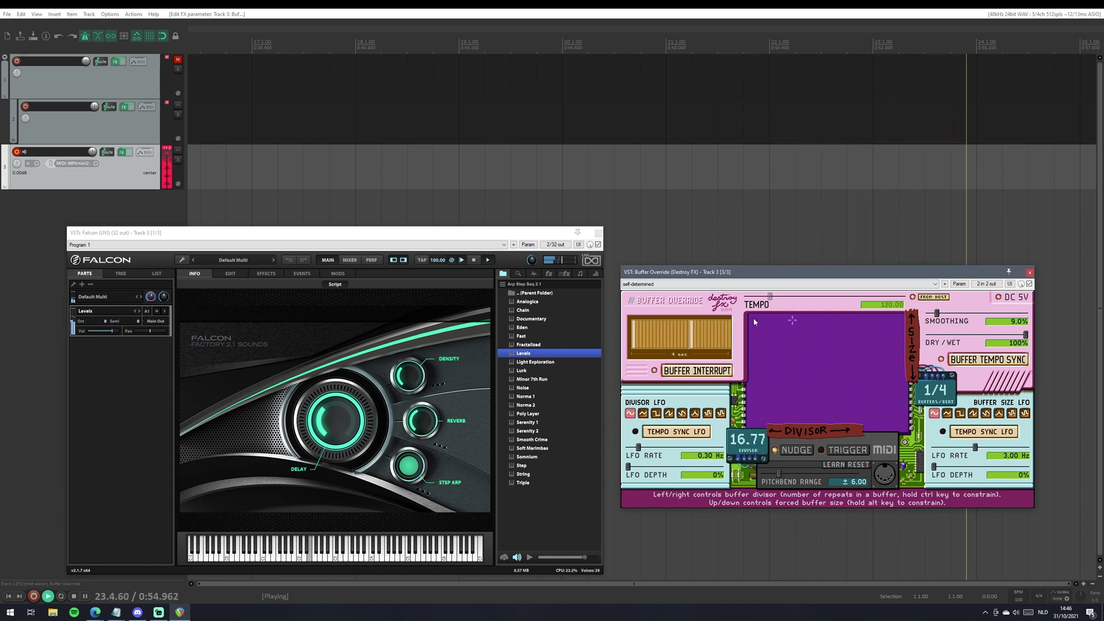
left_click(754, 319)
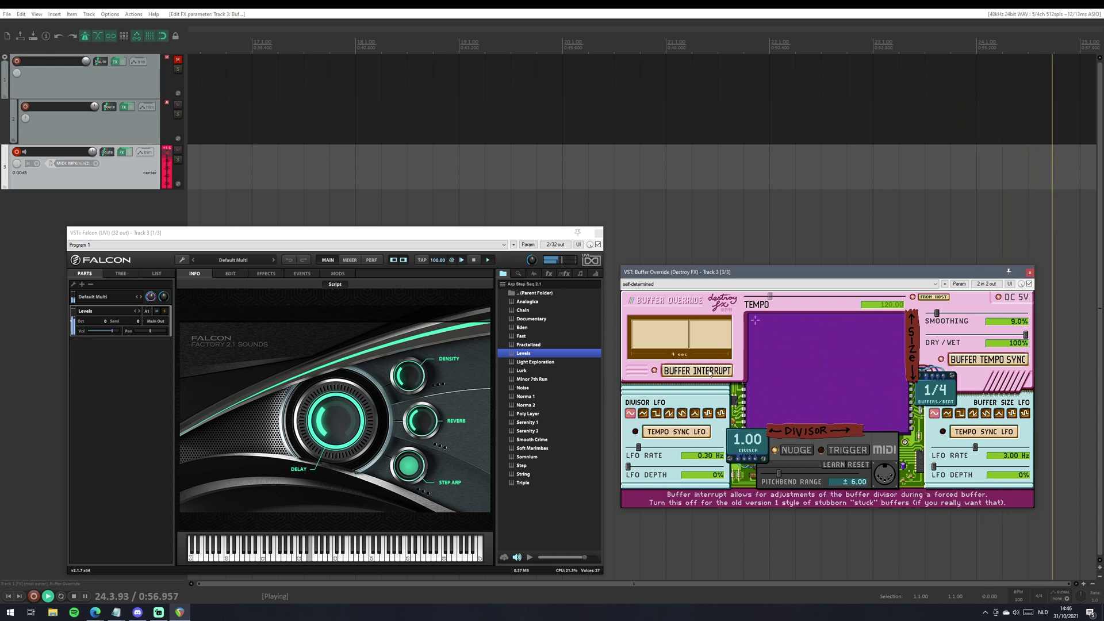
Turn off Buffer Interrupt and sweep the divisor on the pad during playback, passing 5.68 and returning to 1.00
left_click(798, 323)
left_click(772, 322)
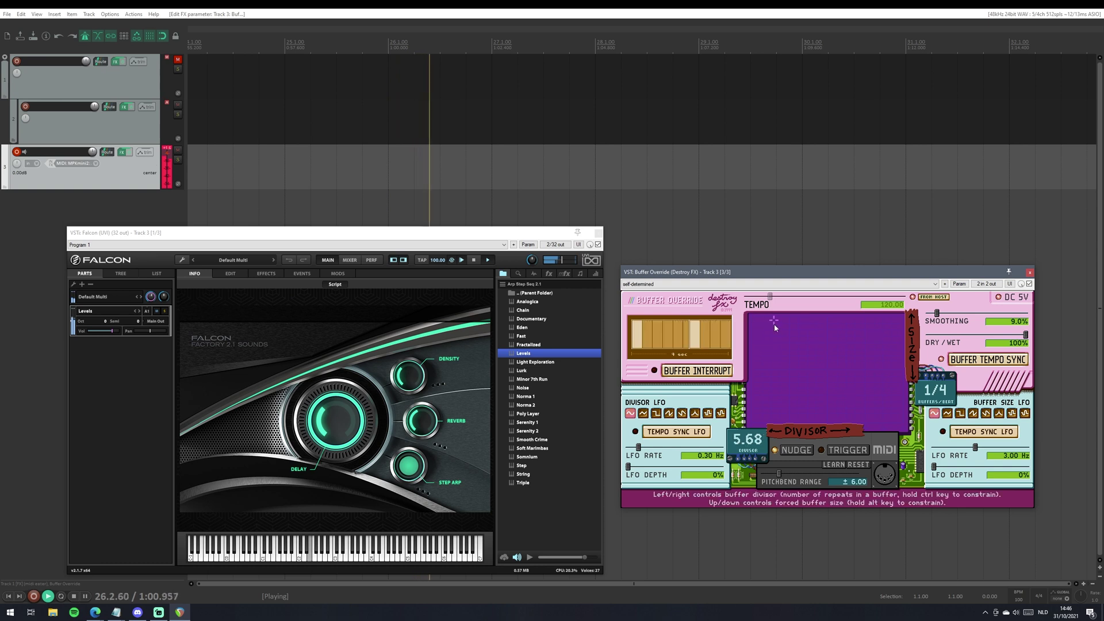
mouse_move(771, 322)
left_mouse_down()
mouse_move(761, 323)
mouse_move(795, 353)
mouse_move(831, 352)
mouse_move(755, 320)
left_mouse_up()
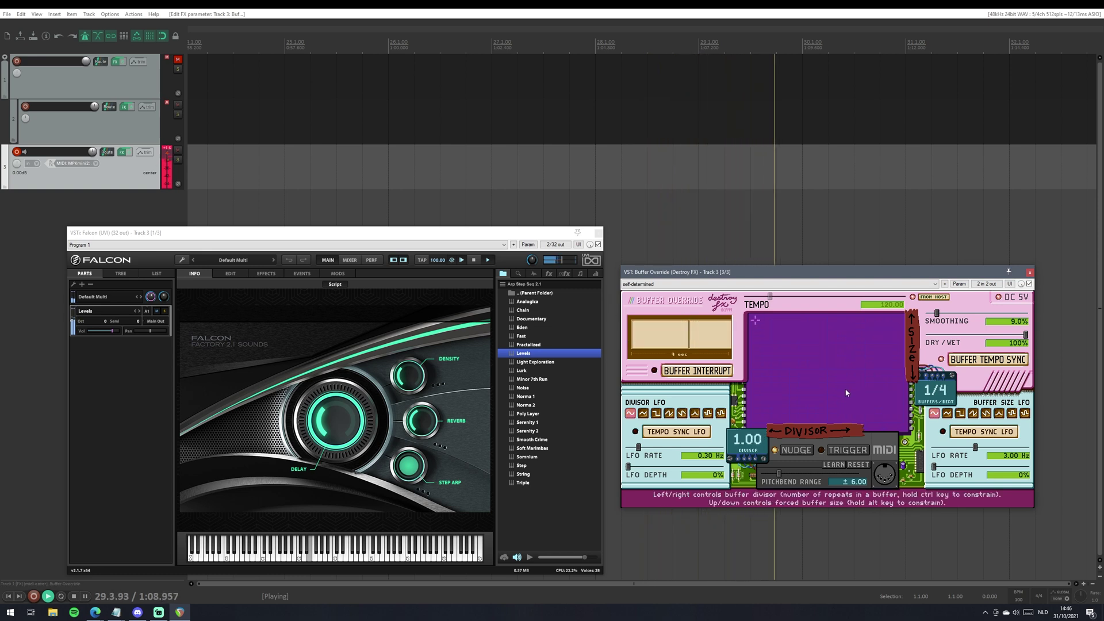
Set the buffer size to 1/2 buffers per beat, raise the divisor to 16.63, and stop playback
left_click_drag(763, 337, 763, 329)
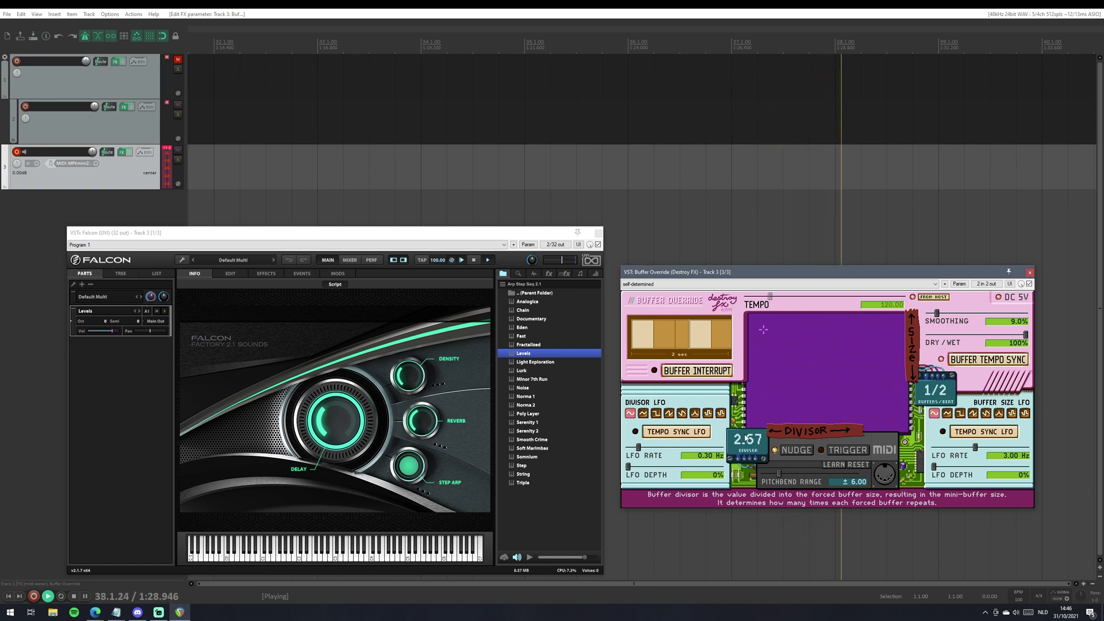
left_click_drag(745, 439, 745, 402)
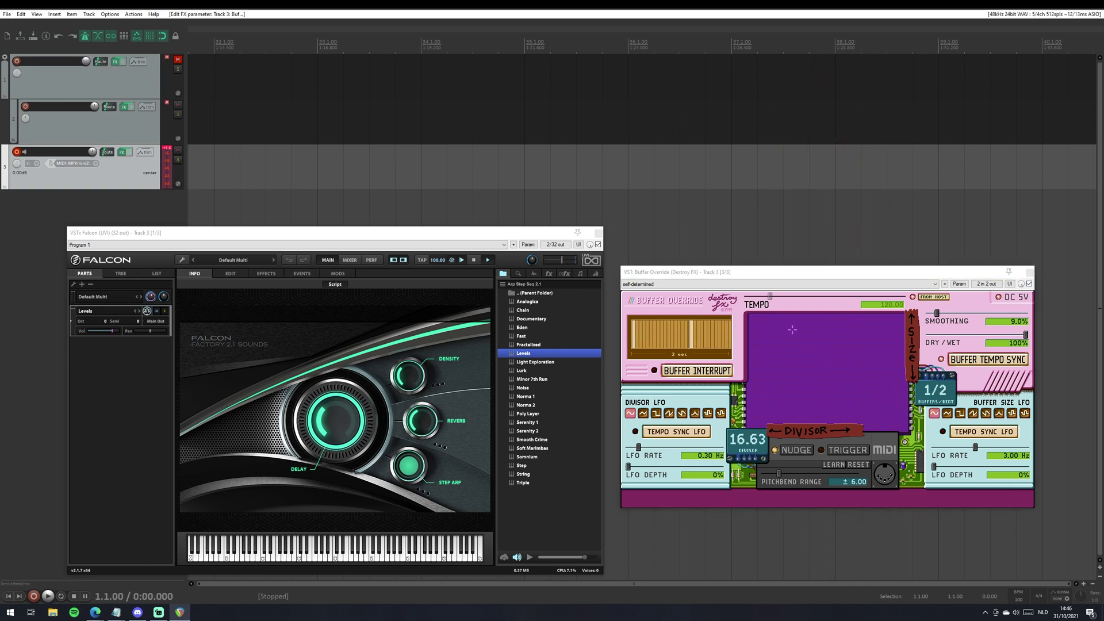
key("space")
Move the Buffer Override and Falcon windows higher so they sit side by side at about the same height
left_click_drag(747, 271, 759, 201)
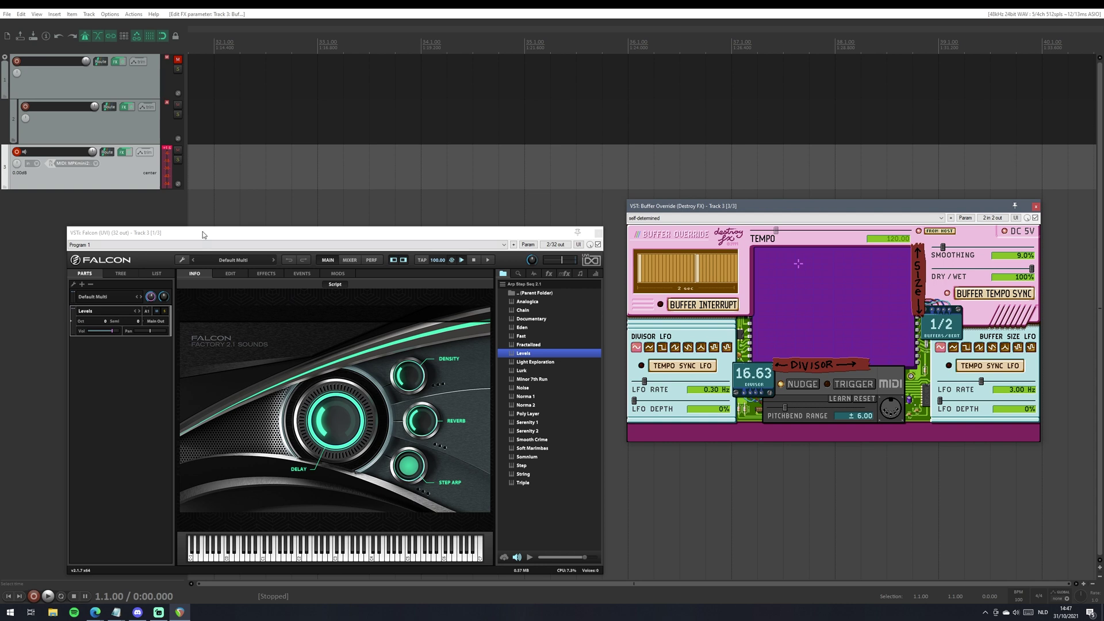
left_click_drag(203, 234, 200, 207)
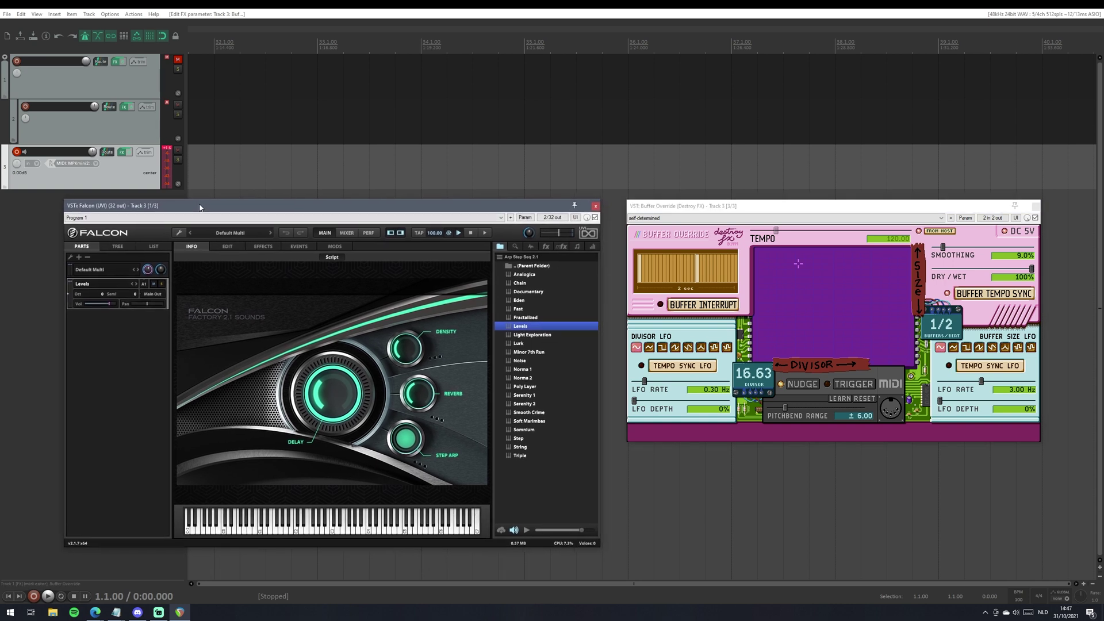